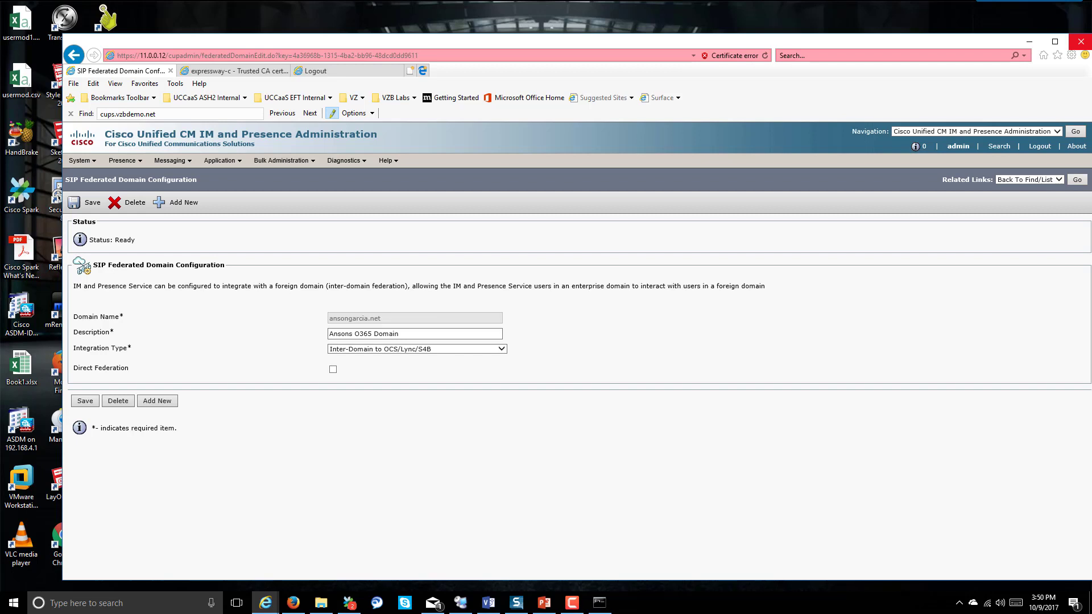
Open the presence static route whose next hop is expressway-c.vzbdemo.net.
key(alt+Tab)
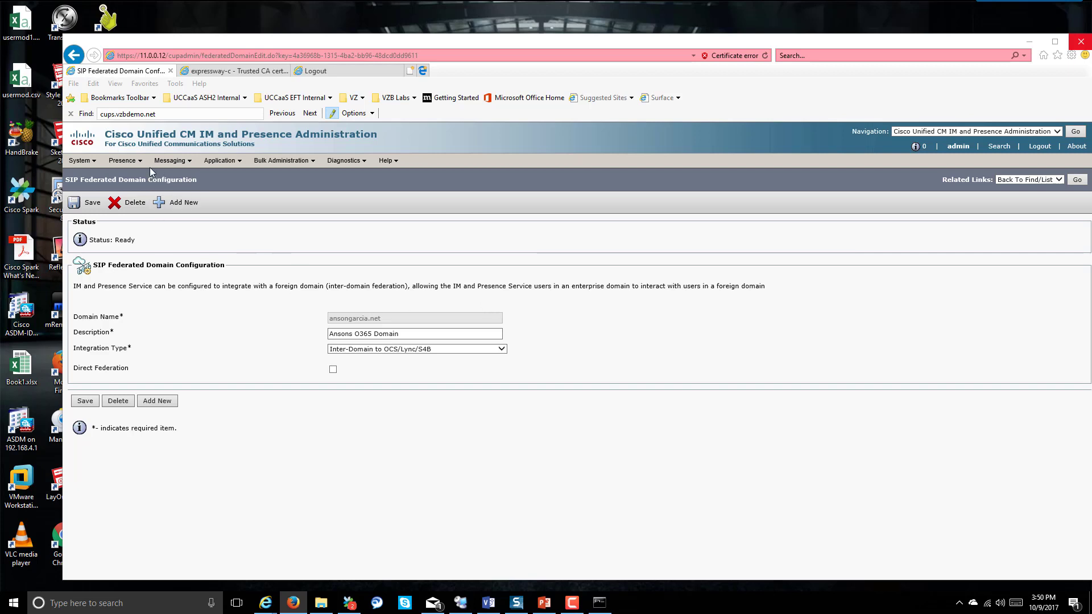
click(132, 160)
mouse_move(145, 238)
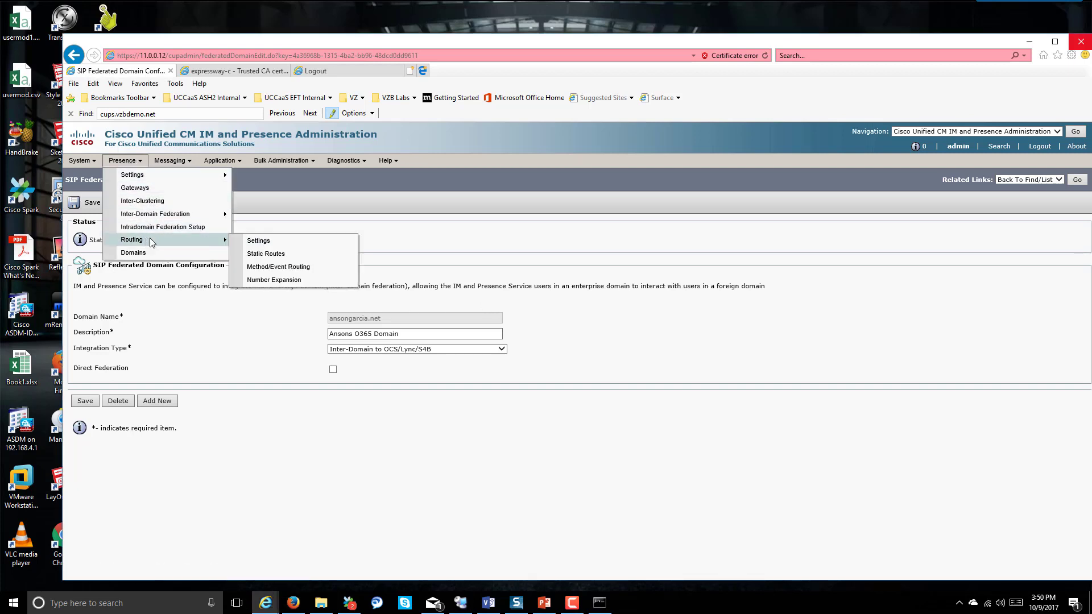
click(300, 253)
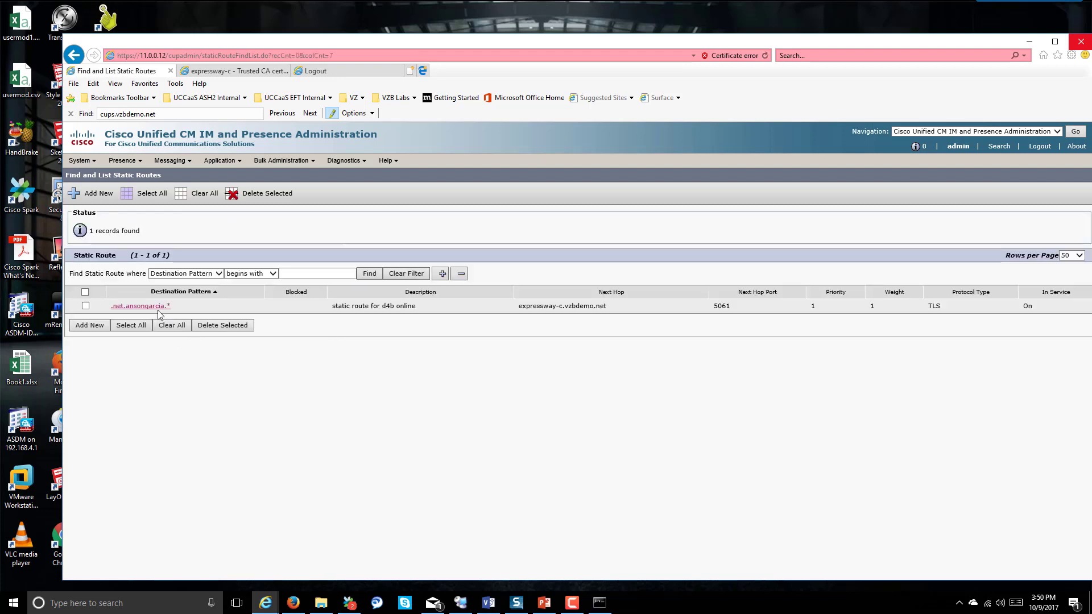
click(158, 308)
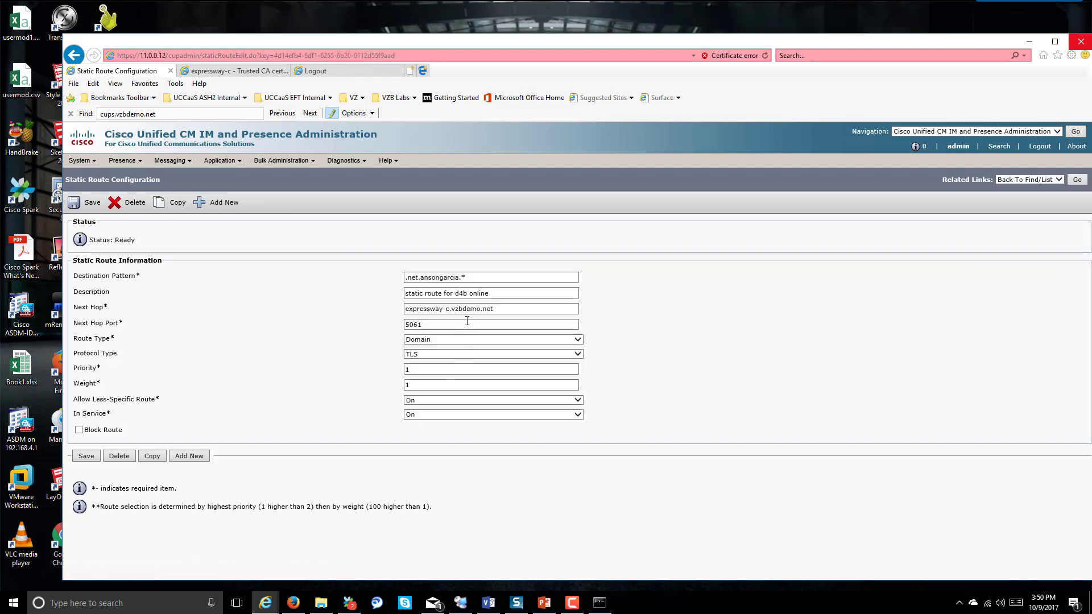
Review the static route's destination pattern, next hop port, route type, protocol type, priority and weight.
triple_click(494, 277)
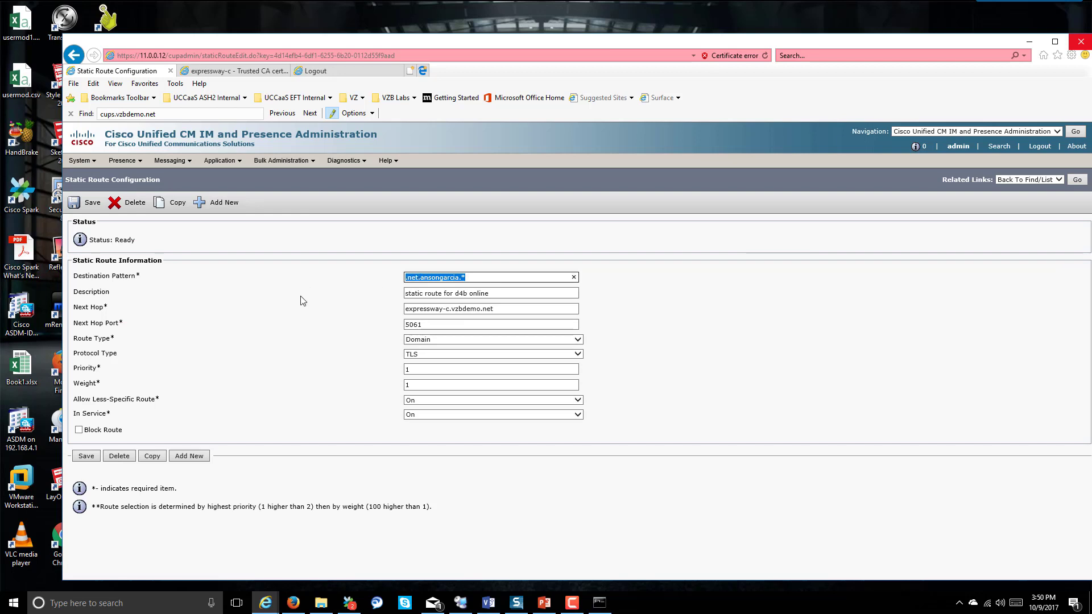
click(405, 278)
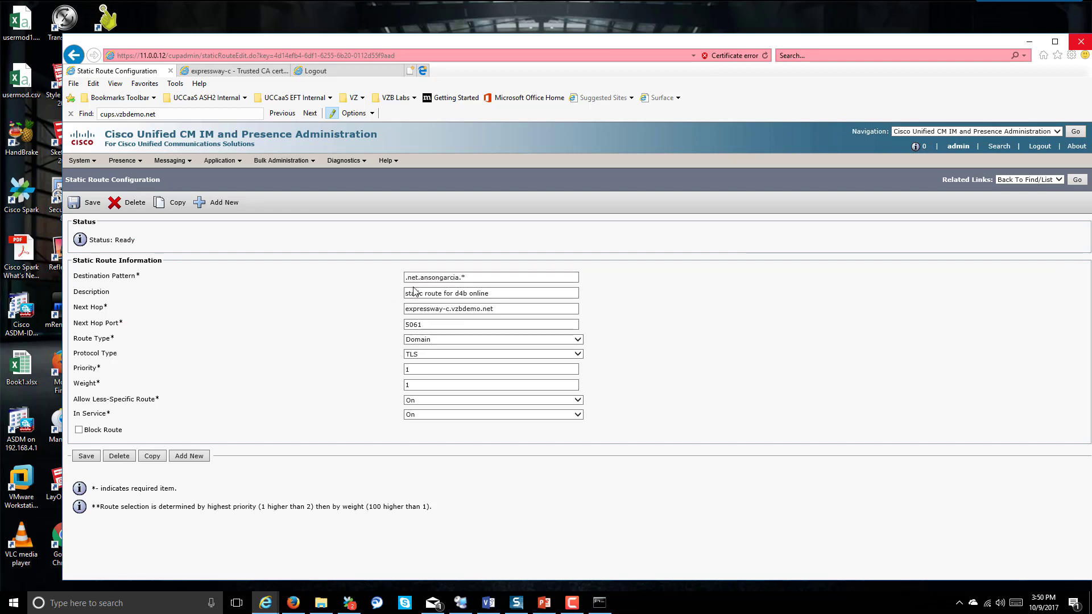
click(405, 278)
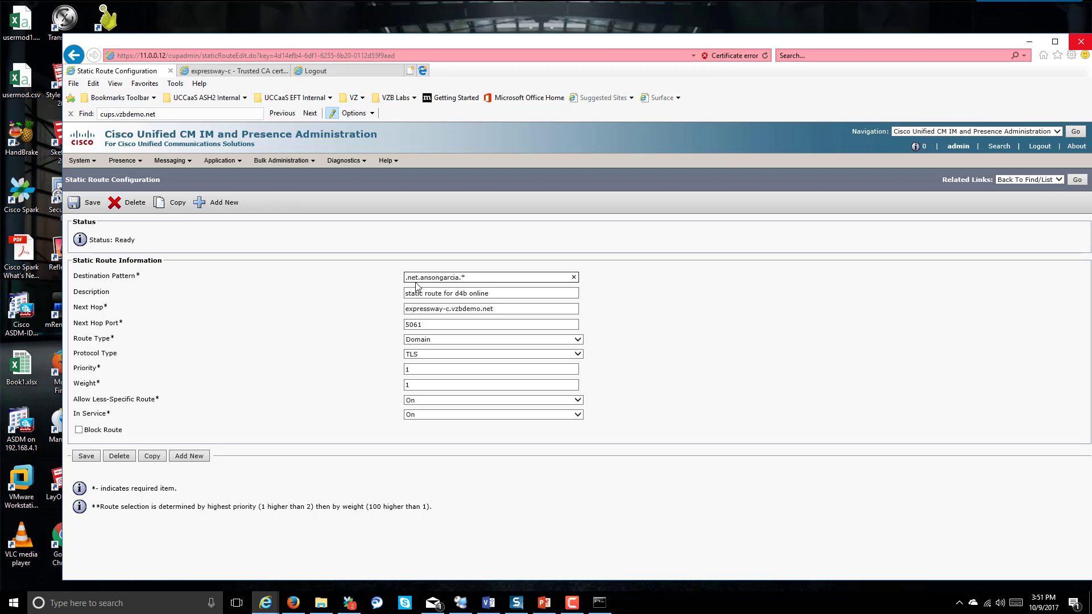
double_click(475, 278)
click(378, 302)
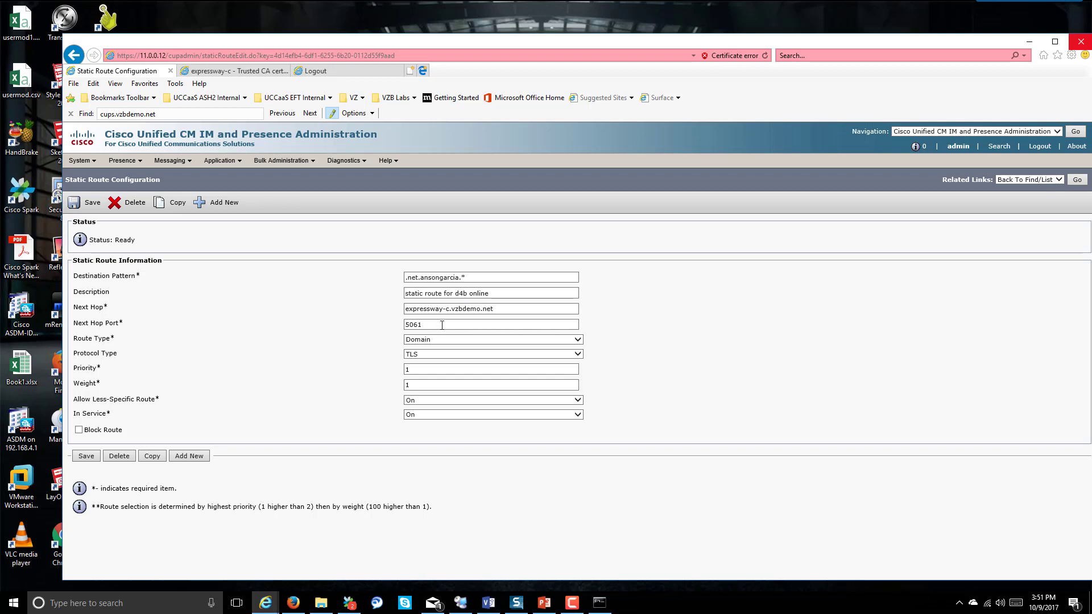
drag(427, 324, 367, 350)
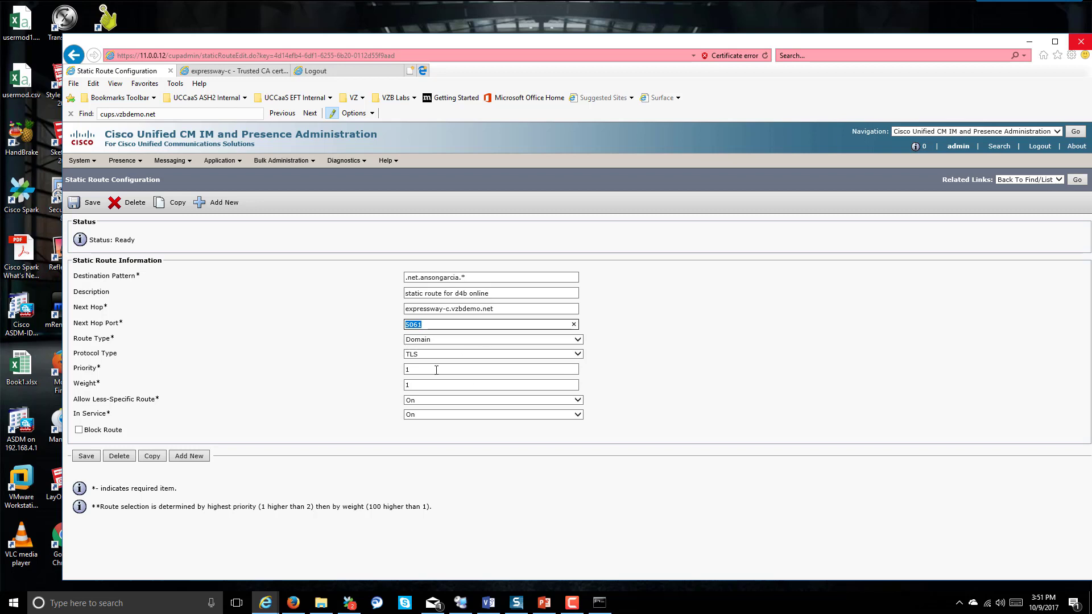
click(447, 341)
click(403, 340)
click(422, 355)
click(375, 362)
click(422, 372)
click(421, 386)
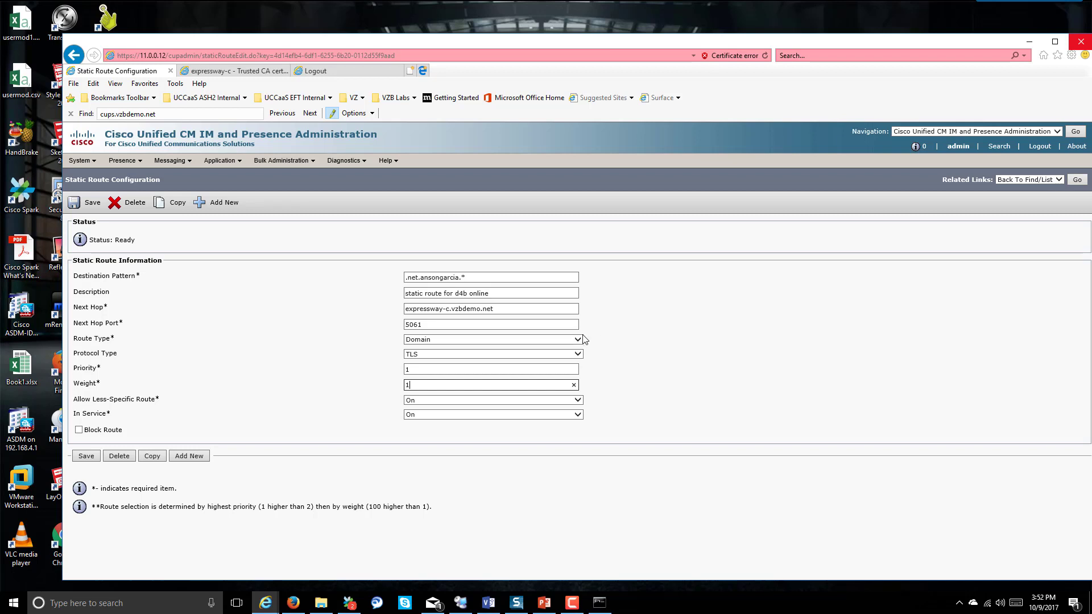
List all TLS peer subjects in the system security settings.
mouse_move(130, 162)
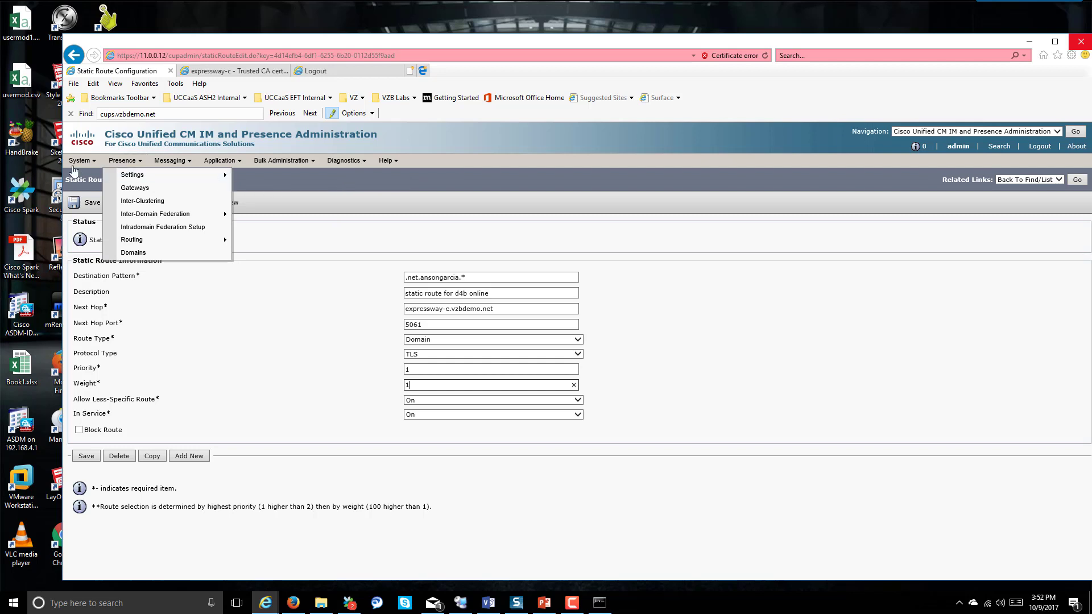
mouse_move(73, 164)
mouse_move(101, 216)
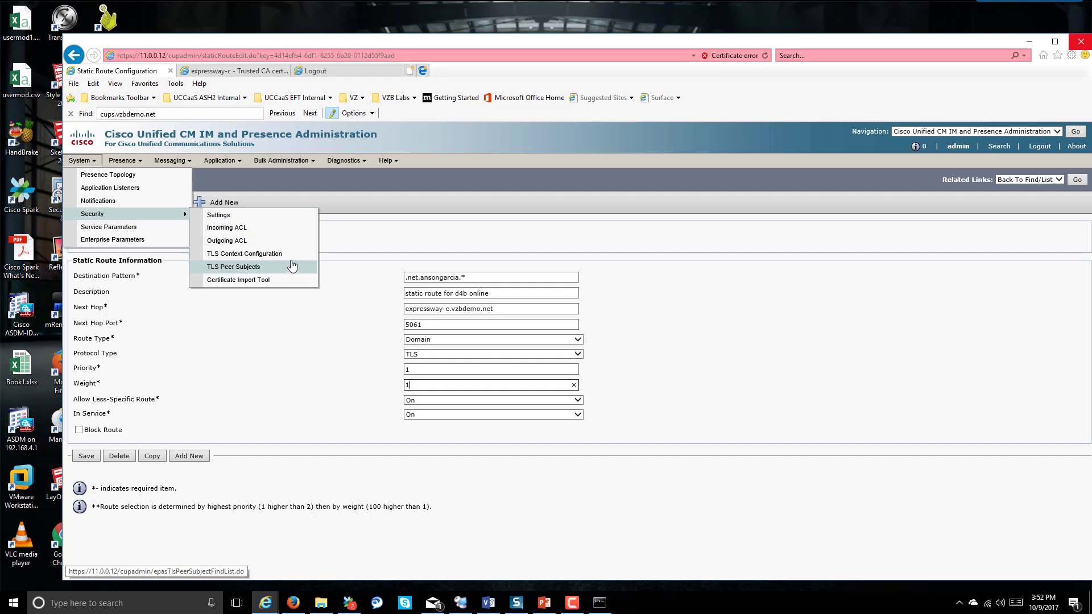
click(275, 270)
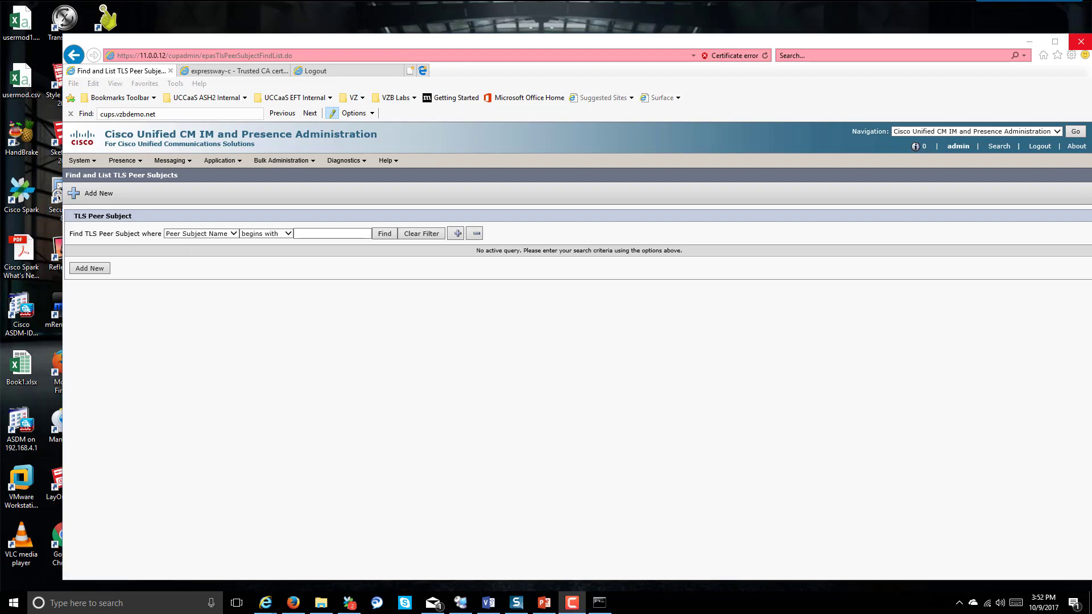
click(383, 234)
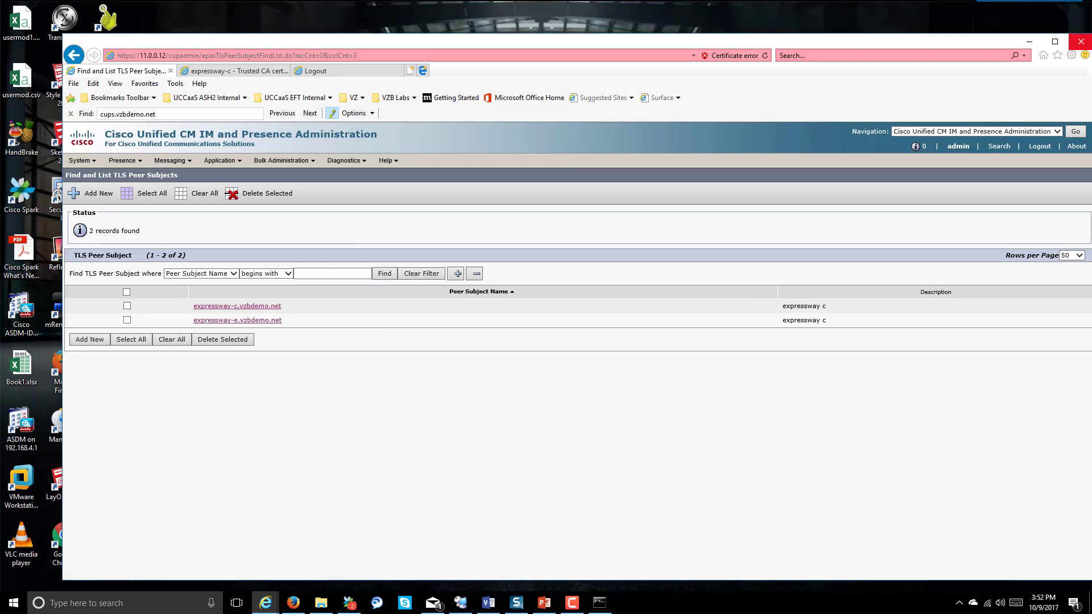
key(alt+Tab)
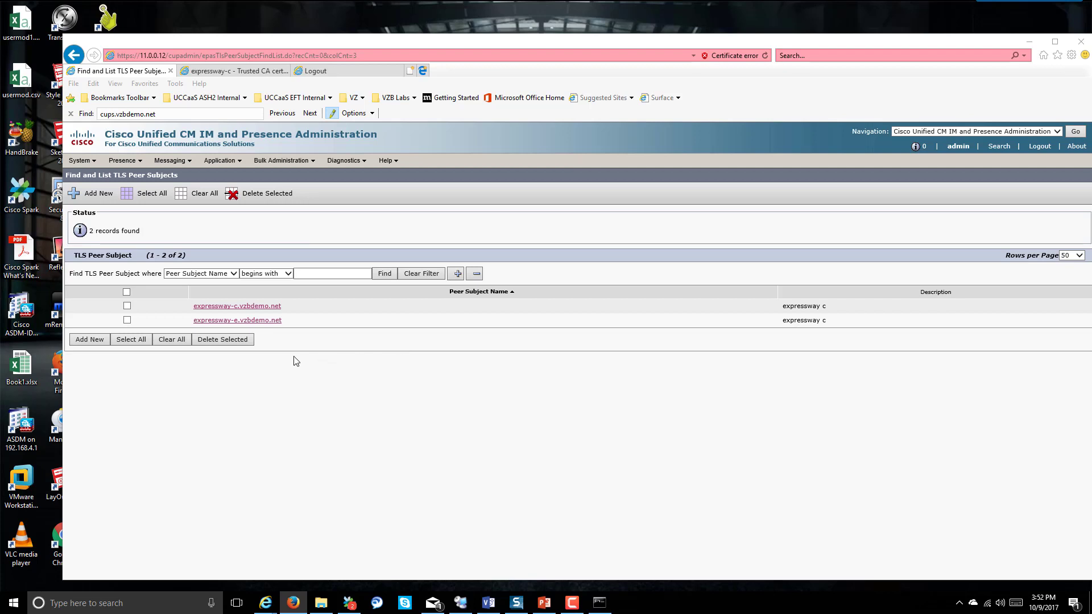
Review the TLS peer subject entries for expressway-e.vzbdemo.net and expressway-c.vzbdemo.net.
click(268, 320)
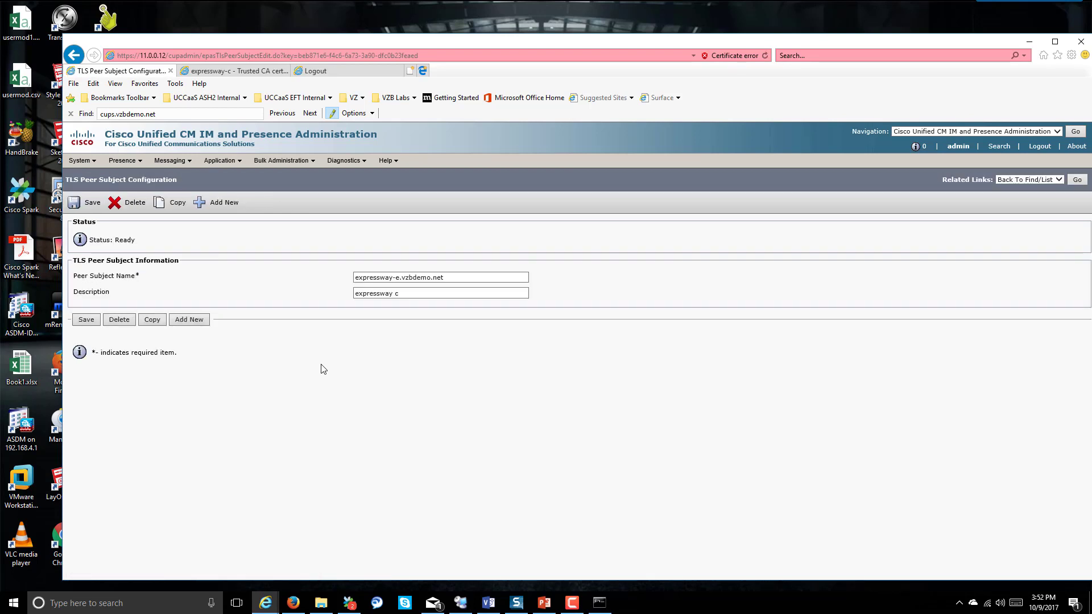
click(73, 54)
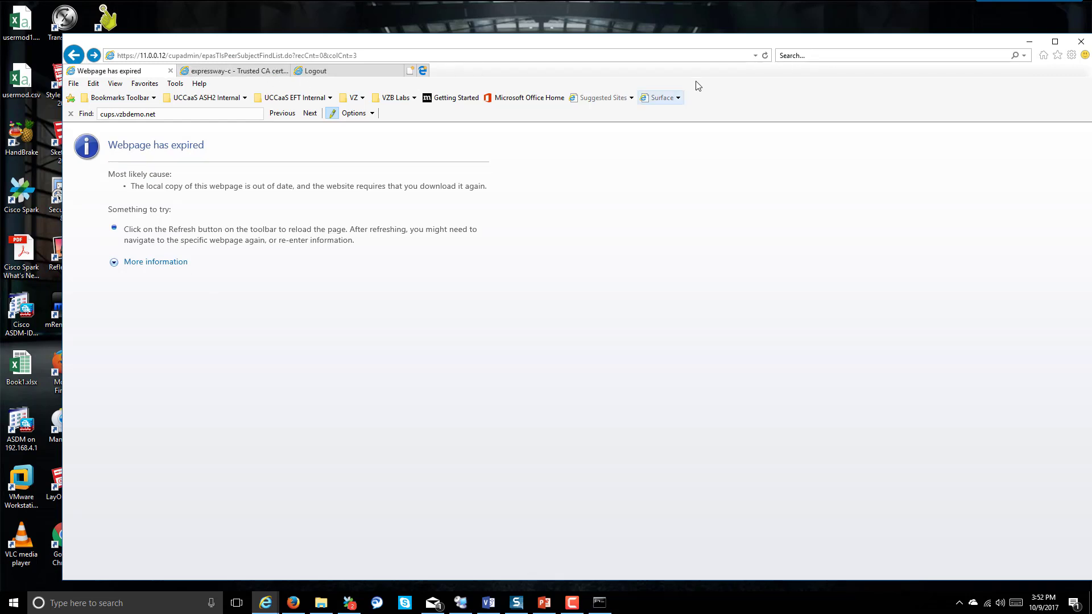
click(765, 55)
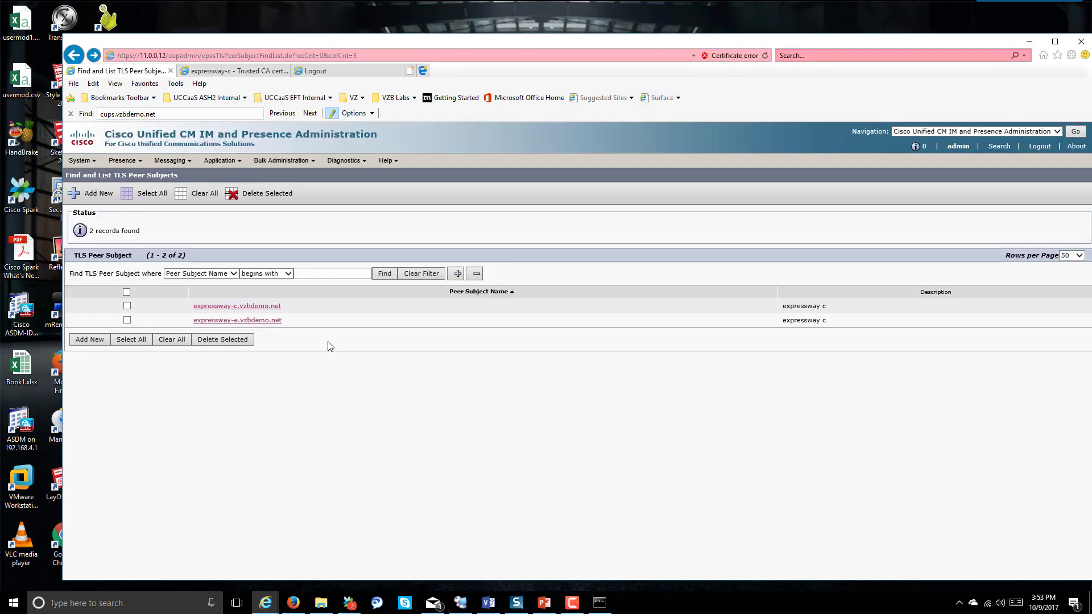
click(279, 319)
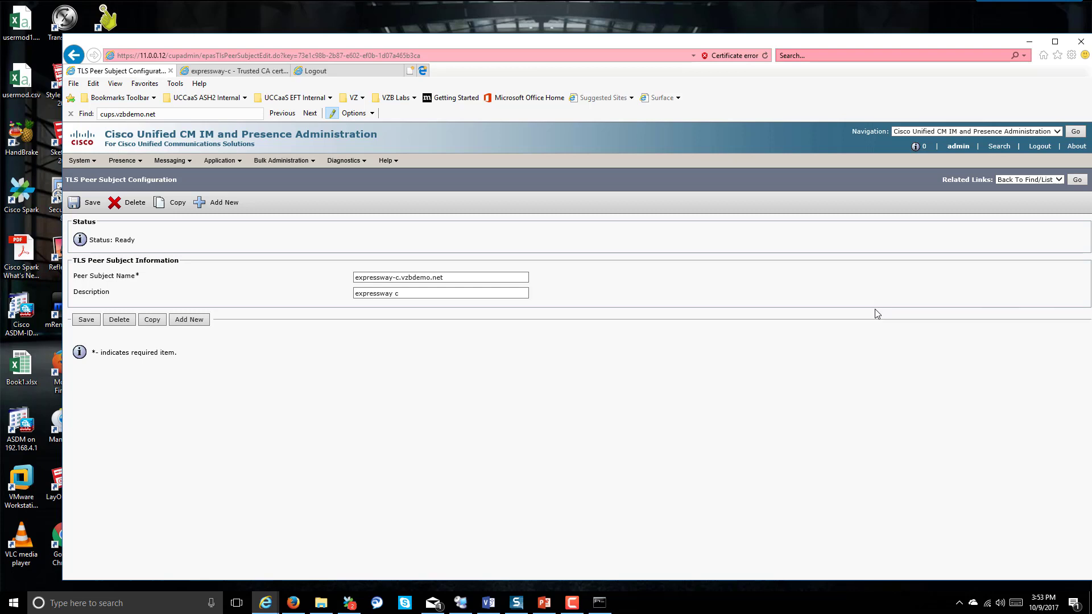
drag(446, 277, 354, 277)
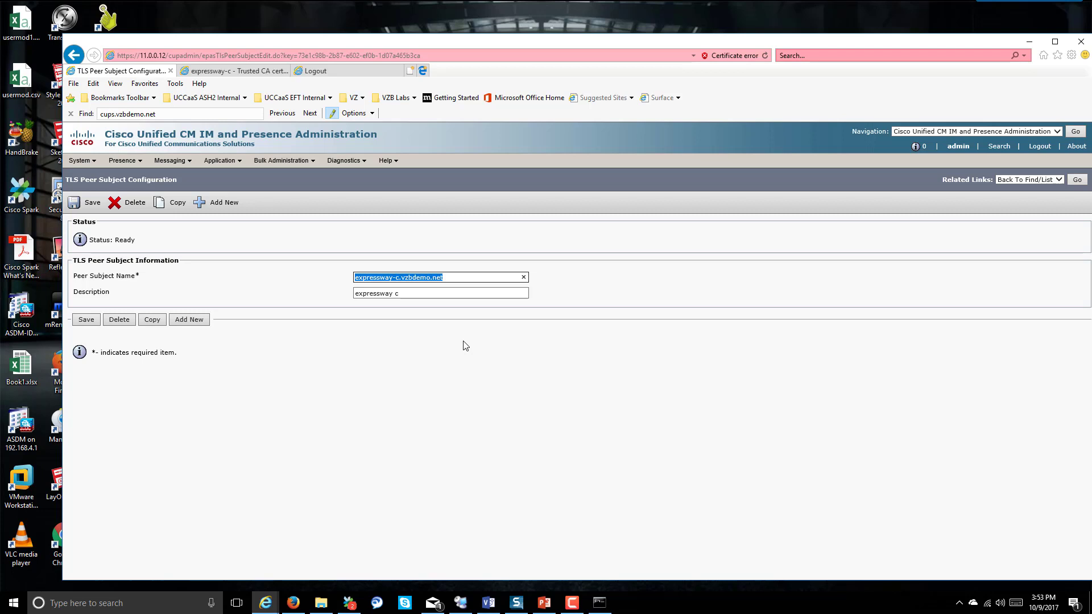
click(461, 281)
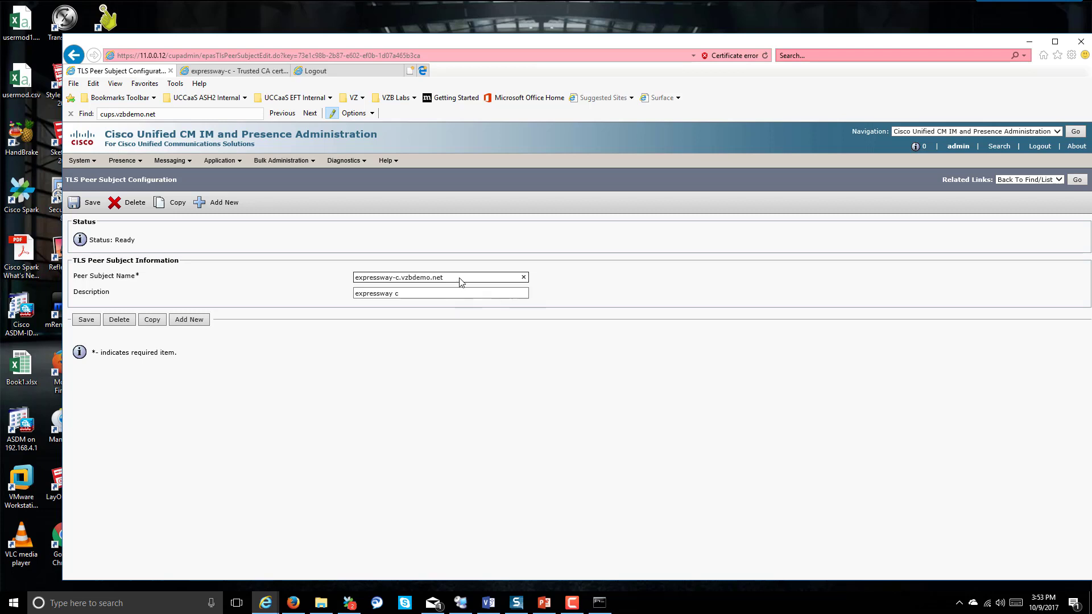
List all incoming ACL entries in the system security settings.
click(95, 165)
mouse_move(142, 214)
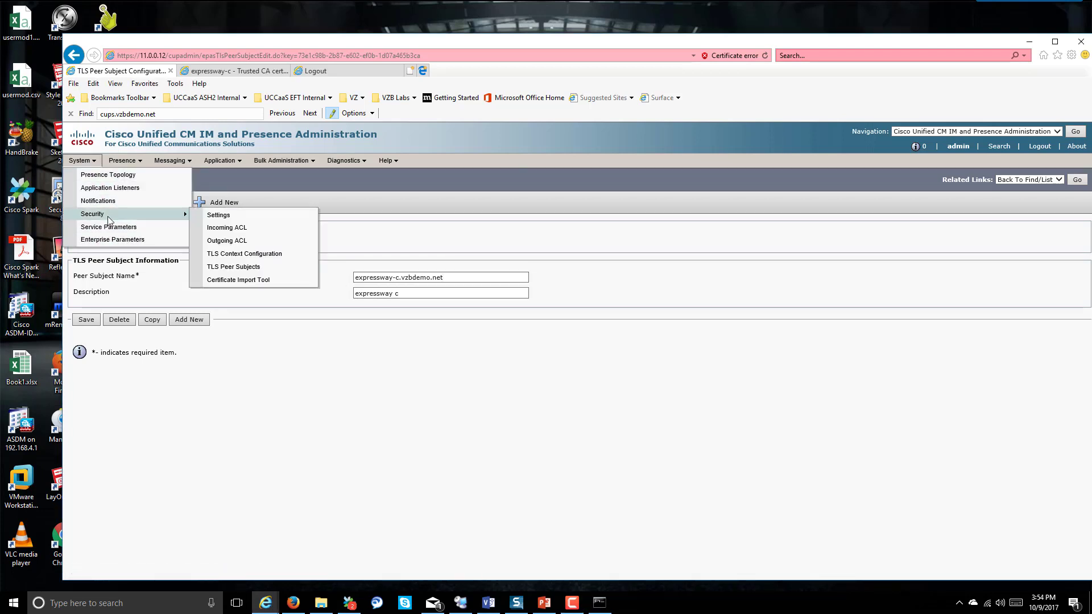
click(259, 231)
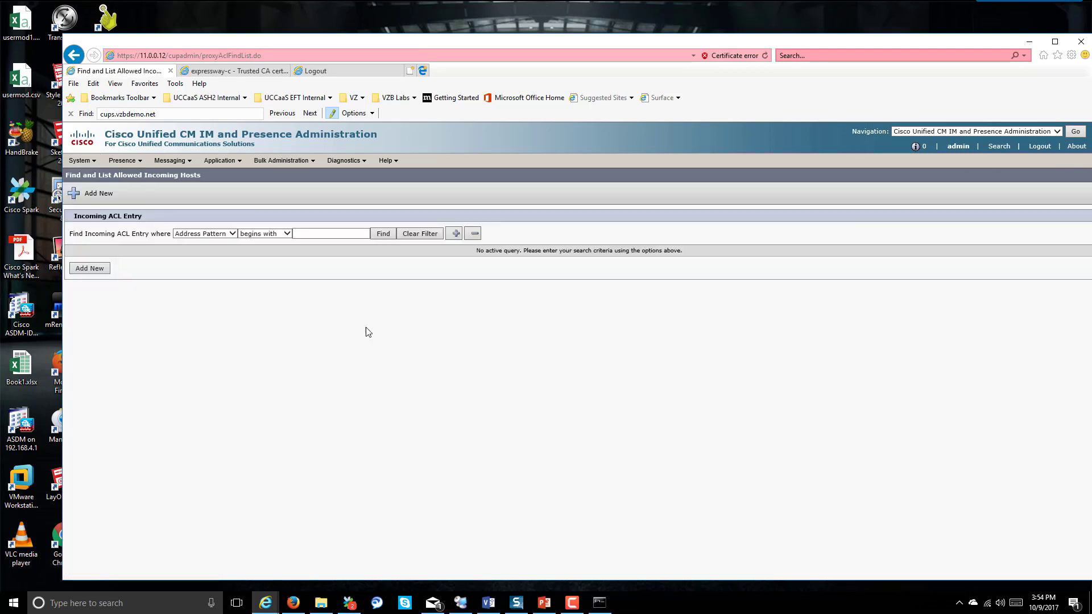
click(383, 234)
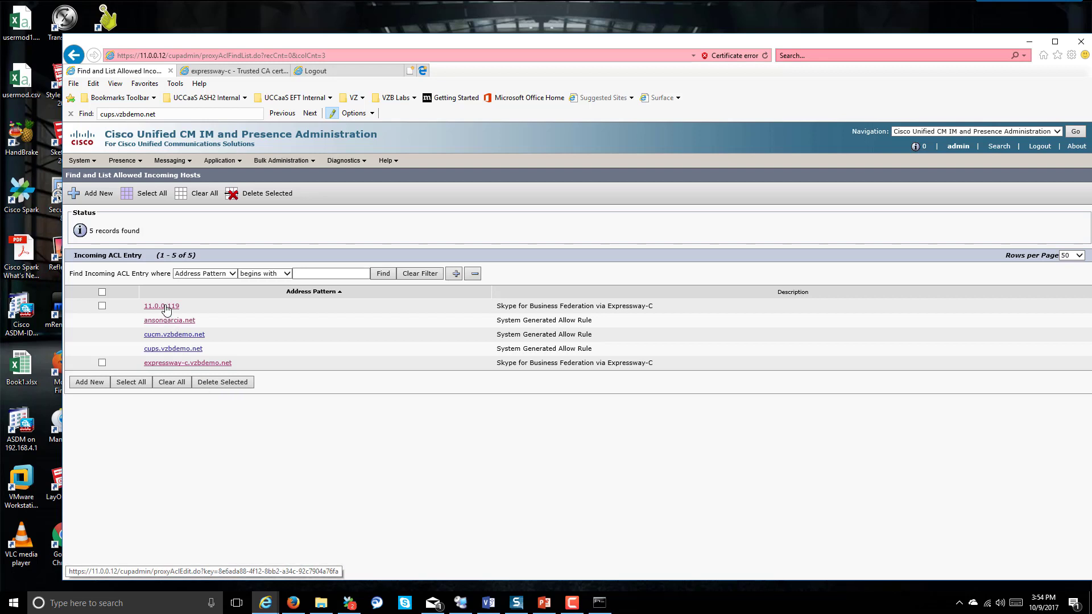
Review the address patterns of the incoming ACL entries expressway-c.vzbdemo.net and 11.0.0.119.
click(188, 364)
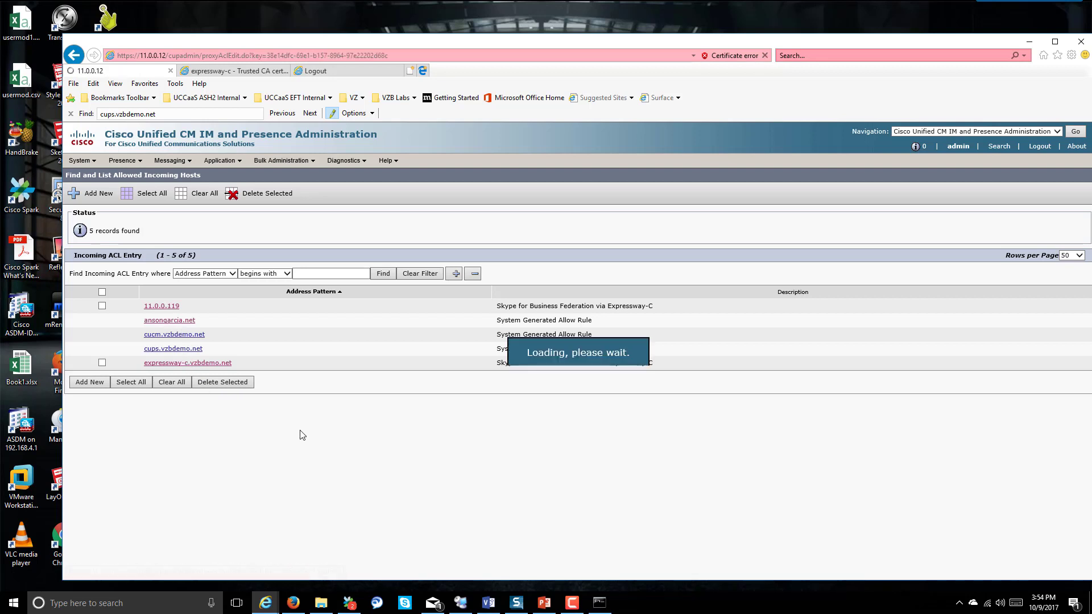
mouse_move(322, 305)
mouse_down()
mouse_move(480, 305)
mouse_move(435, 321)
mouse_move(328, 321)
mouse_up()
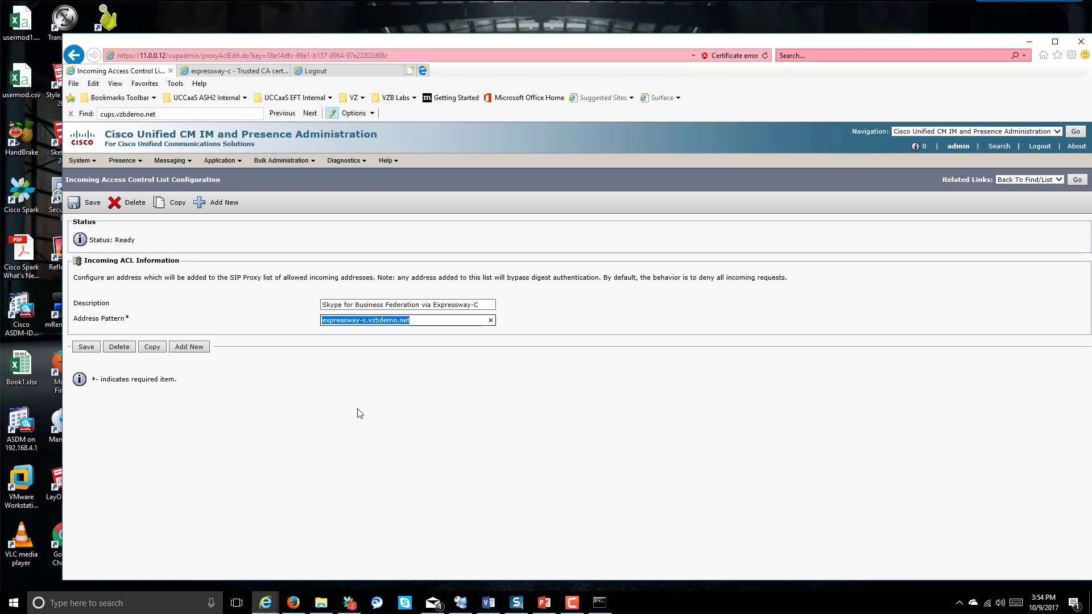
click(74, 55)
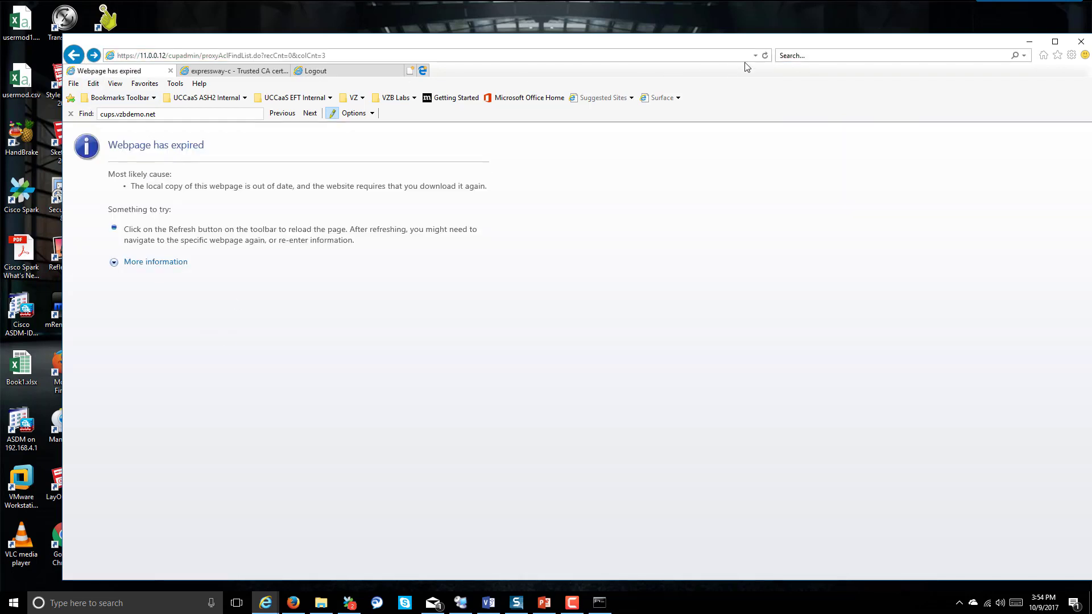
click(764, 55)
click(576, 362)
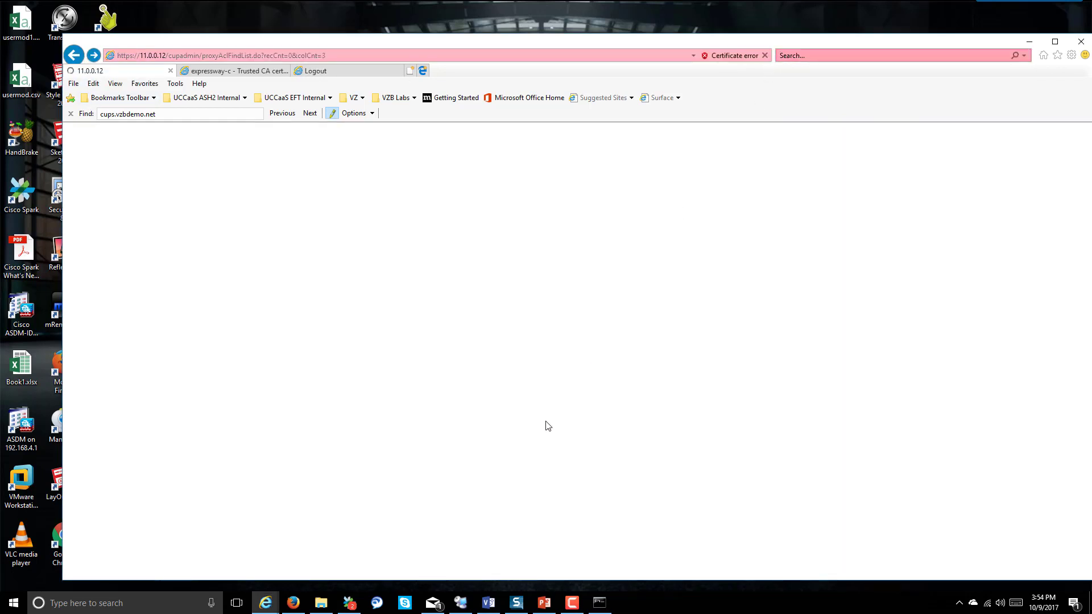
click(161, 307)
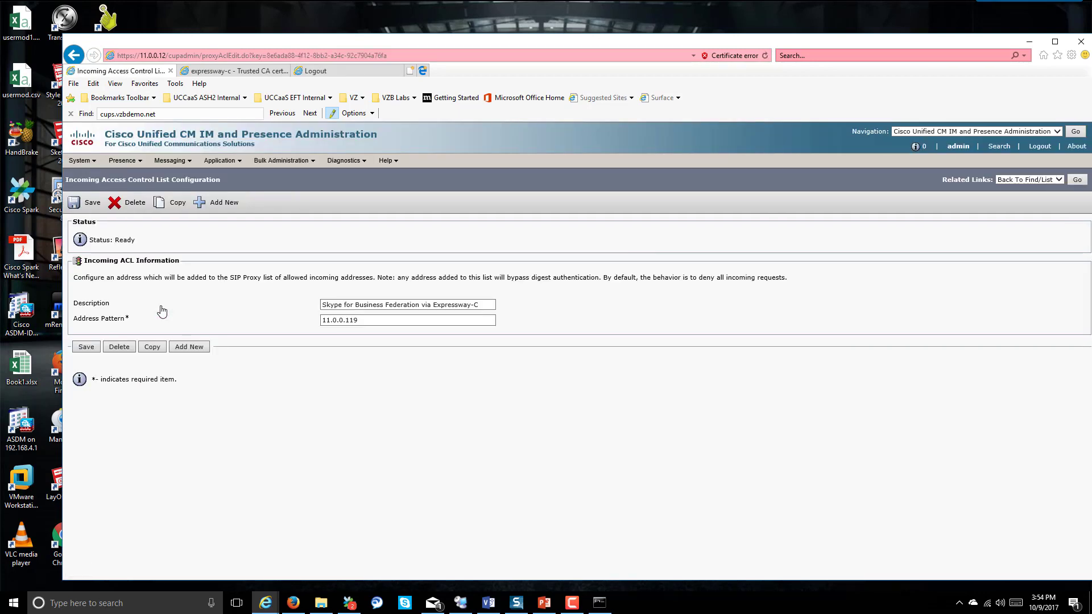
drag(370, 316, 283, 333)
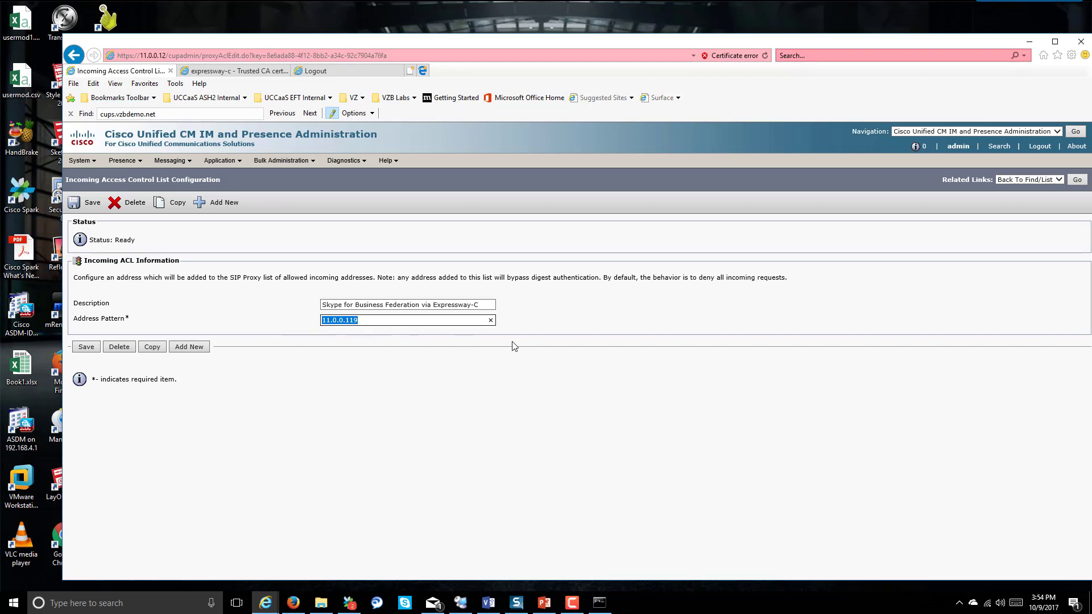
Open the proxy configuration settings for presence routing.
mouse_move(112, 168)
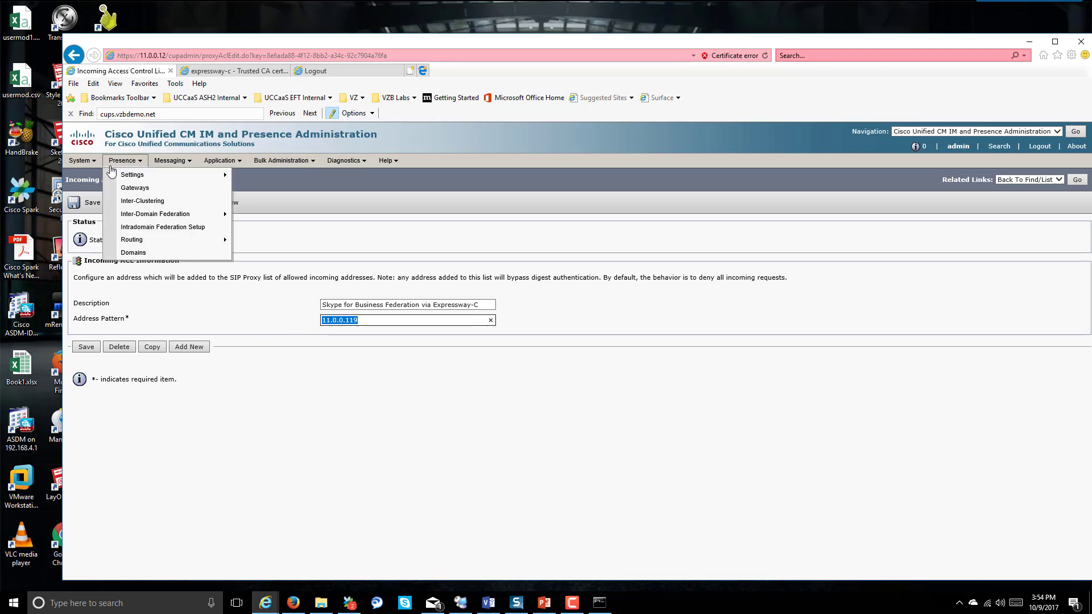
mouse_move(145, 243)
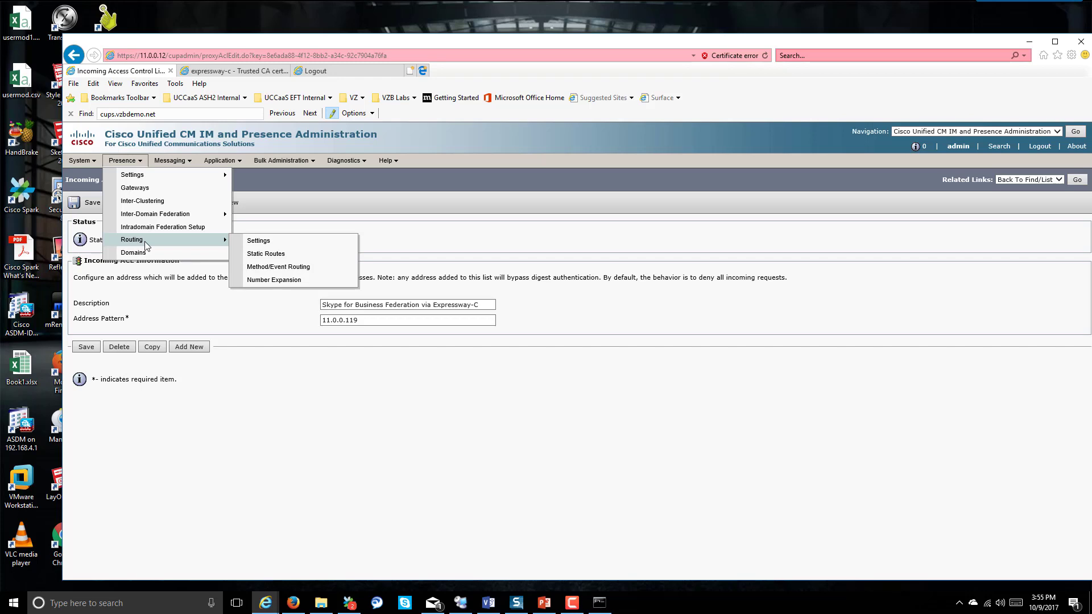
click(256, 241)
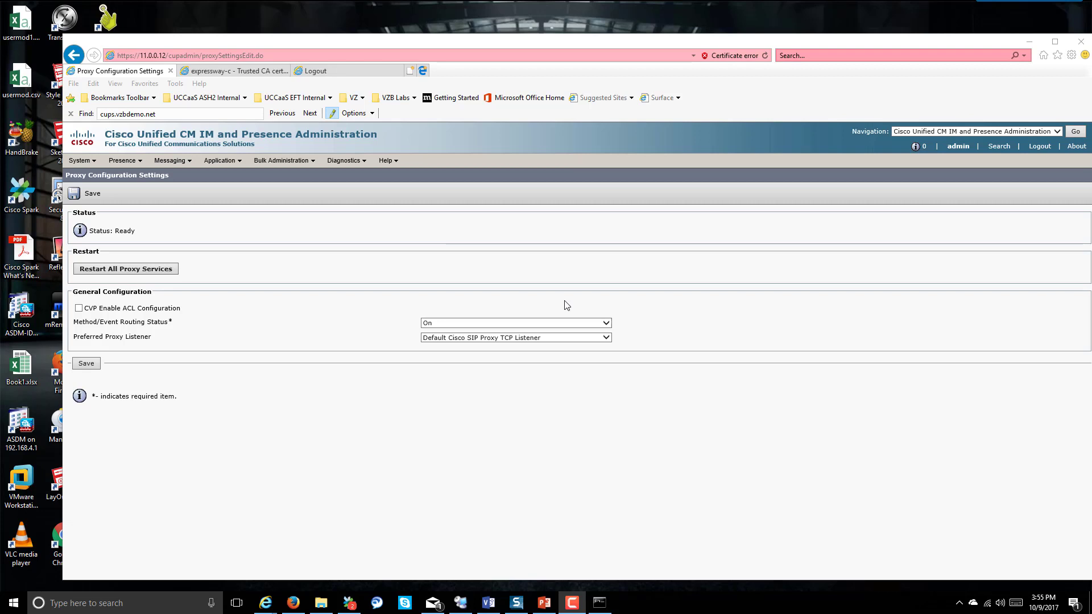
Switch to Microsoft Edge, dismiss the default-browser prompt and open the Office 365 Admin center.
click(424, 72)
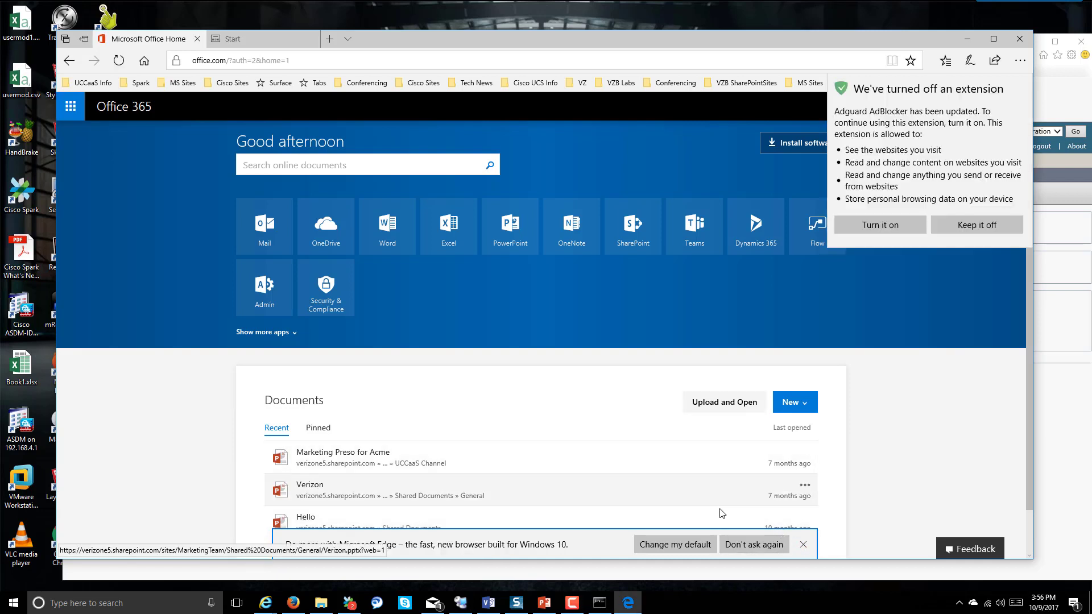
click(802, 544)
click(254, 293)
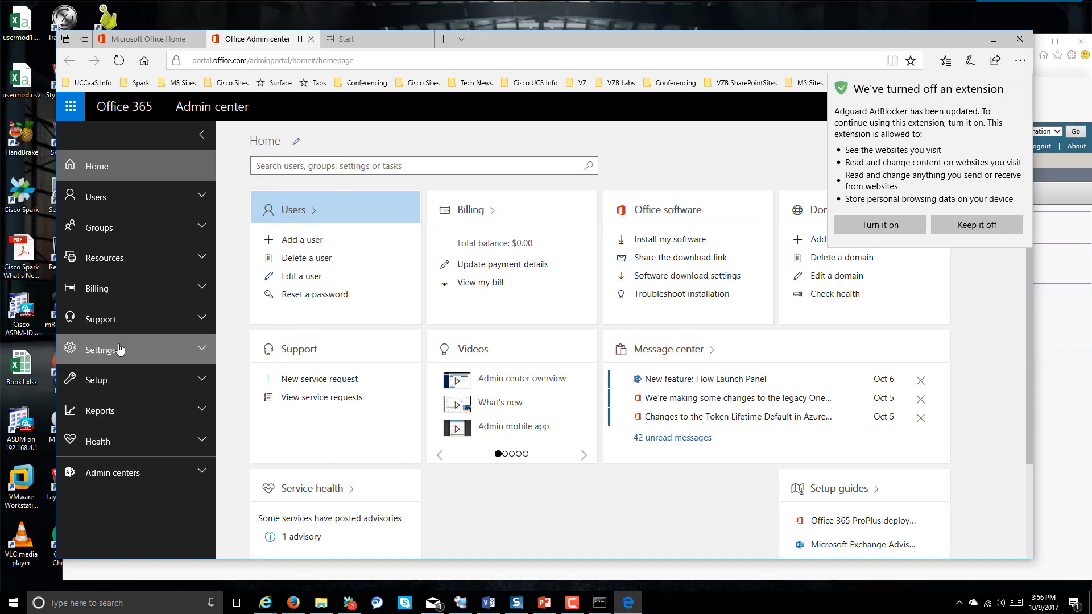
Open the Skype for Business admin center and show the organization's external communications settings.
click(183, 471)
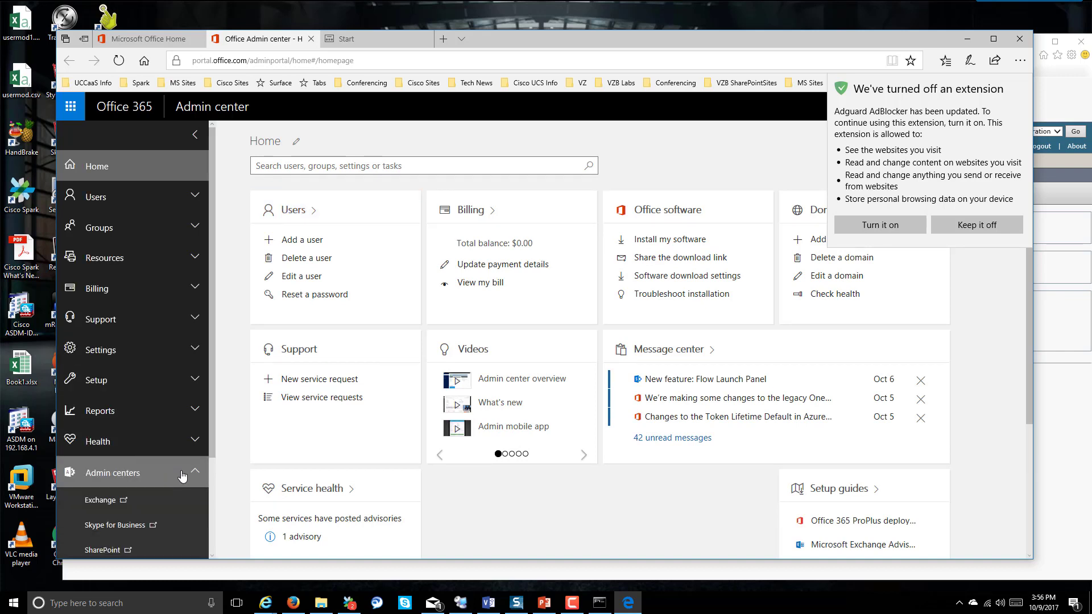
scroll(183, 455, down, 3)
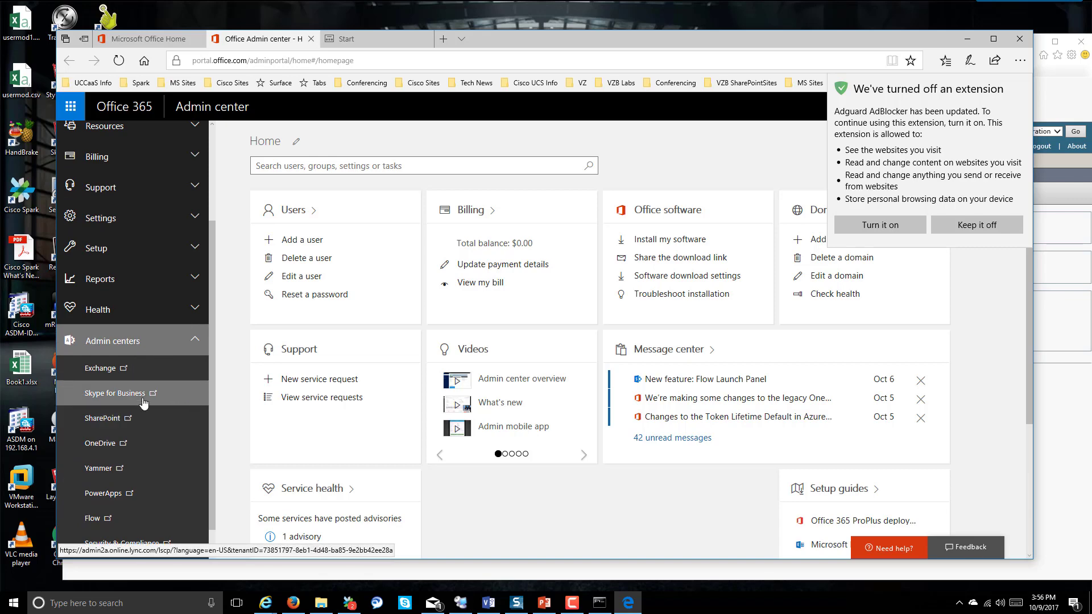
click(118, 398)
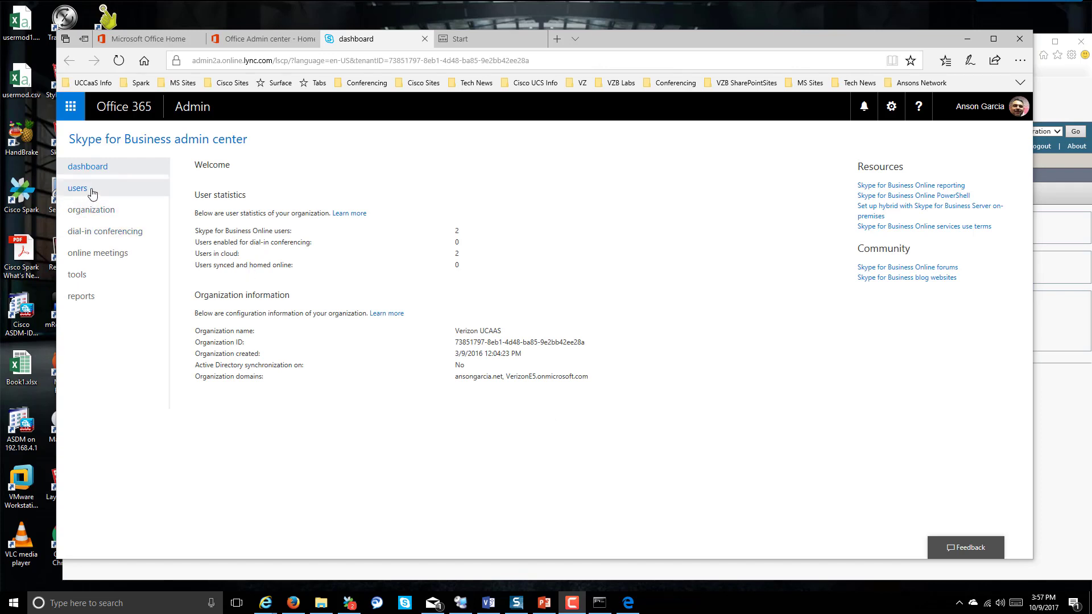
click(92, 210)
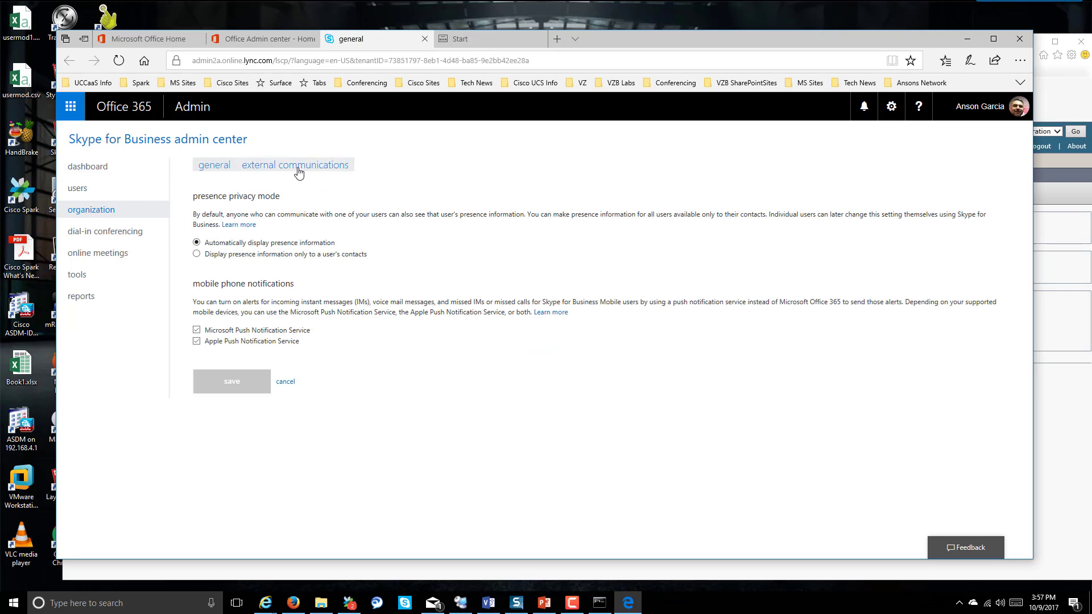
click(297, 170)
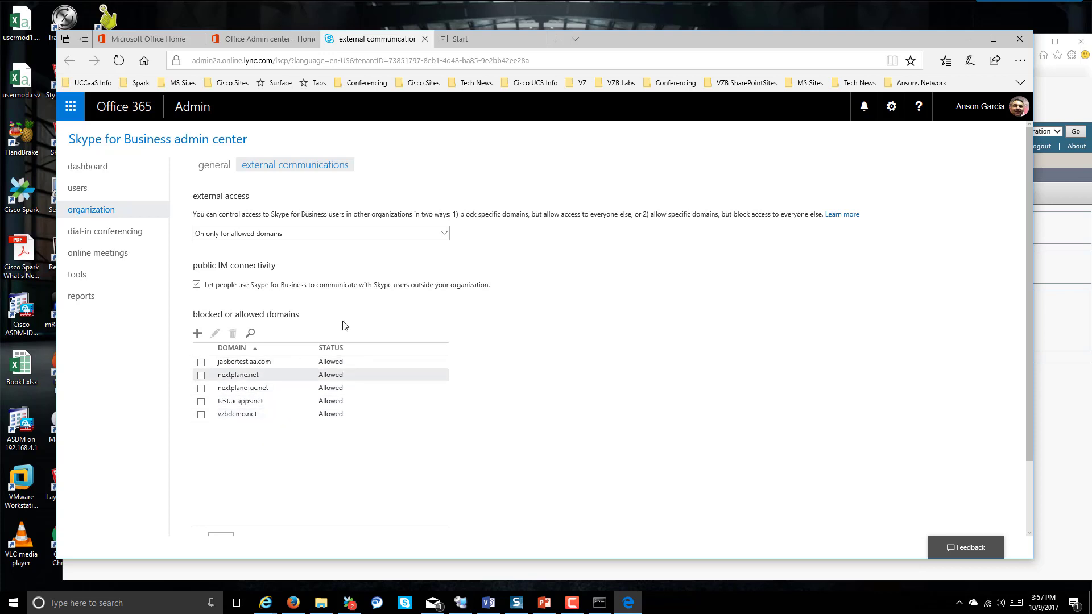
Review the available external access options without changing the selection.
click(445, 235)
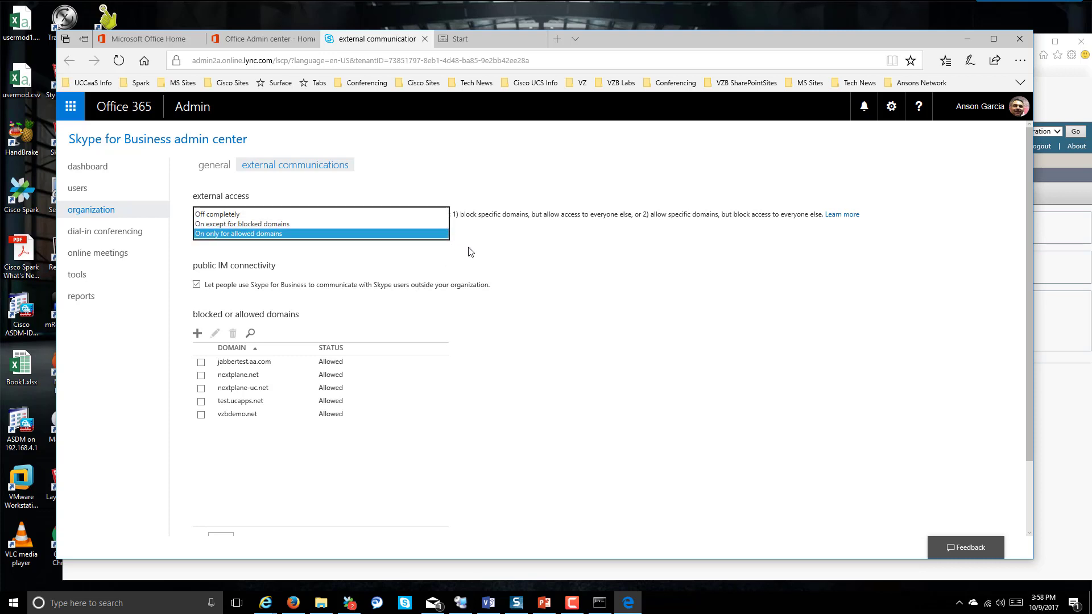
click(486, 281)
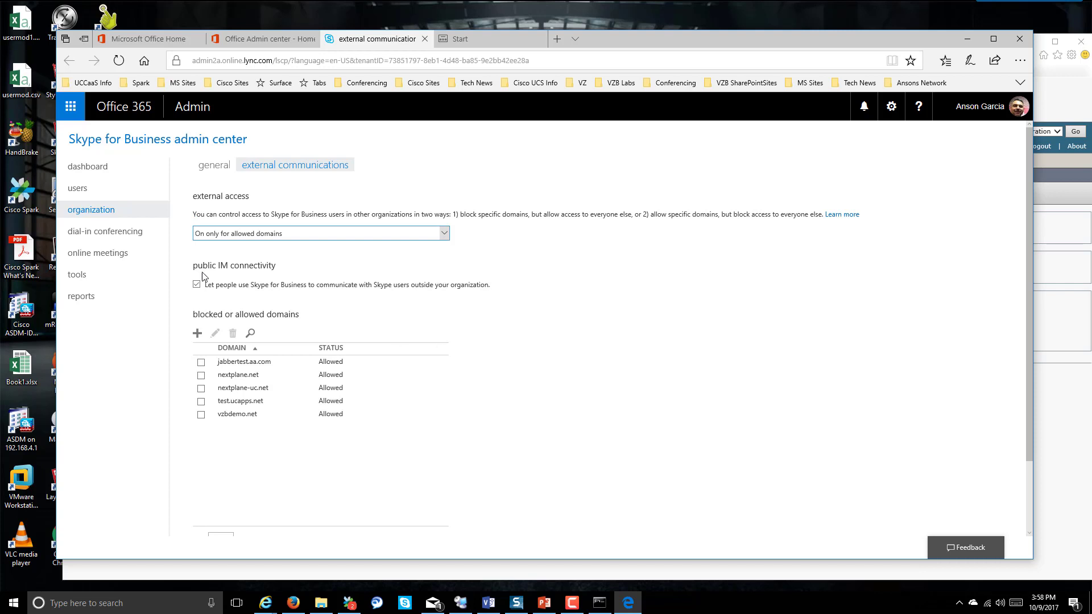
click(420, 297)
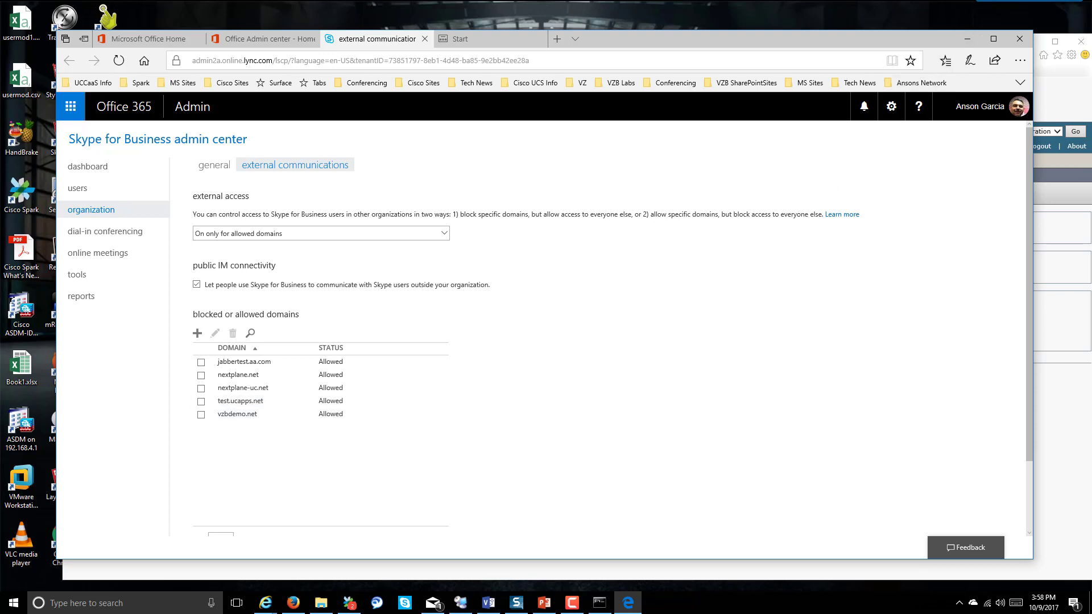
Switch back to Cisco IM and Presence Administration and review the Default_Cisco_UP_SIP_Proxy_Auth_TLS_Context and Default_Cisco_UP_SIP_Proxy_Peer_Auth_TLS_Context settings.
click(967, 39)
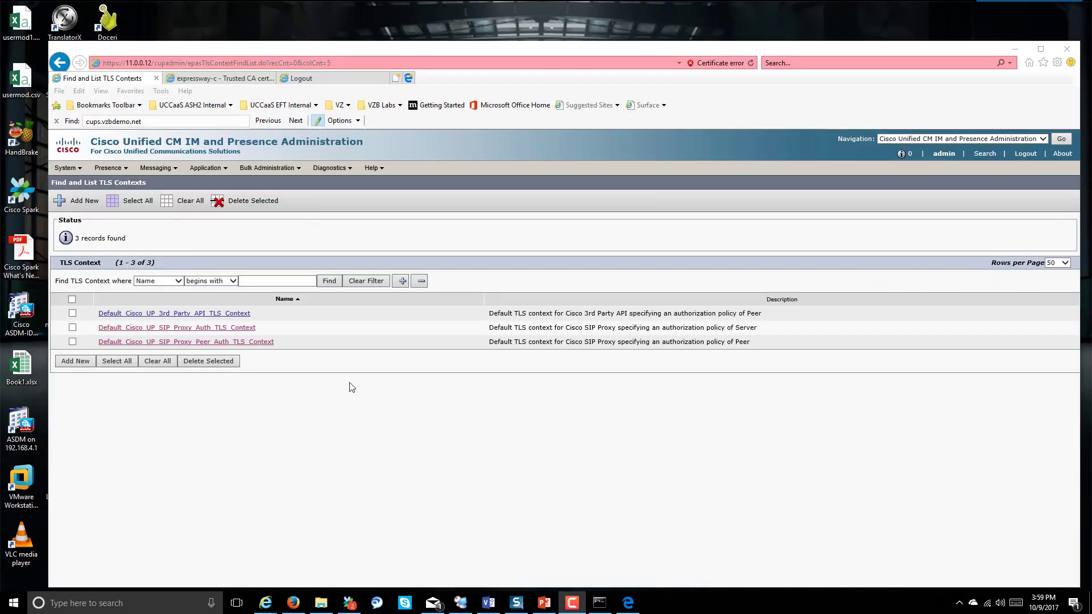
click(238, 330)
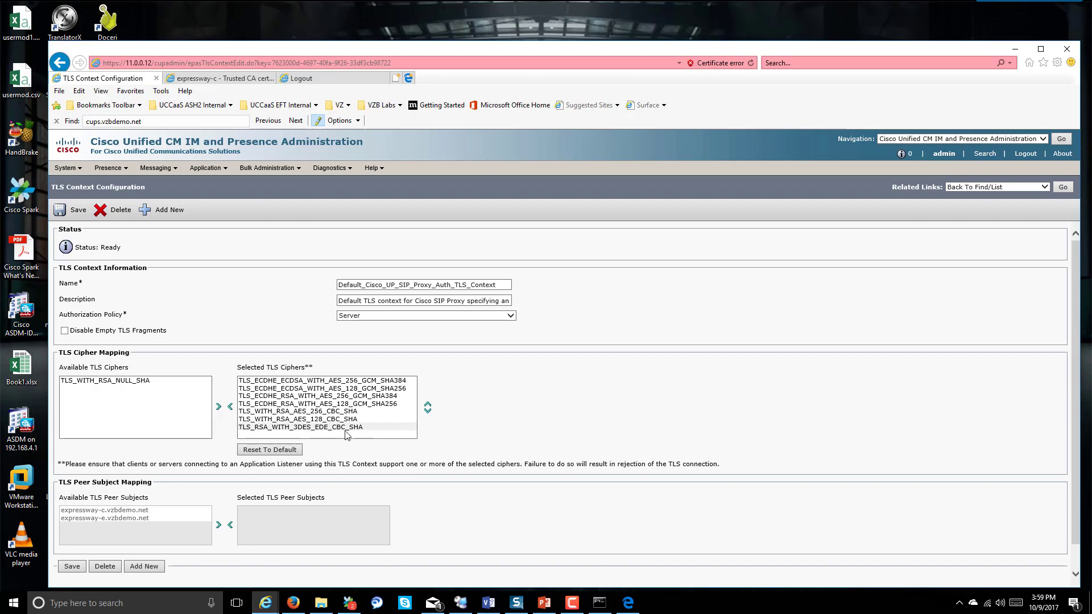
click(357, 412)
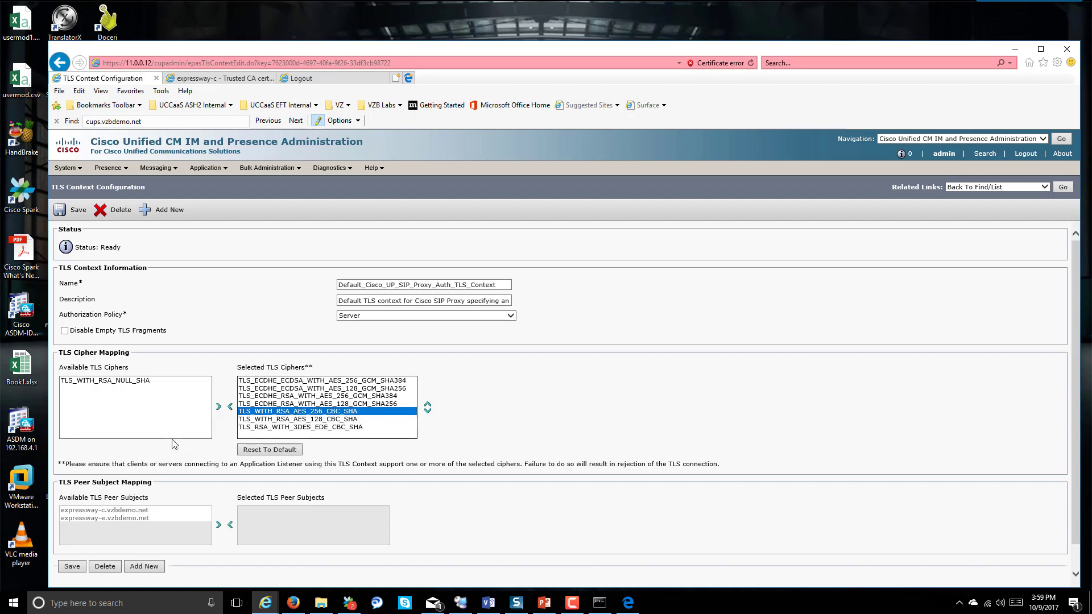
scroll(170, 443, down, 1)
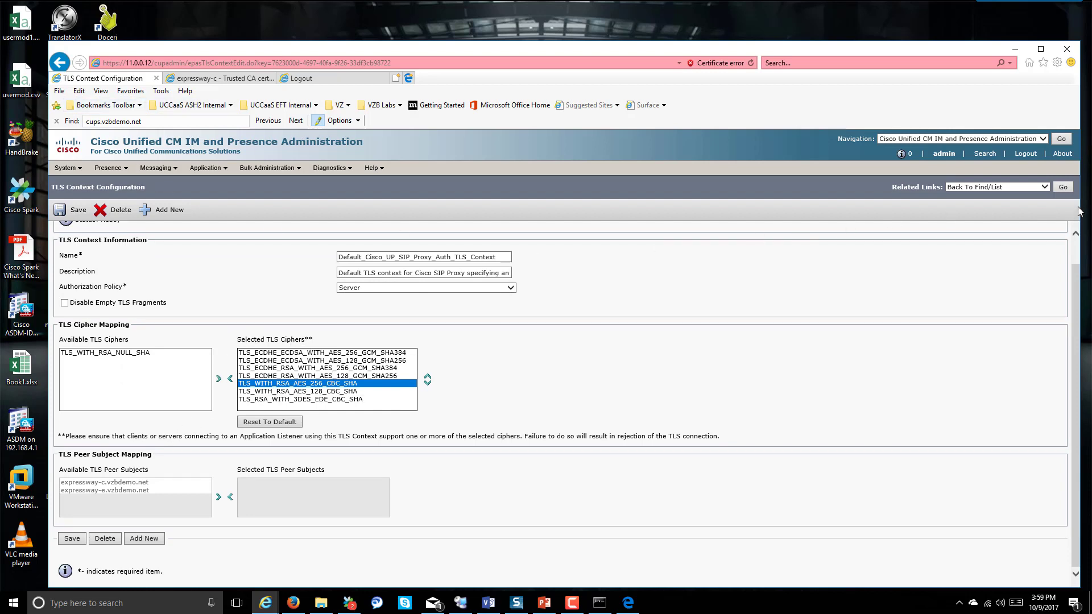
click(1062, 188)
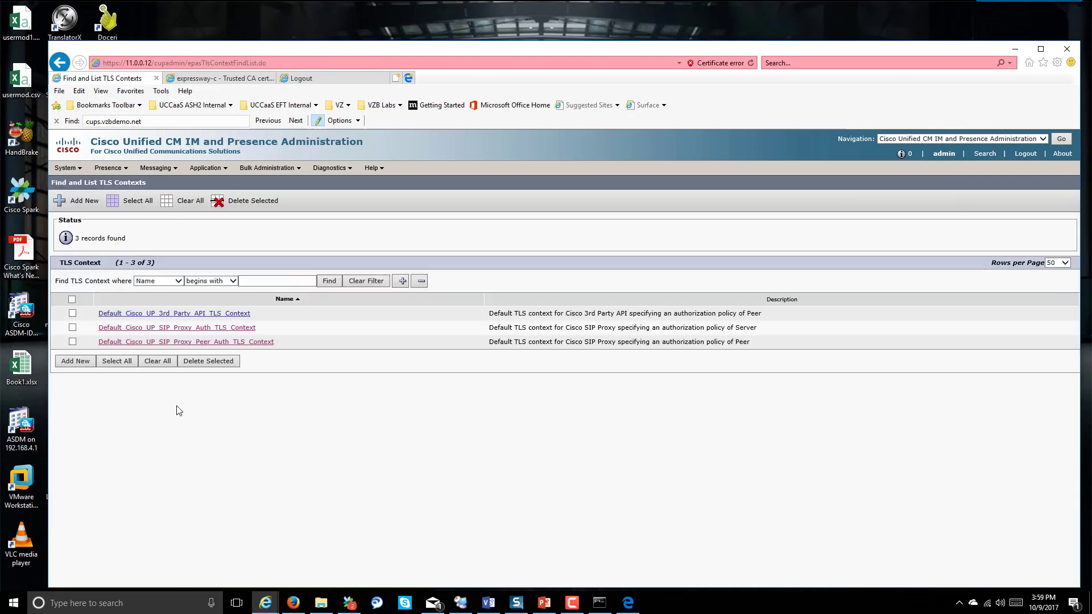
click(260, 342)
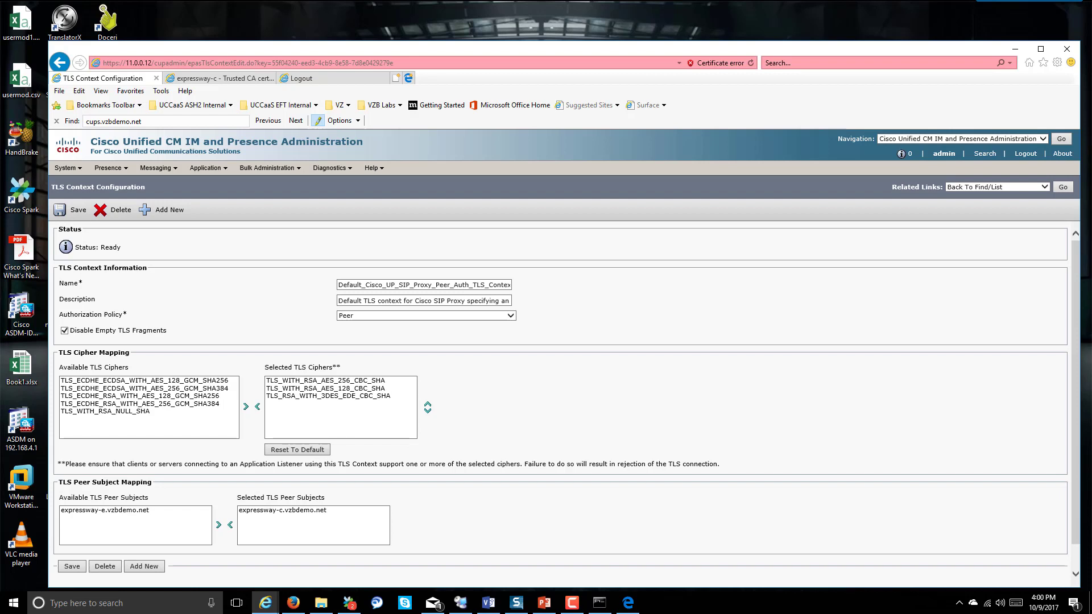
Return to the Expressway-E login page and sign in as admin with the saved account password.
click(239, 84)
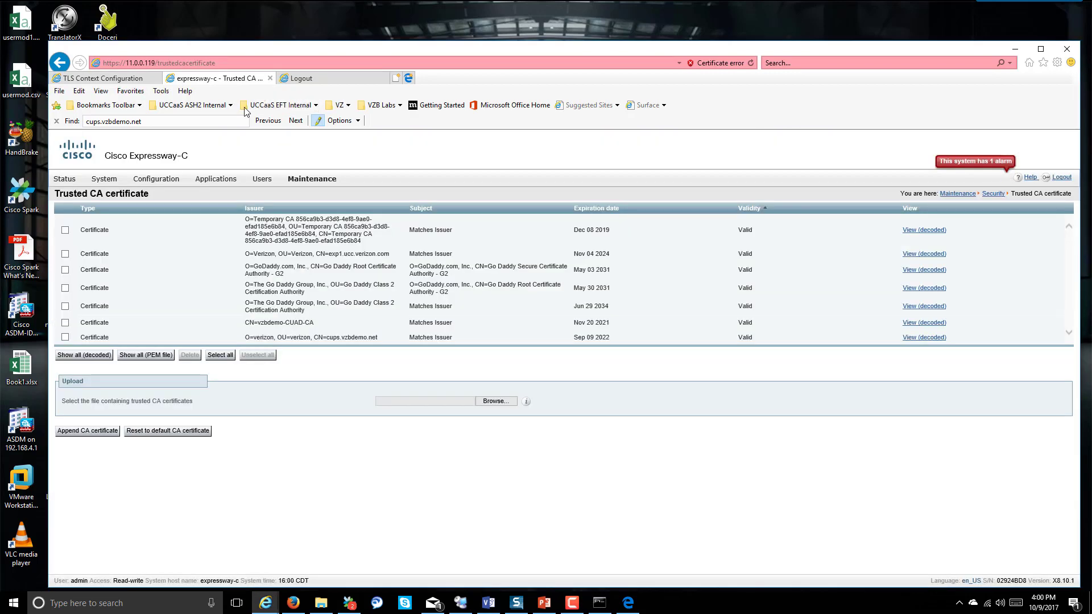
click(340, 80)
click(500, 272)
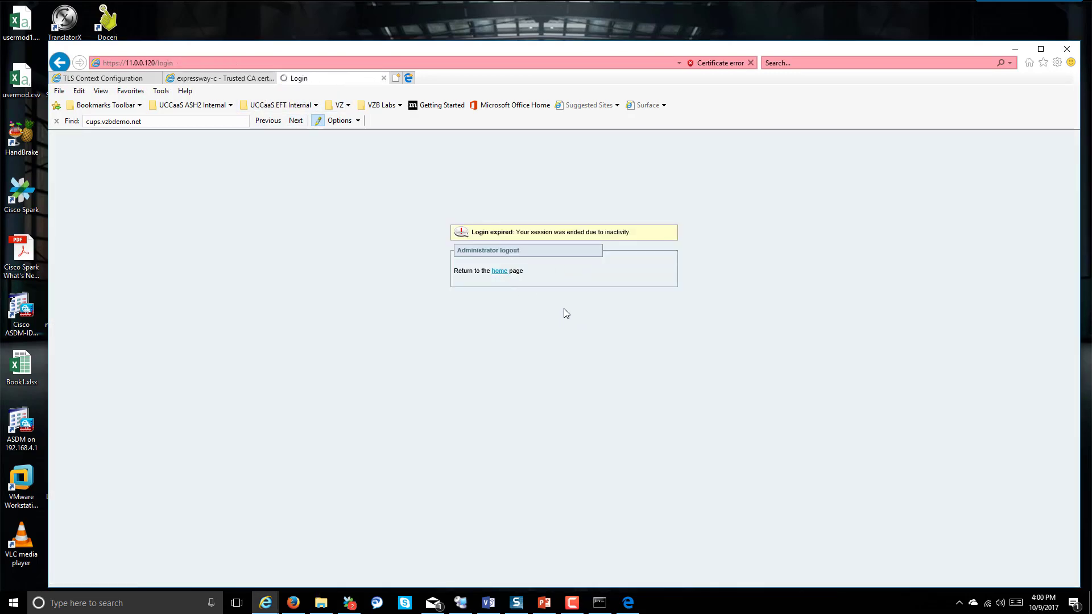
click(545, 253)
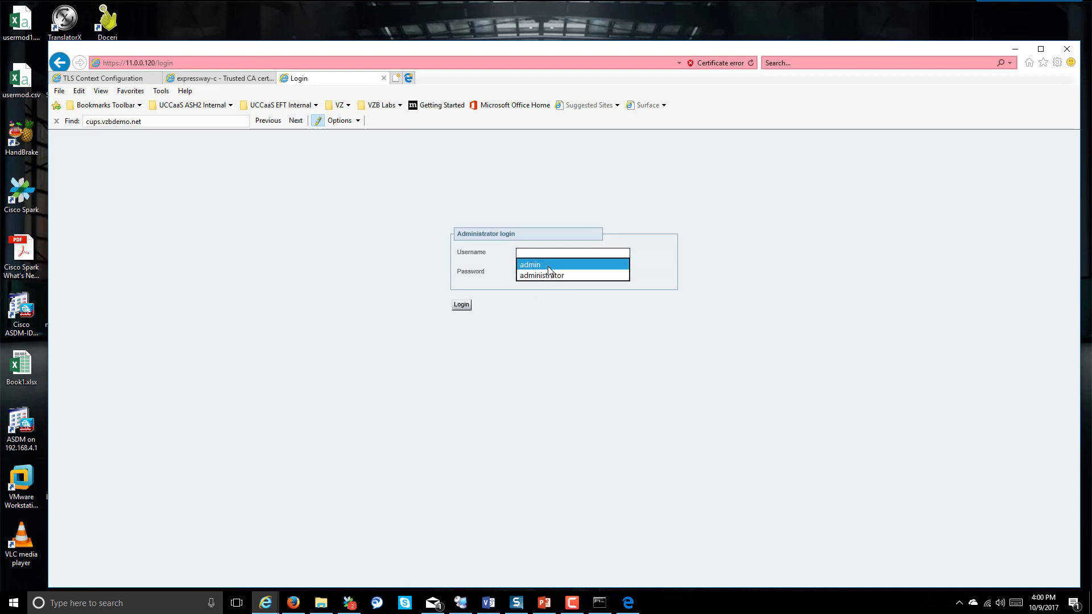
click(549, 265)
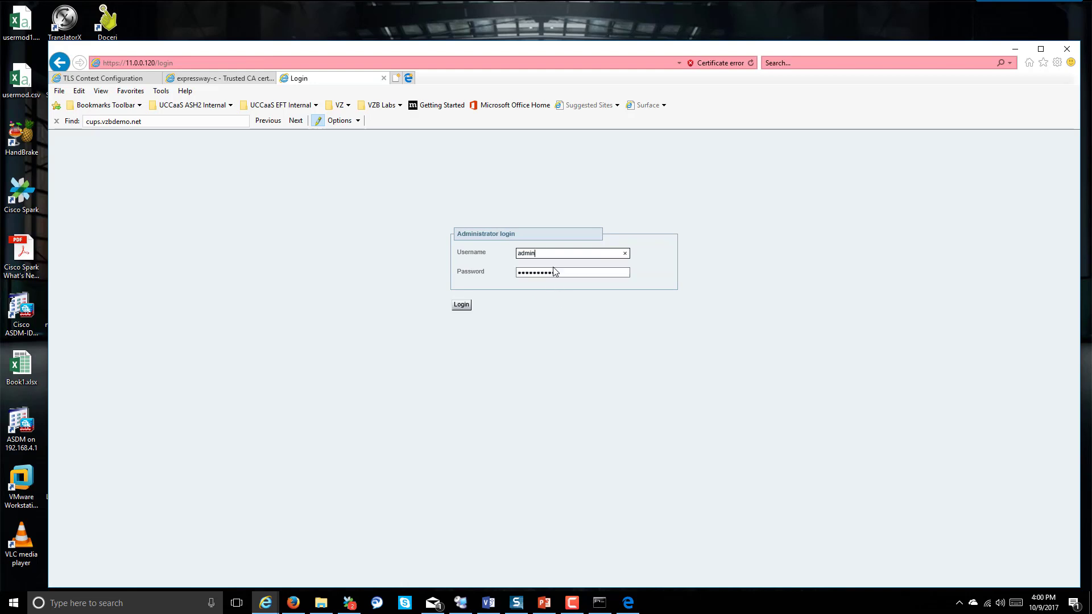
click(461, 306)
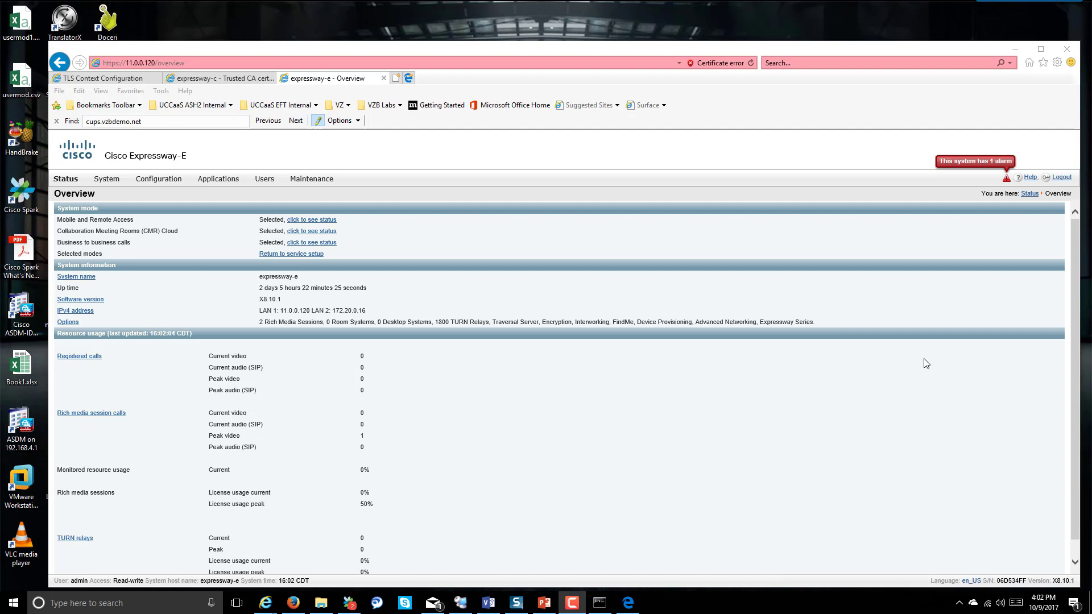
key(alt+Tab)
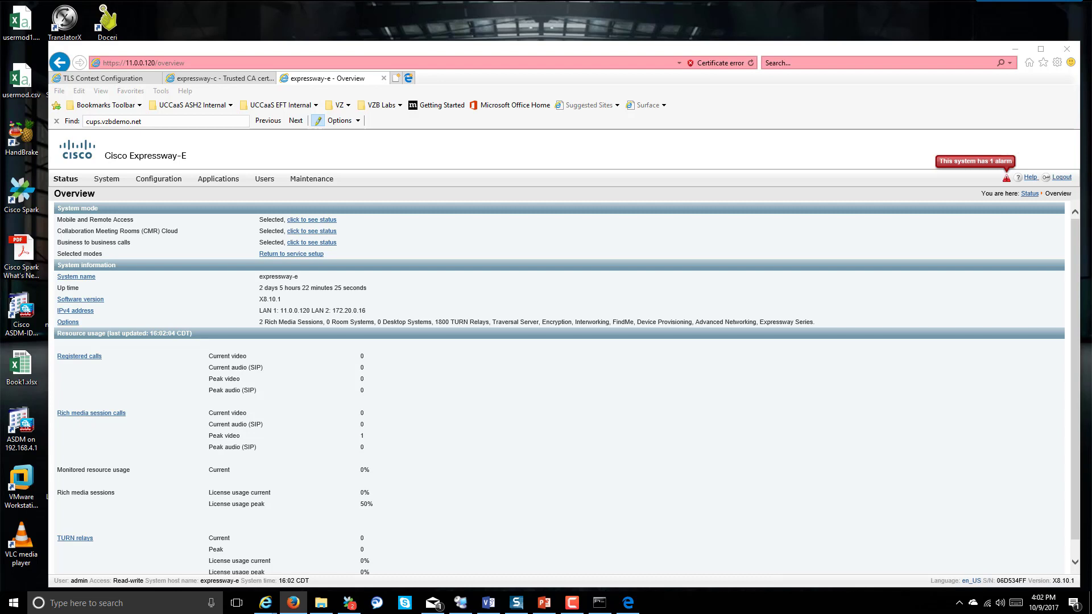
key(alt+Tab)
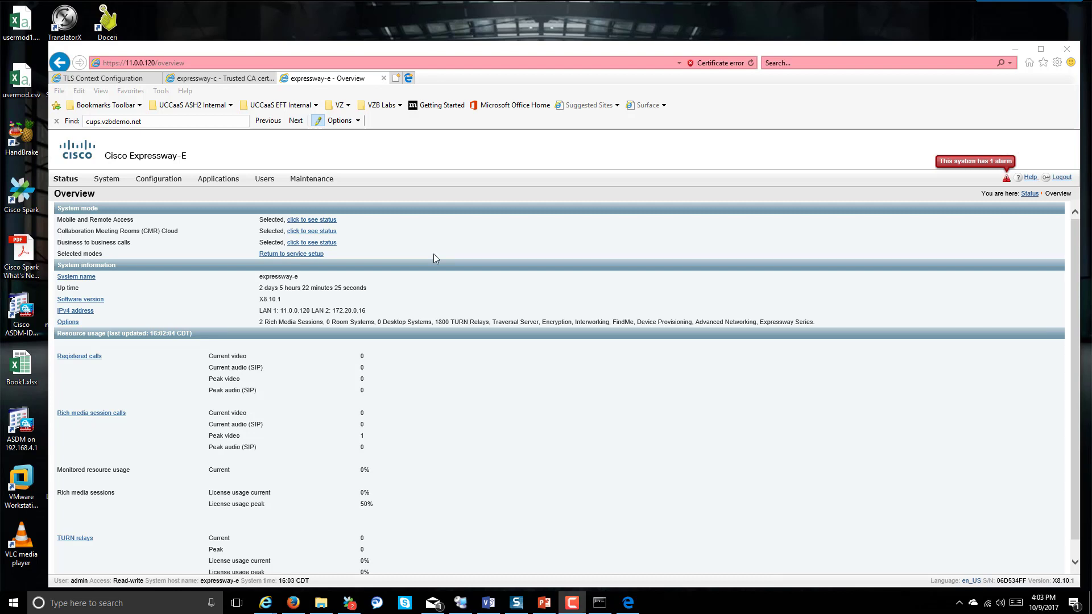
Open the zones list on Expressway-E, and open the CUPS neighbor zone from the zones list on Expressway-C.
mouse_move(148, 185)
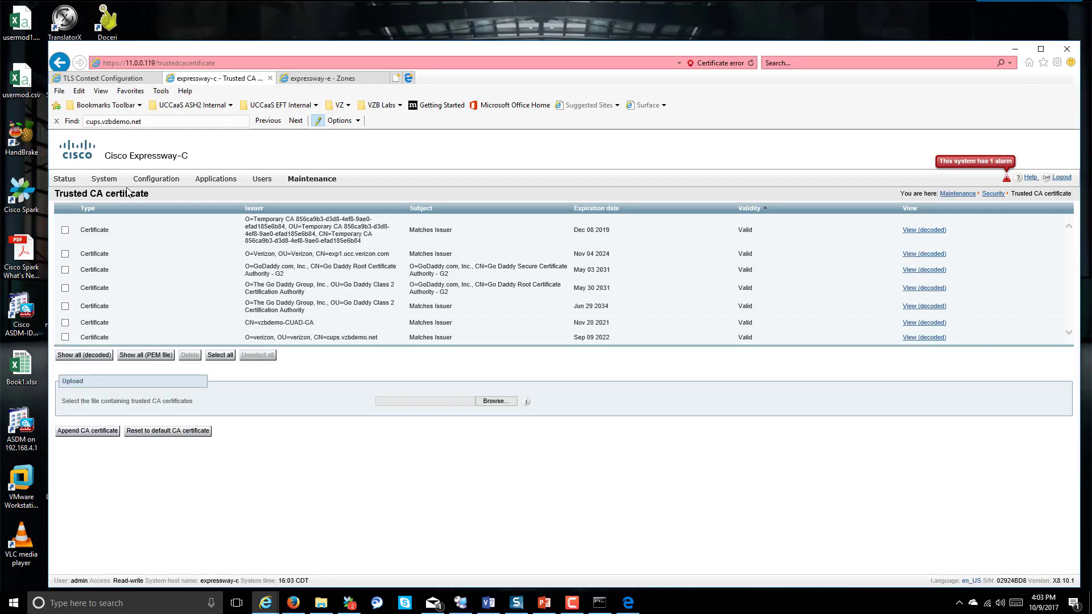
mouse_move(156, 178)
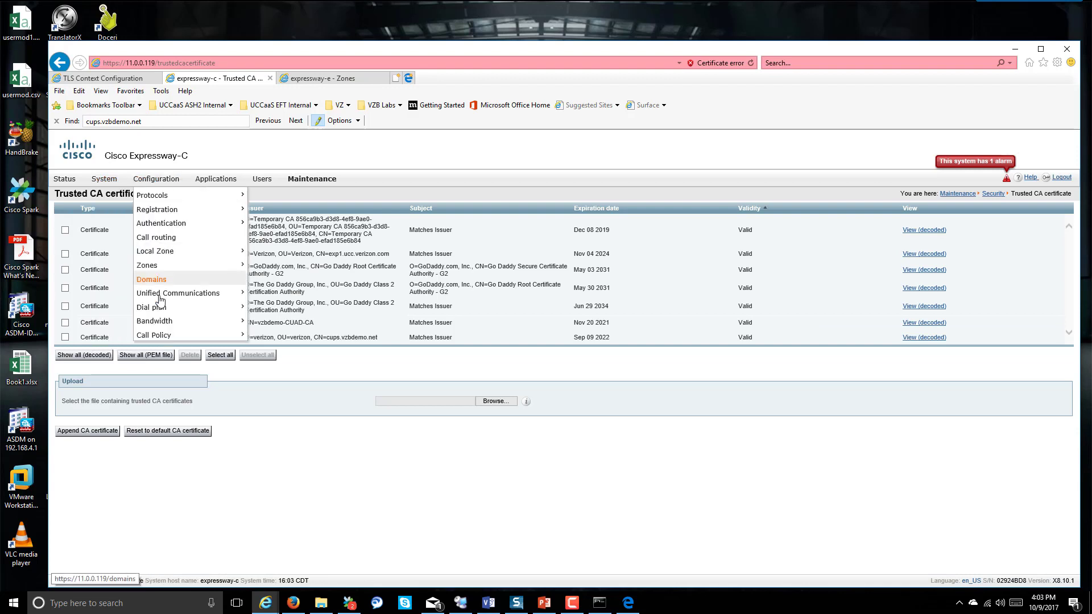
mouse_move(160, 307)
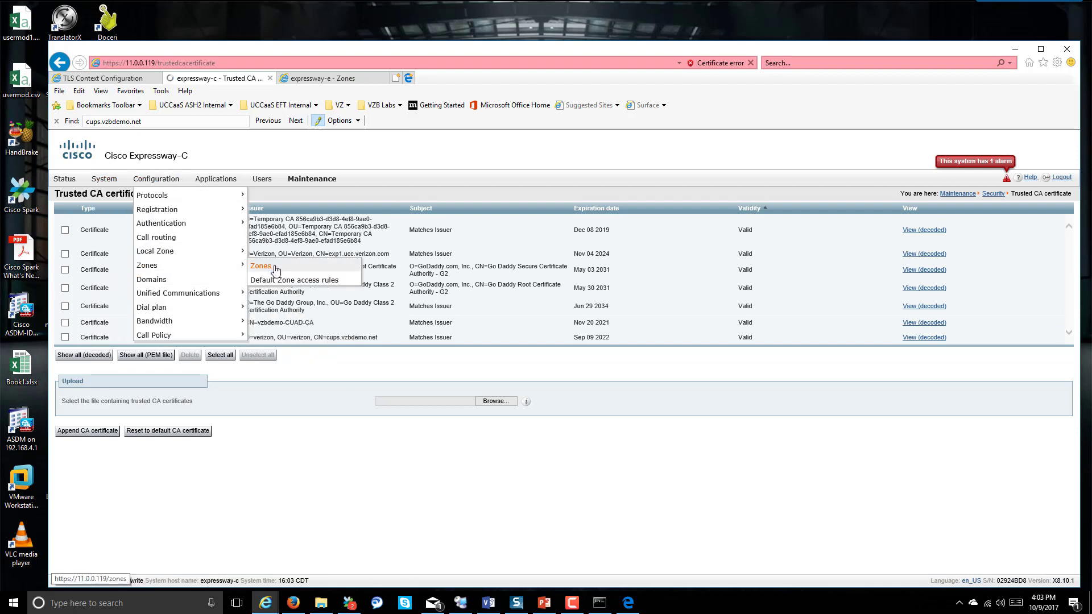
click(279, 280)
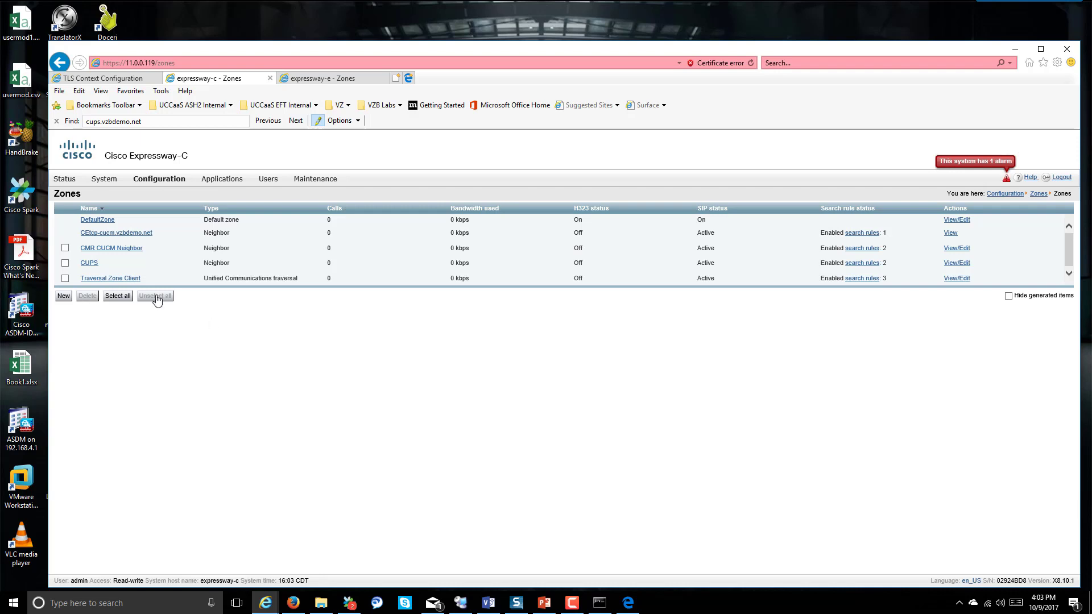
click(86, 264)
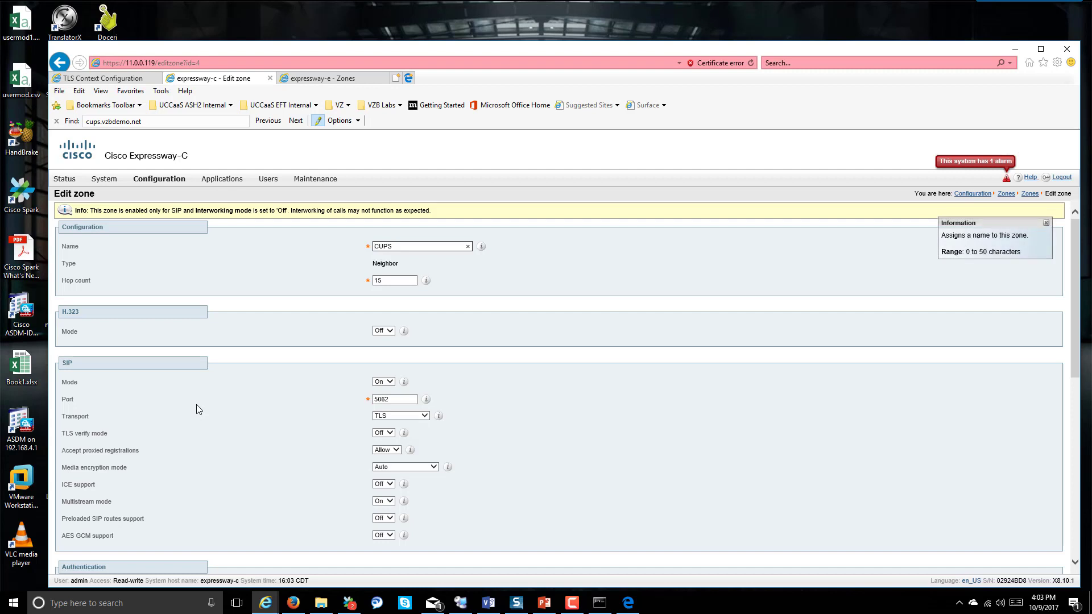
Examine the SIP settings of the CUPS zone, especially the port used toward the neighbor.
scroll(196, 404, down, 1)
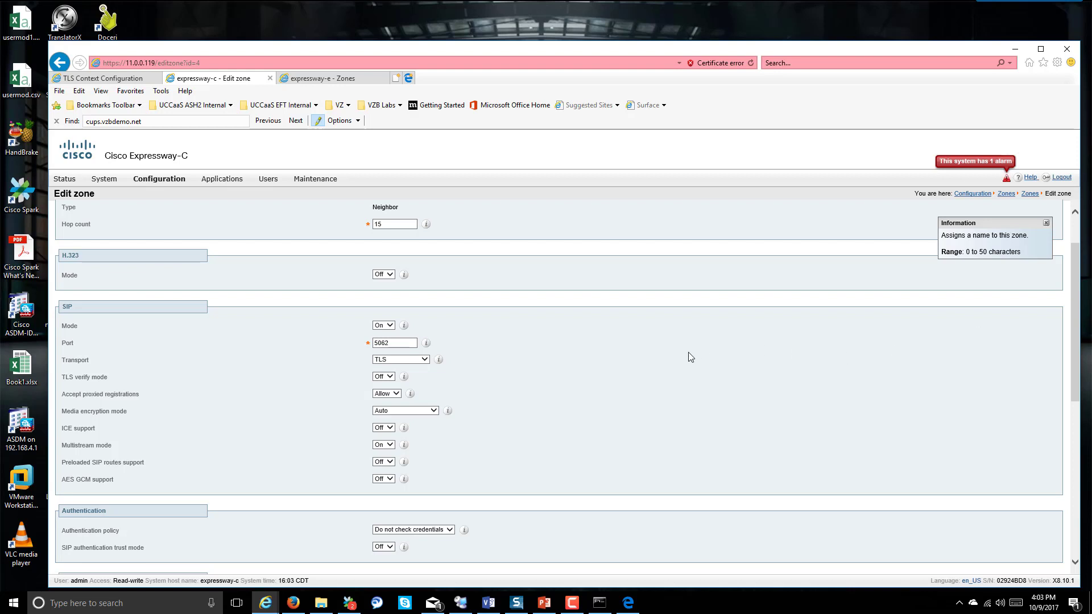
double_click(400, 341)
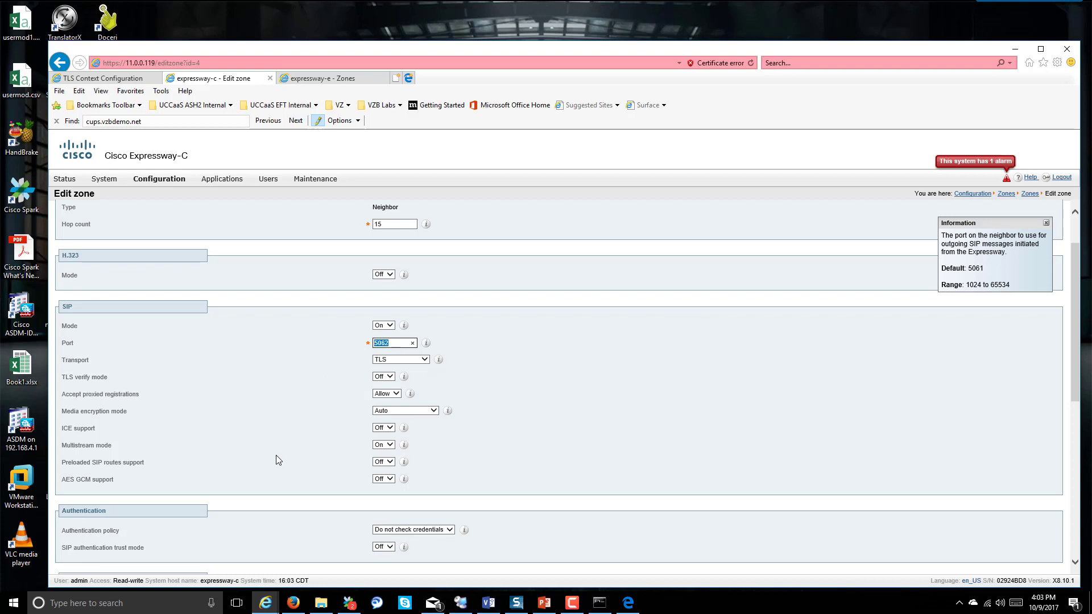
scroll(278, 453, down, 1)
scroll(278, 453, up, 1)
click(397, 344)
drag(397, 344, 355, 345)
scroll(482, 438, down, 3)
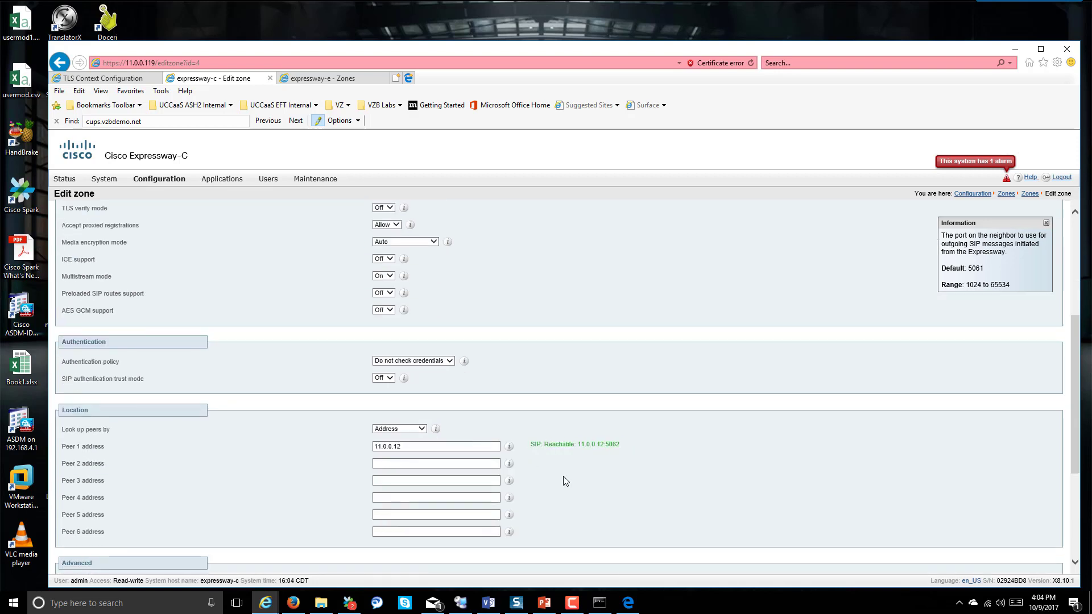
scroll(554, 479, up, 2)
double_click(384, 287)
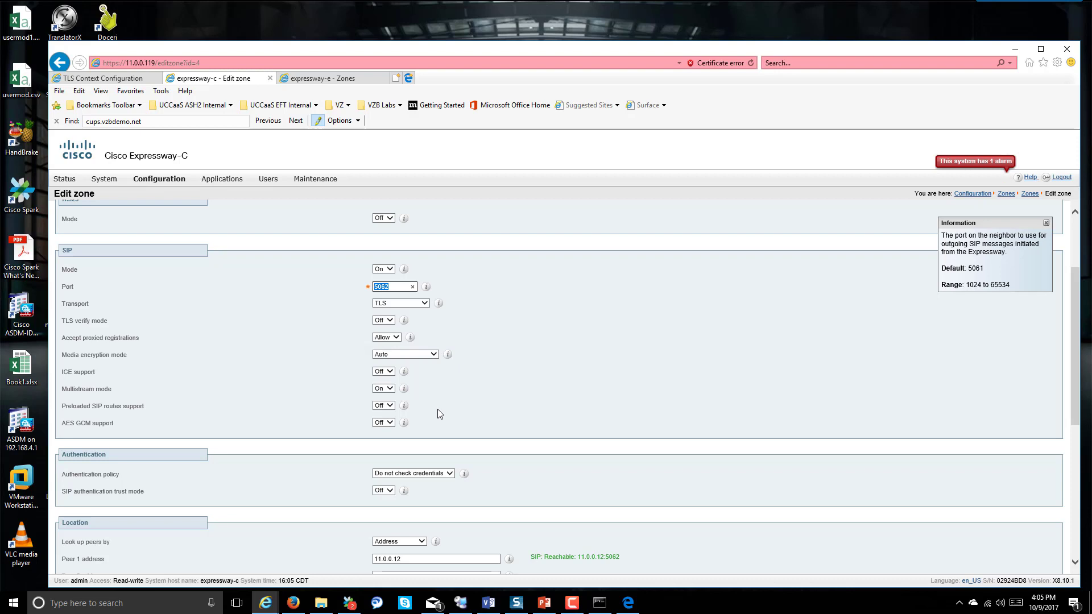
Check the peer 1 address, zone profile and status state of the CUPS zone.
scroll(438, 409, down, 3)
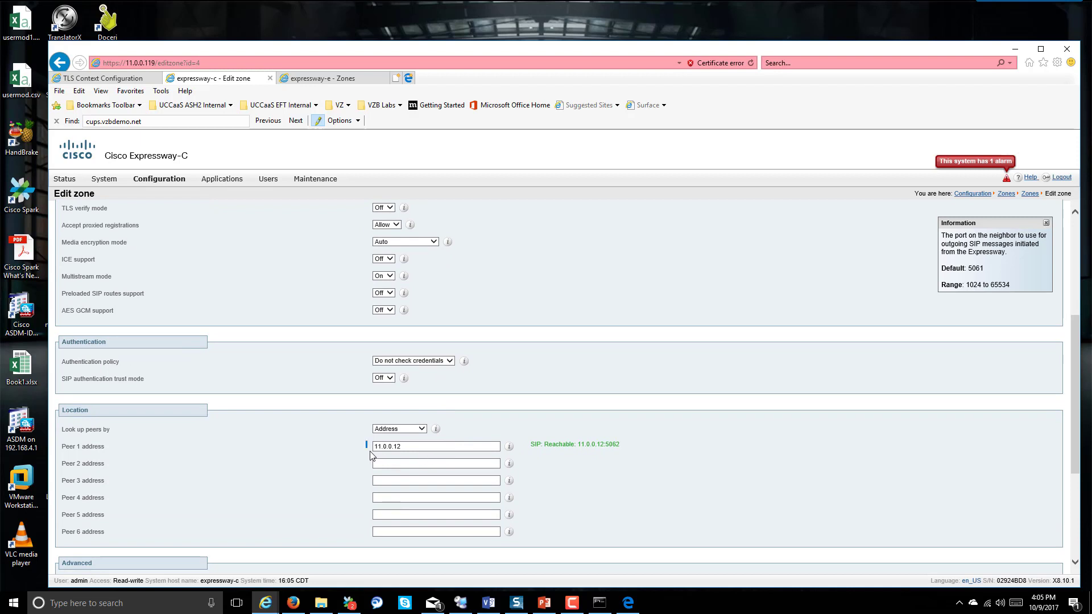
click(398, 446)
double_click(398, 447)
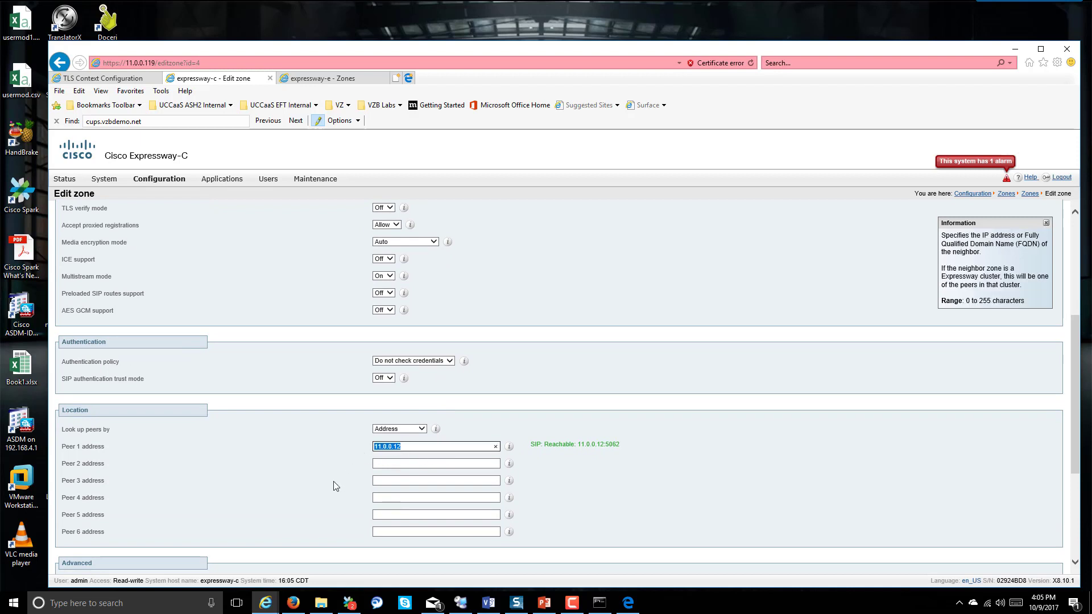
scroll(327, 481, down, 3)
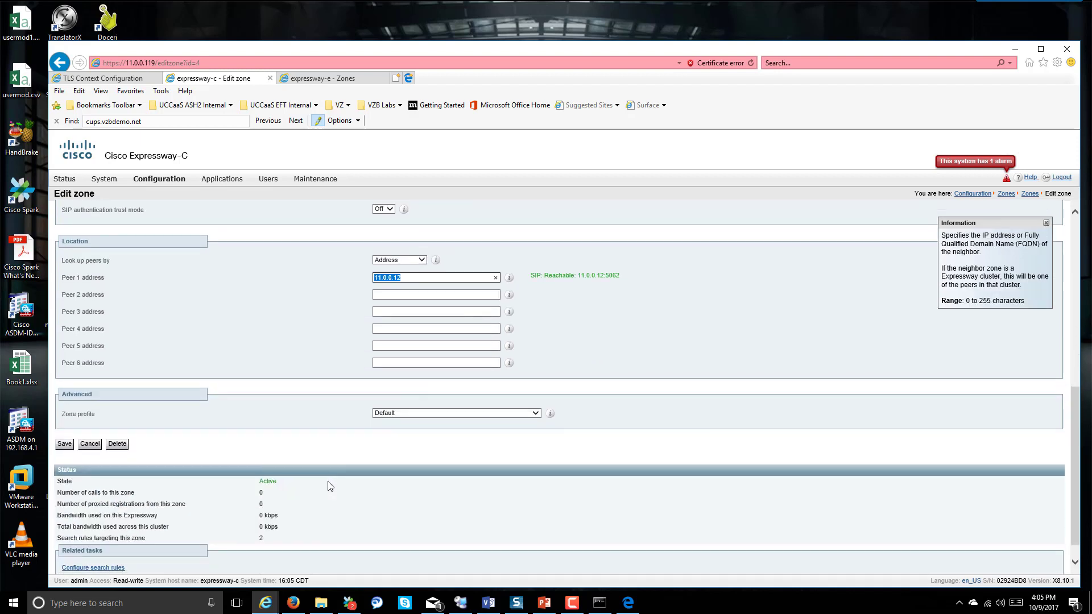
double_click(264, 482)
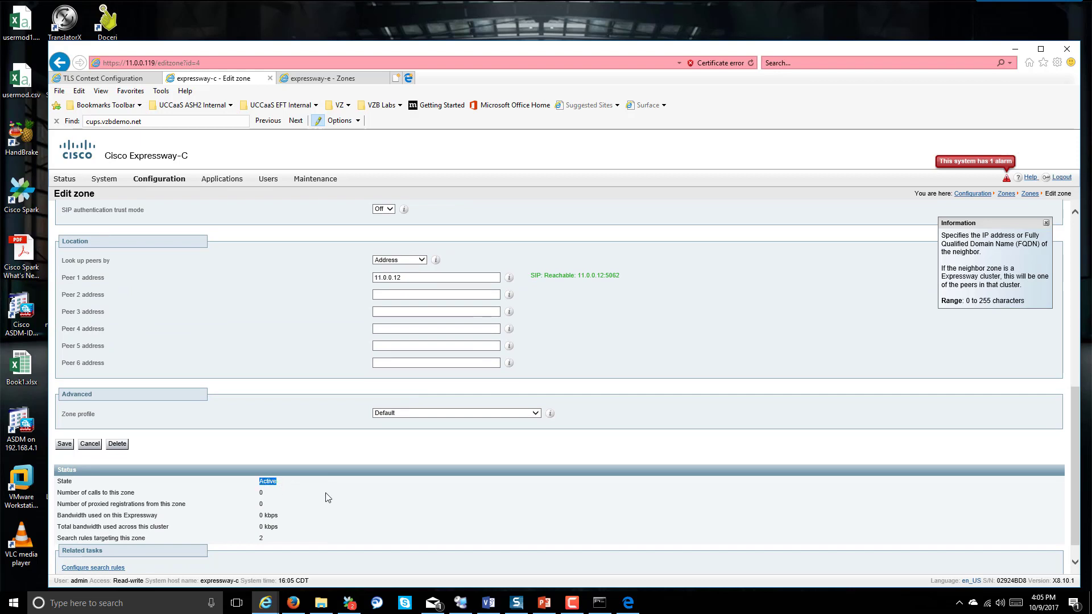
scroll(325, 496, down, 1)
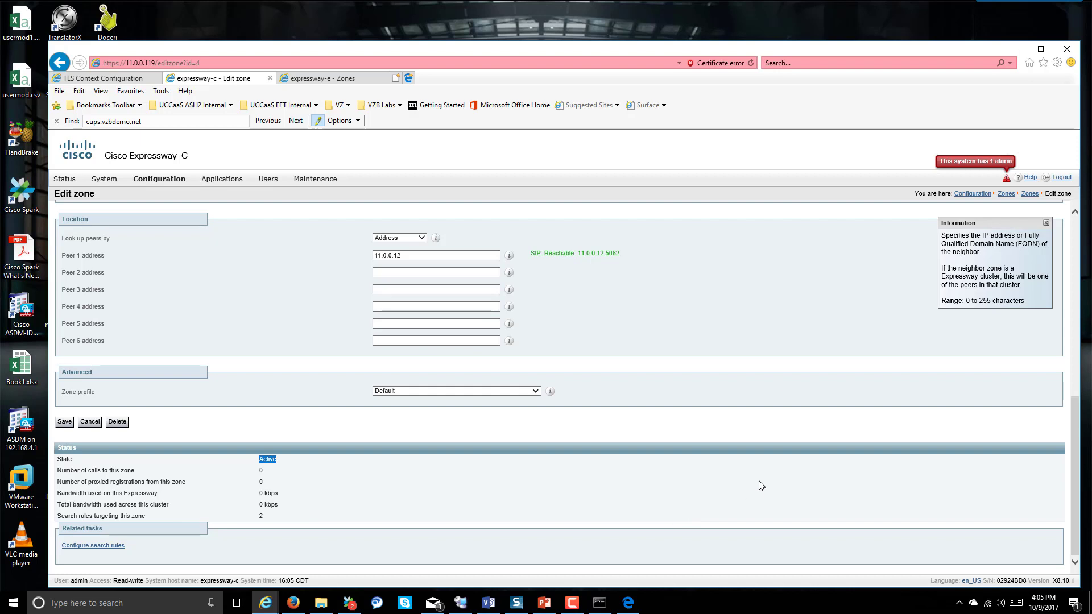
Open the MSO365OutBound rule from the dial plan search rules on Expressway-C.
scroll(759, 479, up, 10)
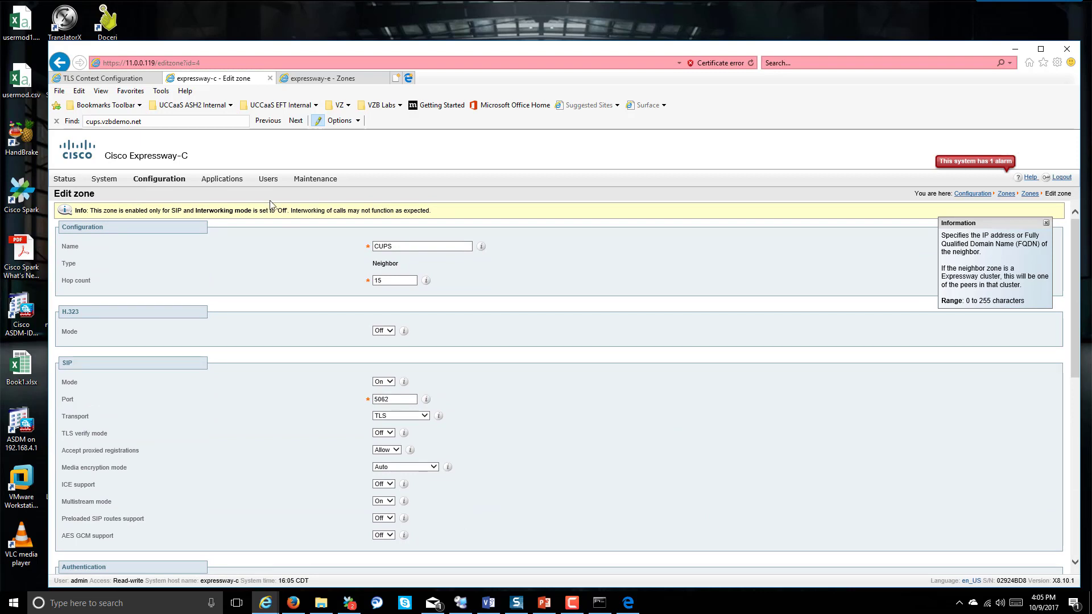
mouse_move(158, 177)
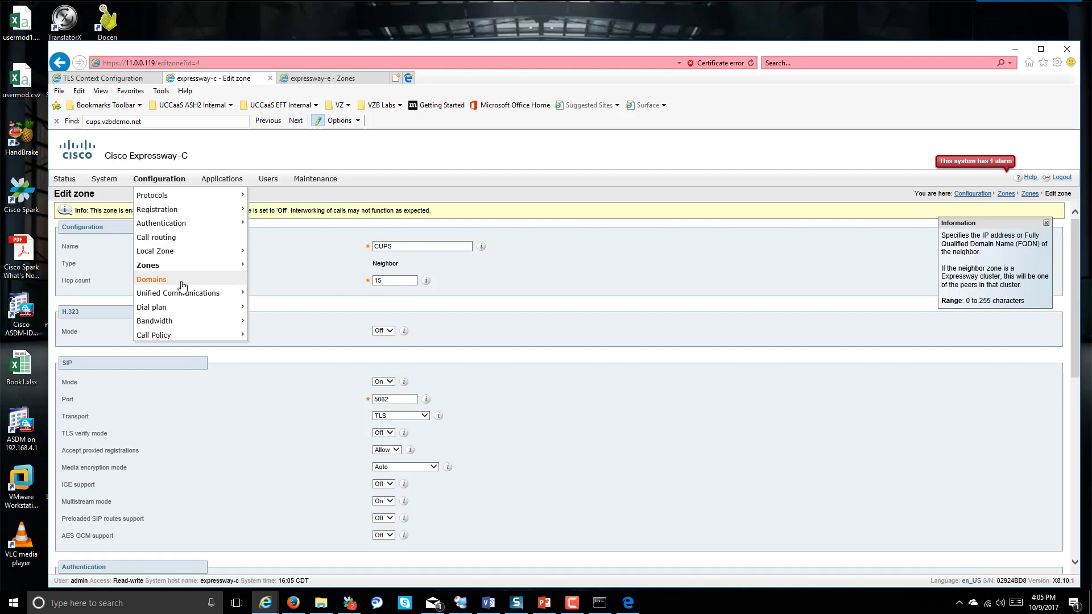
mouse_move(180, 299)
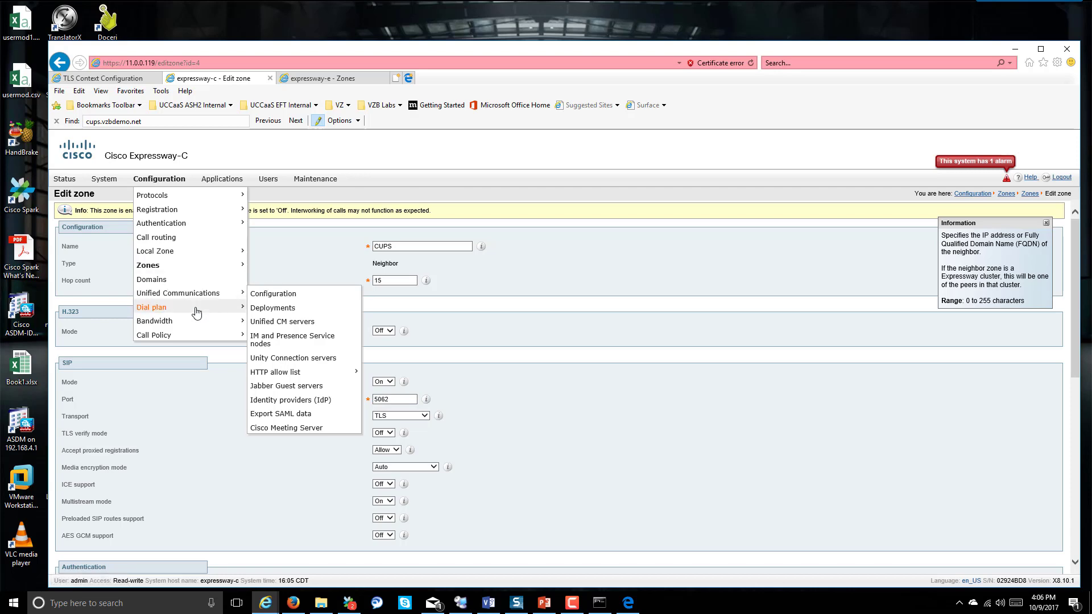
click(305, 341)
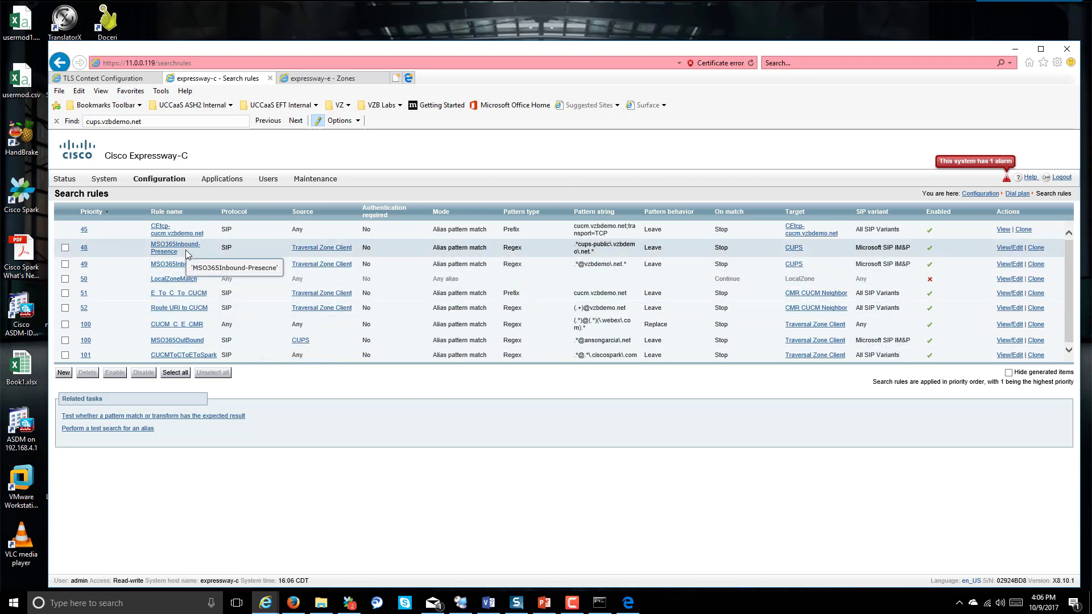
click(181, 341)
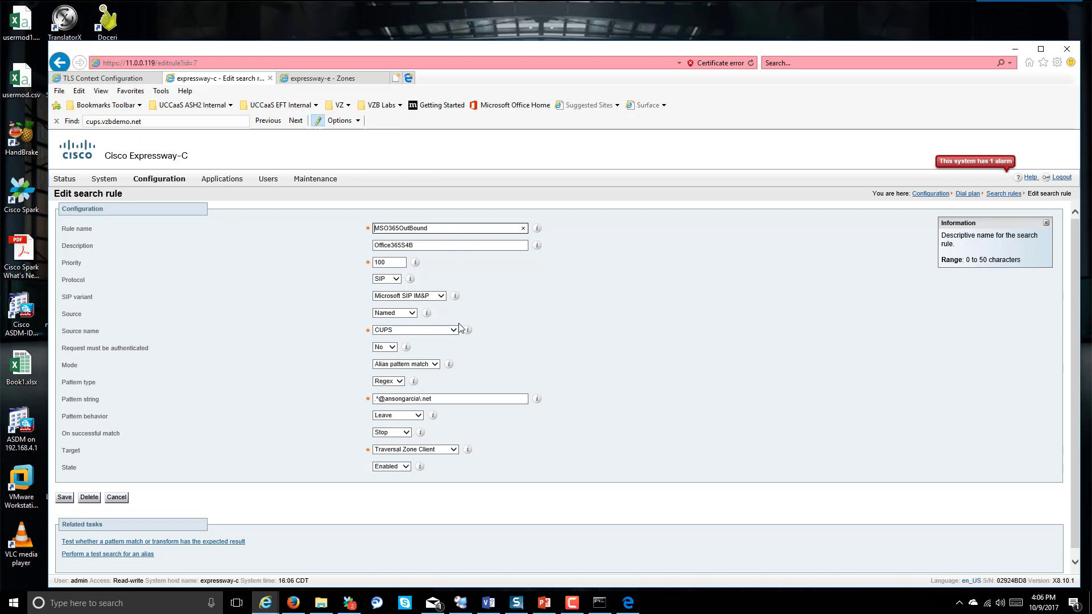
Check the available SIP variants and the pattern string of the MSO365OutBound search rule on Expressway-C.
click(441, 297)
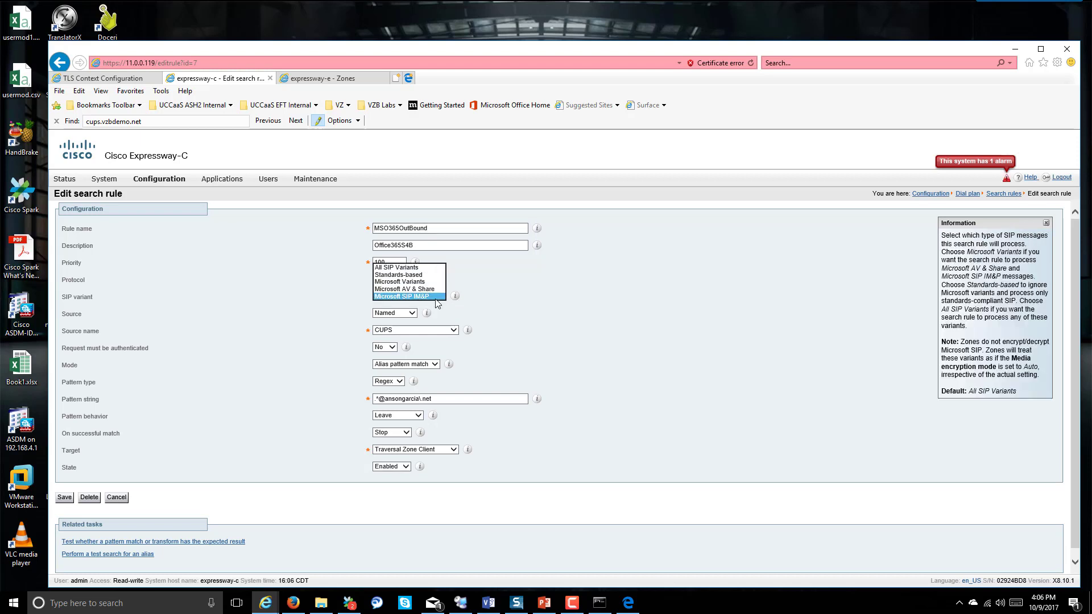
click(485, 303)
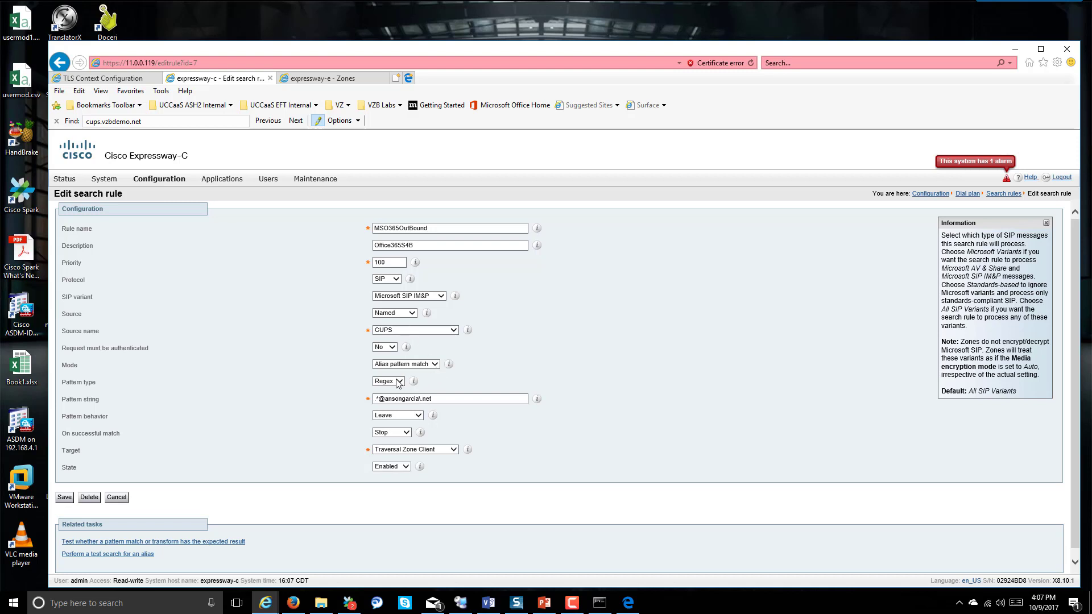
drag(441, 402, 346, 415)
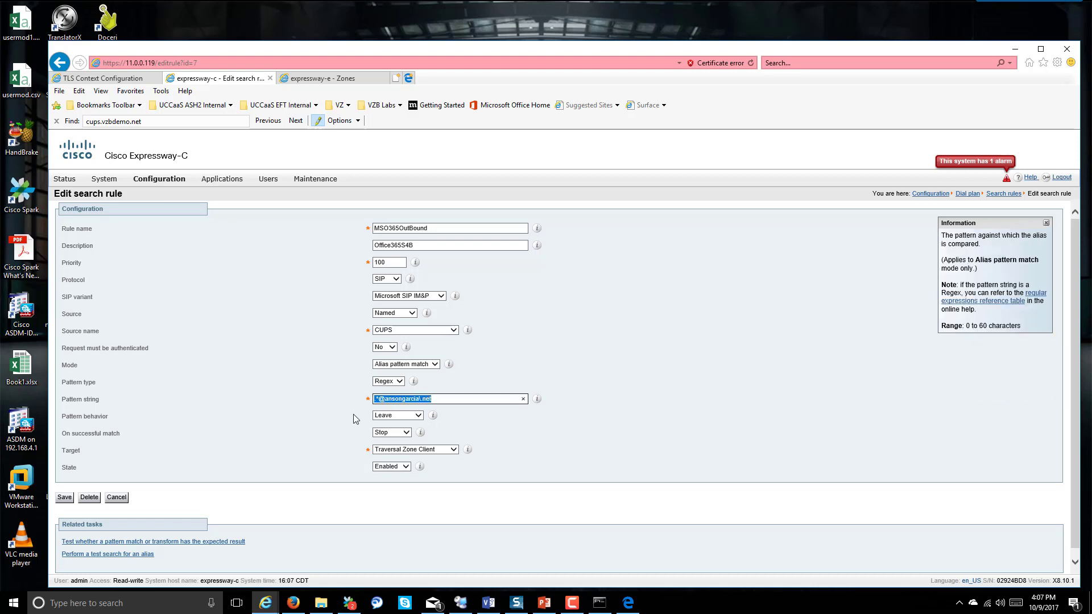
click(386, 400)
double_click(389, 400)
click(397, 400)
double_click(395, 399)
drag(446, 399, 377, 399)
click(360, 412)
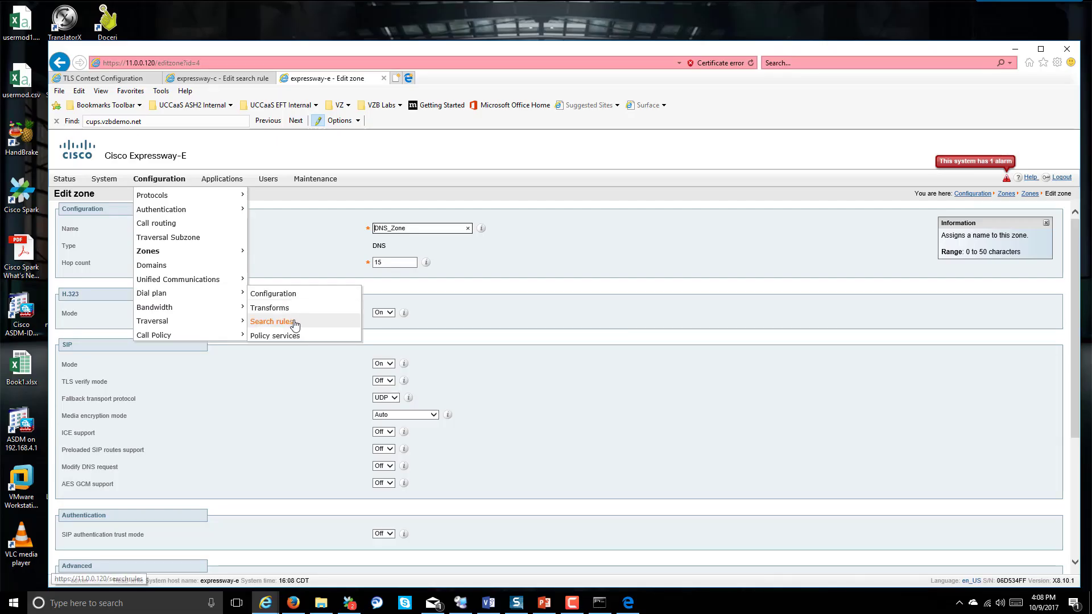
Open the Office365OutBound search rule on Expressway-E and check its pattern string.
click(295, 323)
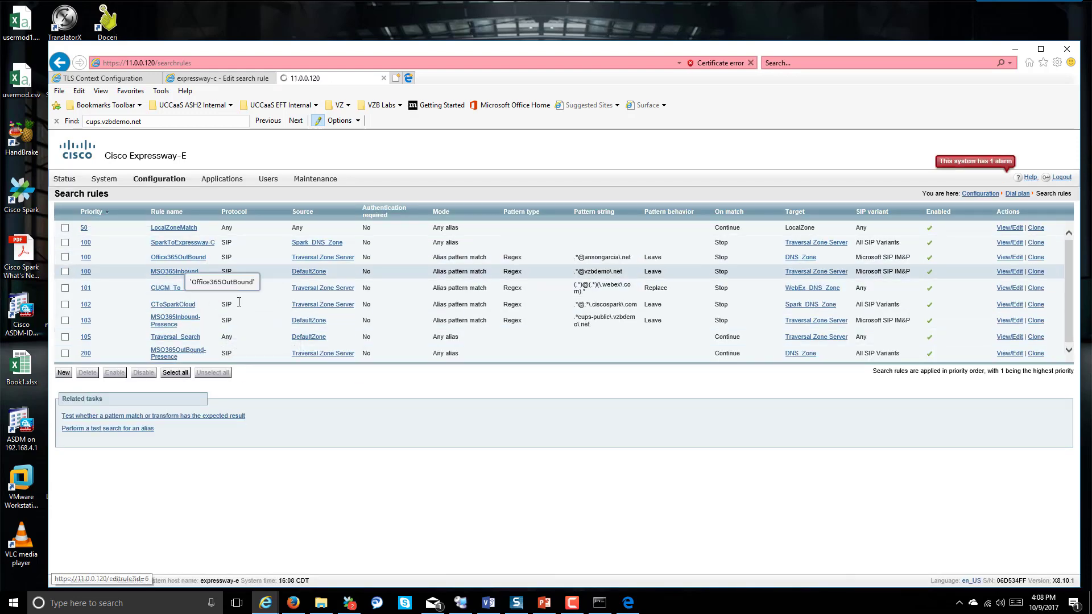
click(178, 257)
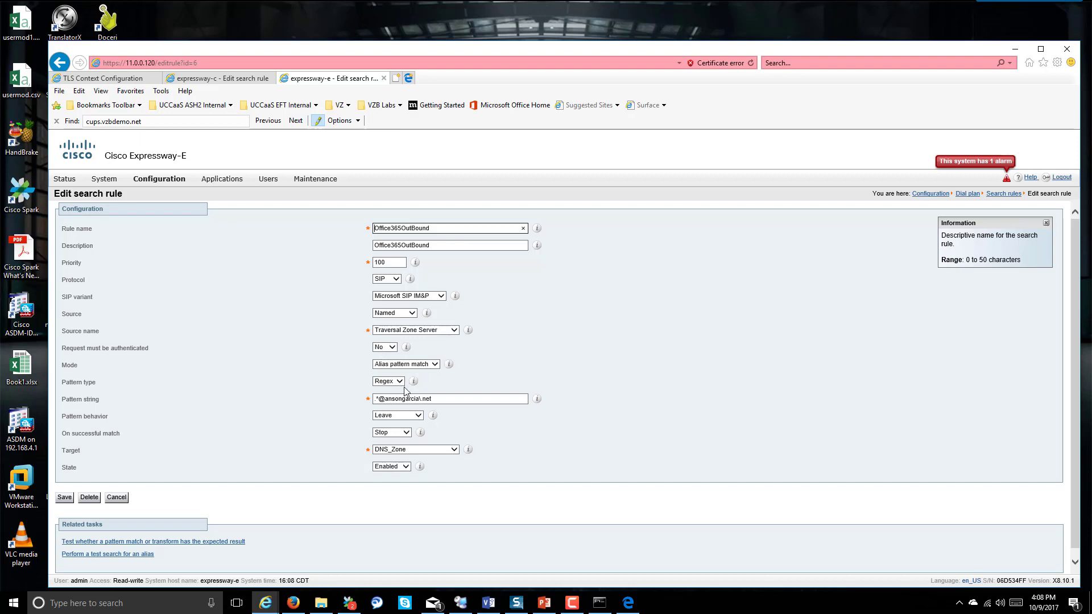
drag(453, 398, 190, 473)
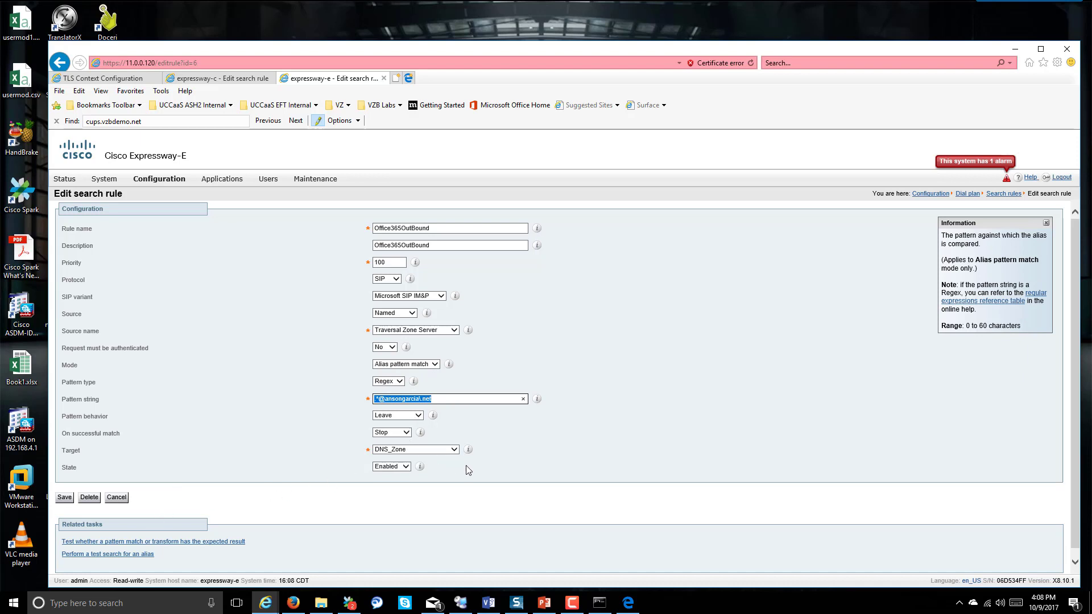
click(600, 347)
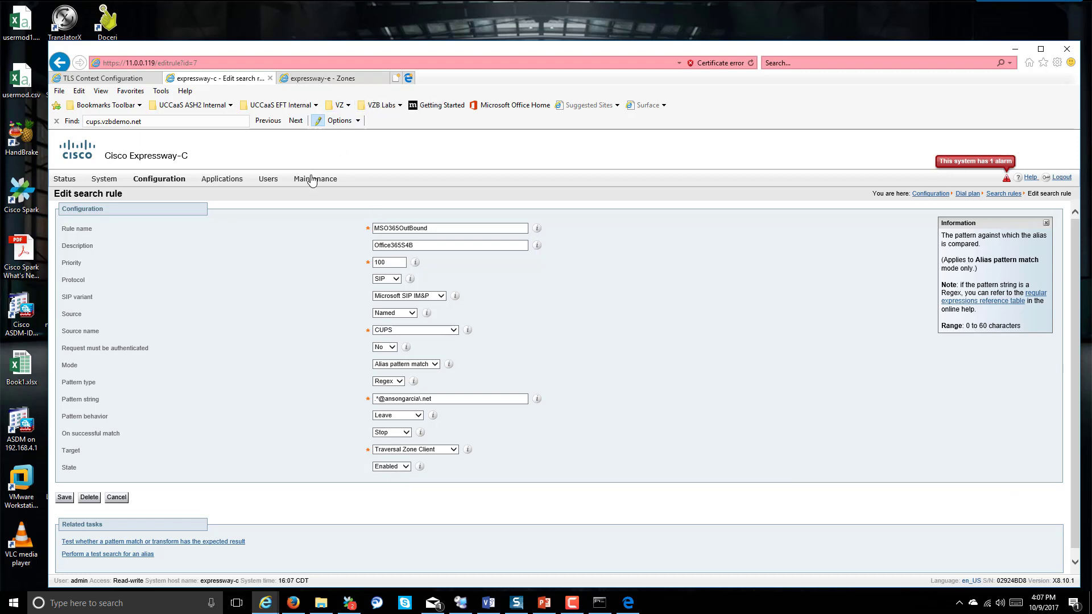
Open DNS_Zone from the zones list on Expressway-E and review its SIP, authentication and advanced settings.
click(331, 84)
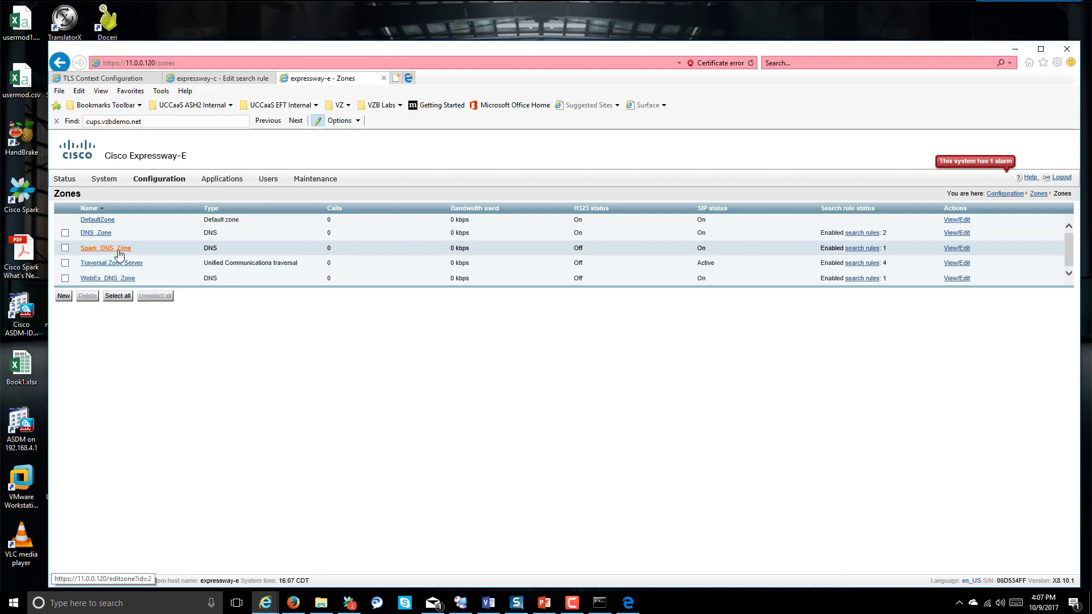
click(96, 233)
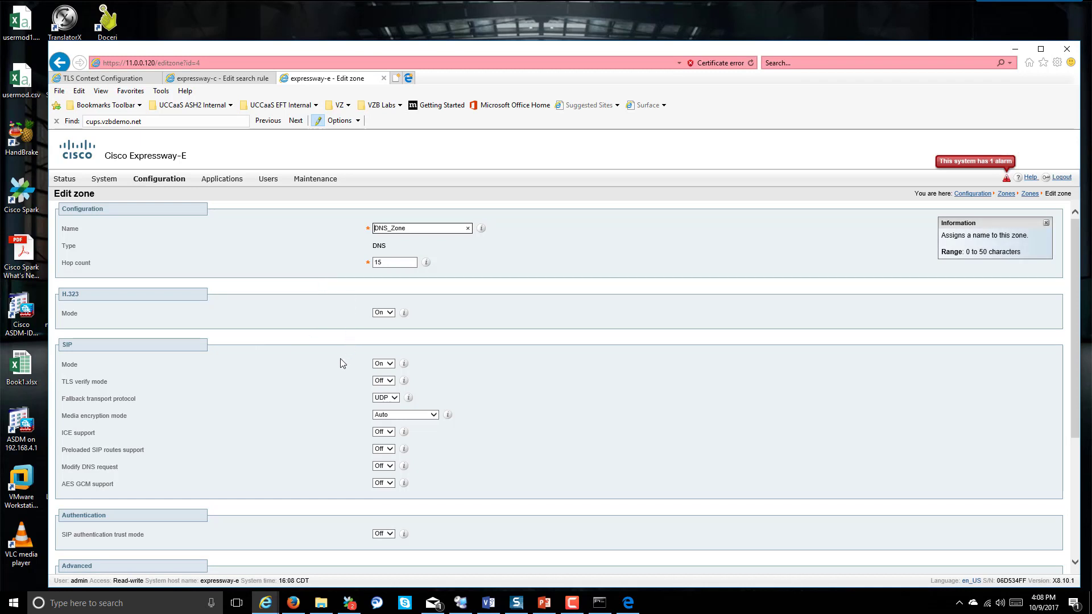
scroll(341, 363, down, 2)
scroll(342, 363, down, 5)
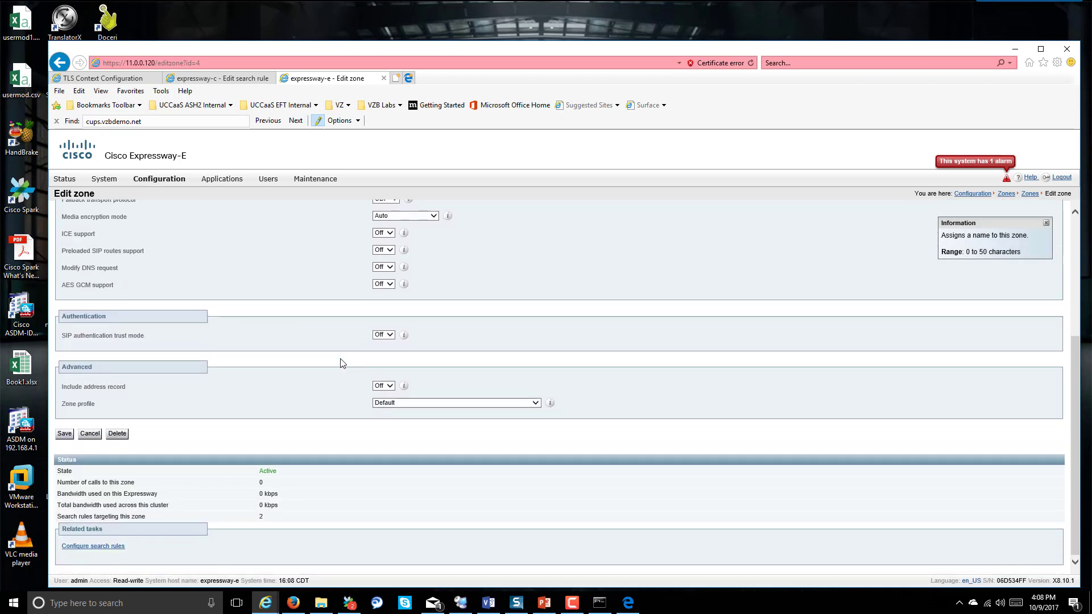
scroll(341, 362, up, 6)
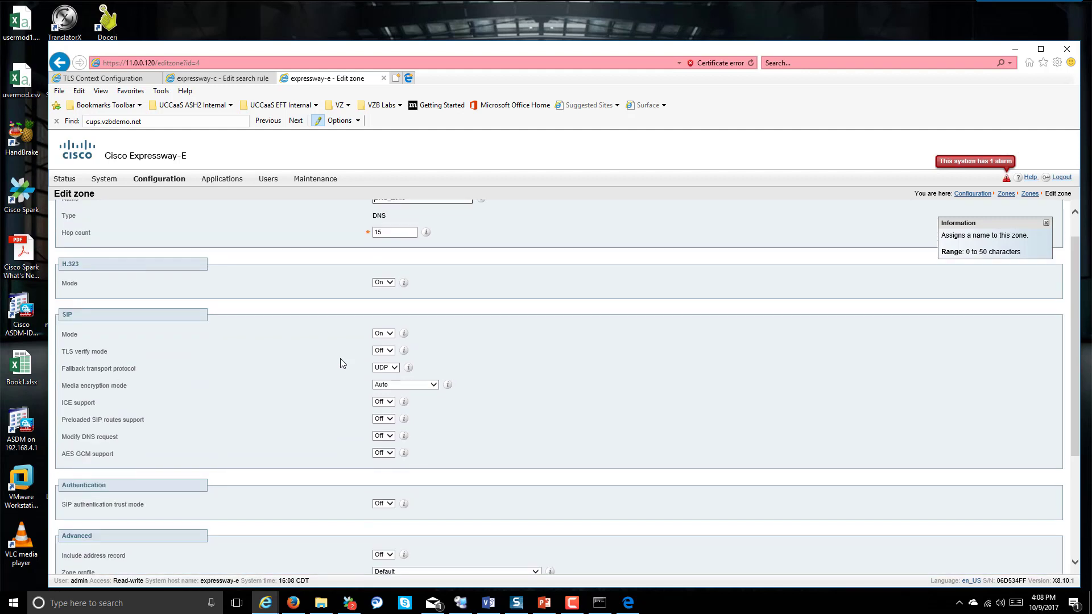
scroll(341, 362, up, 1)
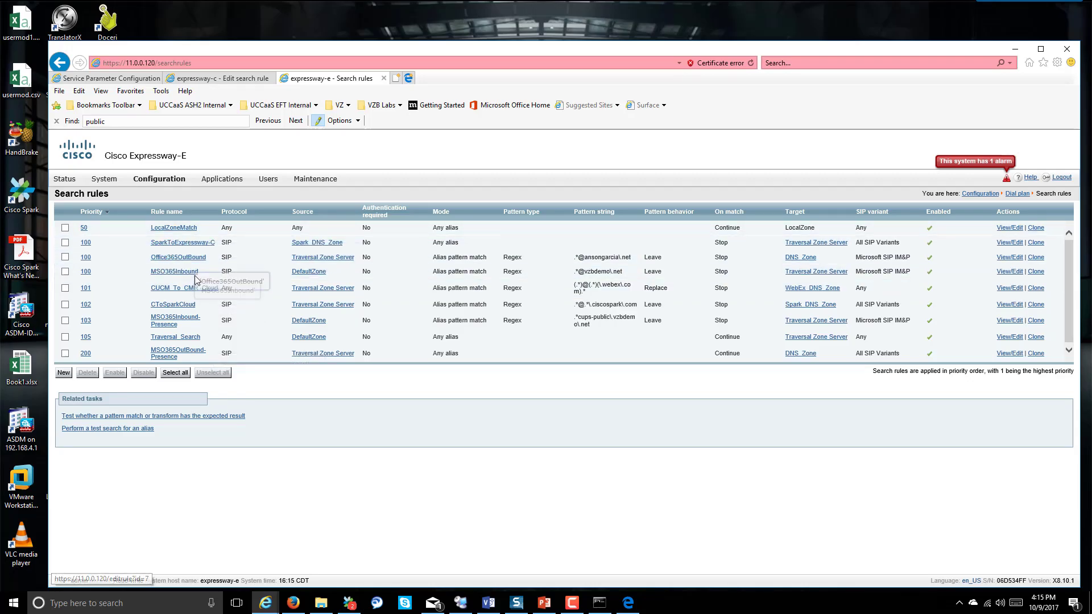
Open the MSO365Inbound search rule on Expressway-E and check its pattern string.
click(192, 272)
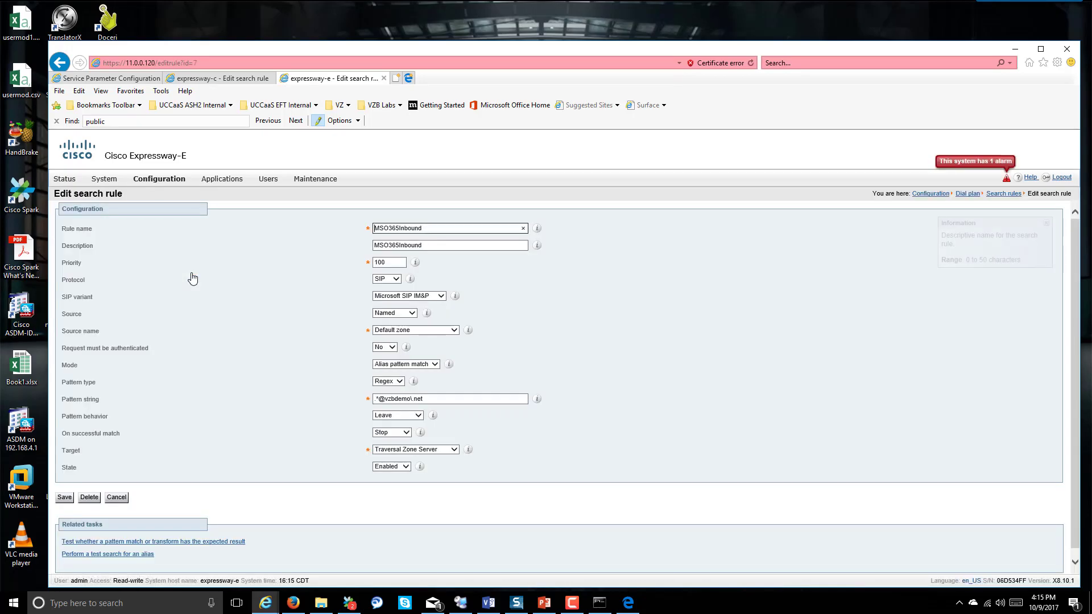
drag(437, 401, 329, 397)
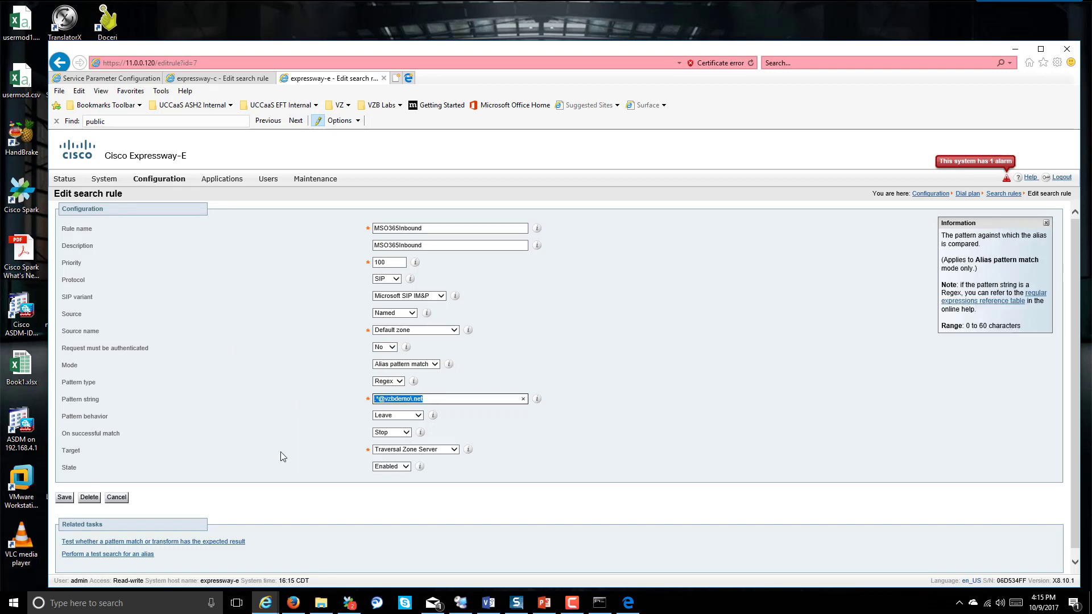
click(404, 420)
drag(439, 400, 370, 403)
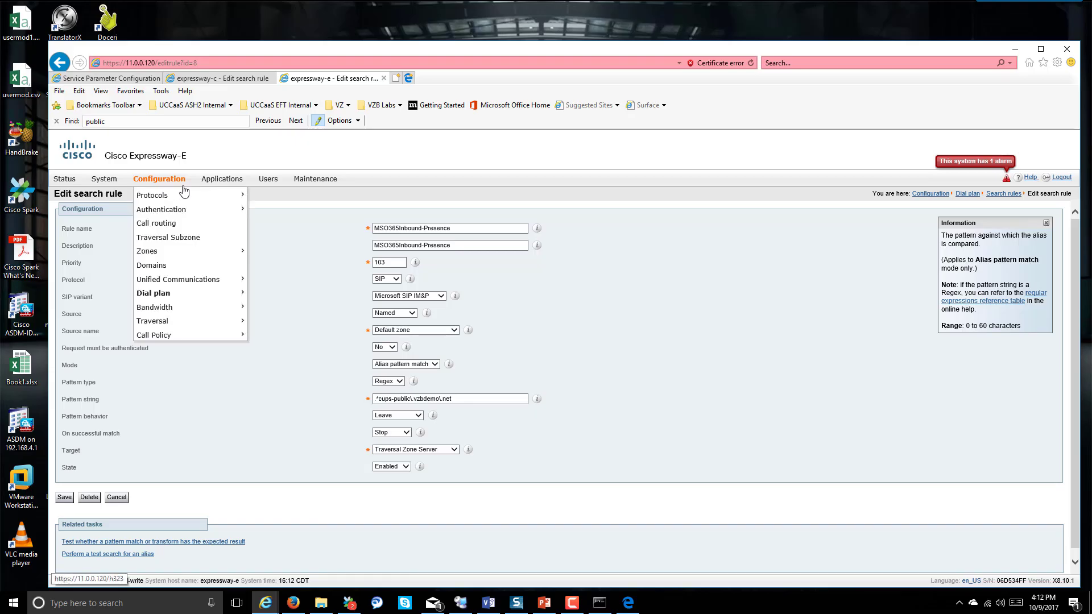
Switch to Expressway-C, open its MSO365Inbound search rule and check the pattern string.
click(231, 83)
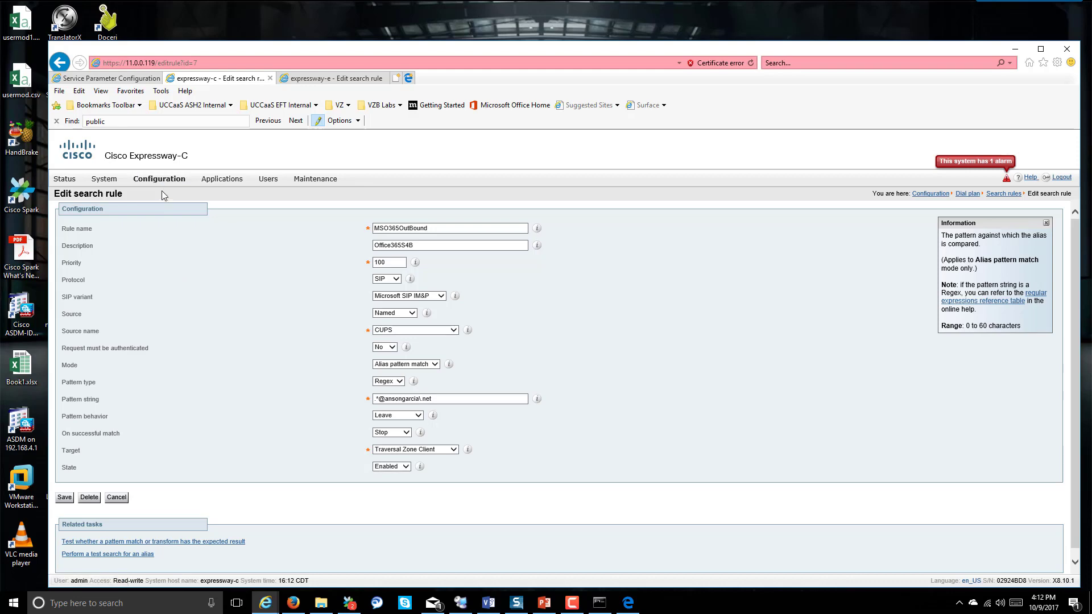
mouse_move(160, 181)
mouse_move(162, 316)
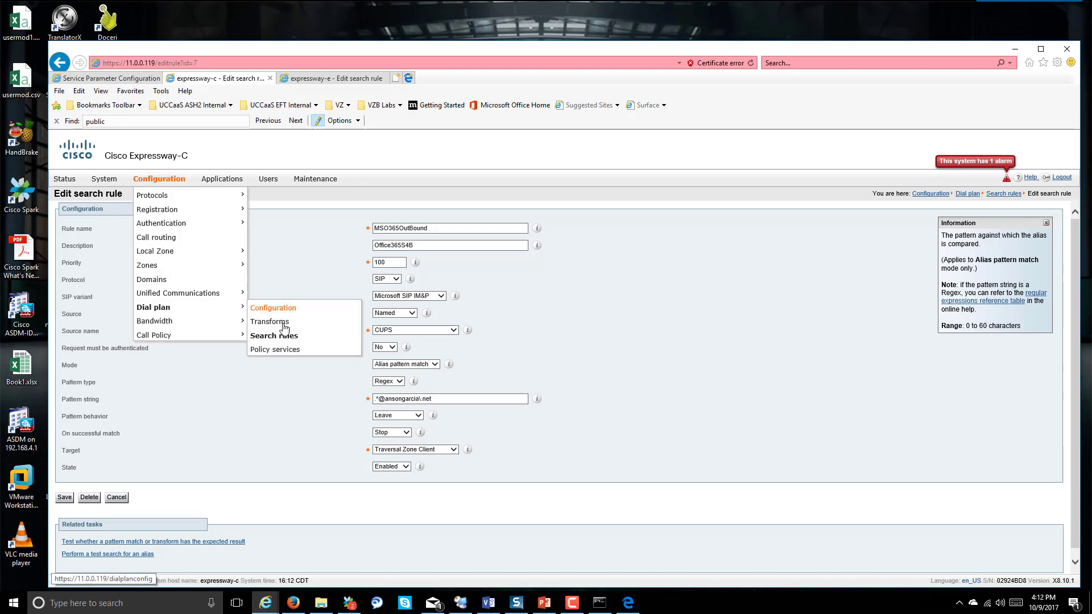
click(285, 336)
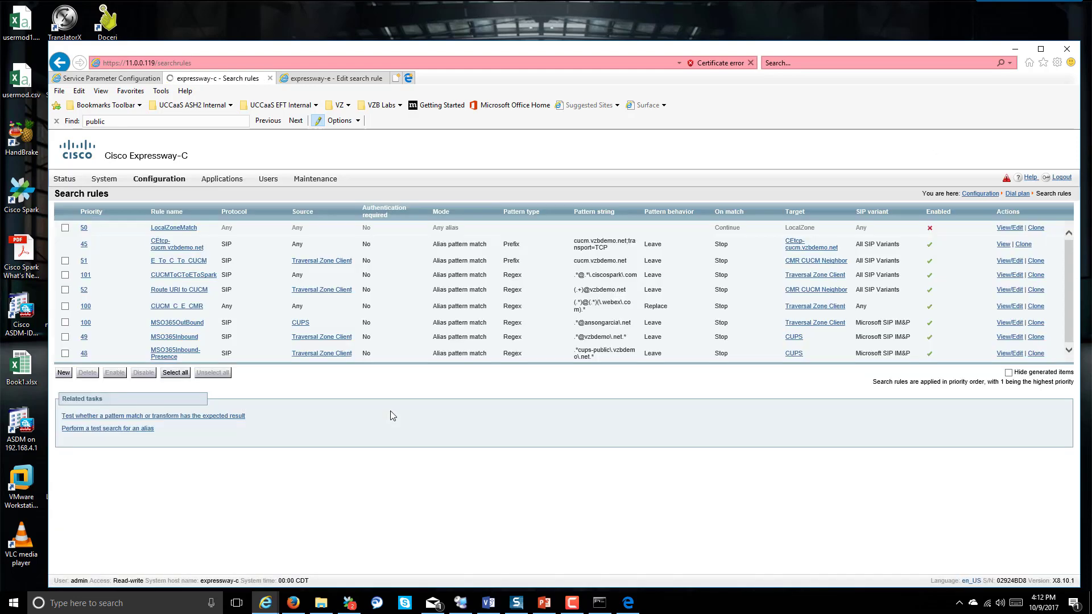
click(180, 264)
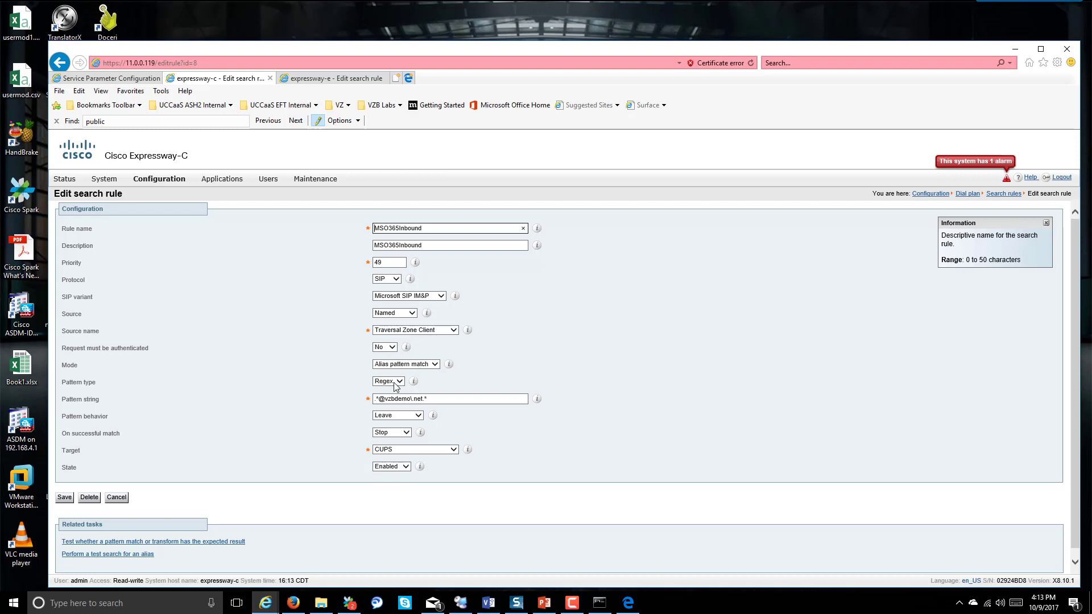
drag(440, 401, 373, 400)
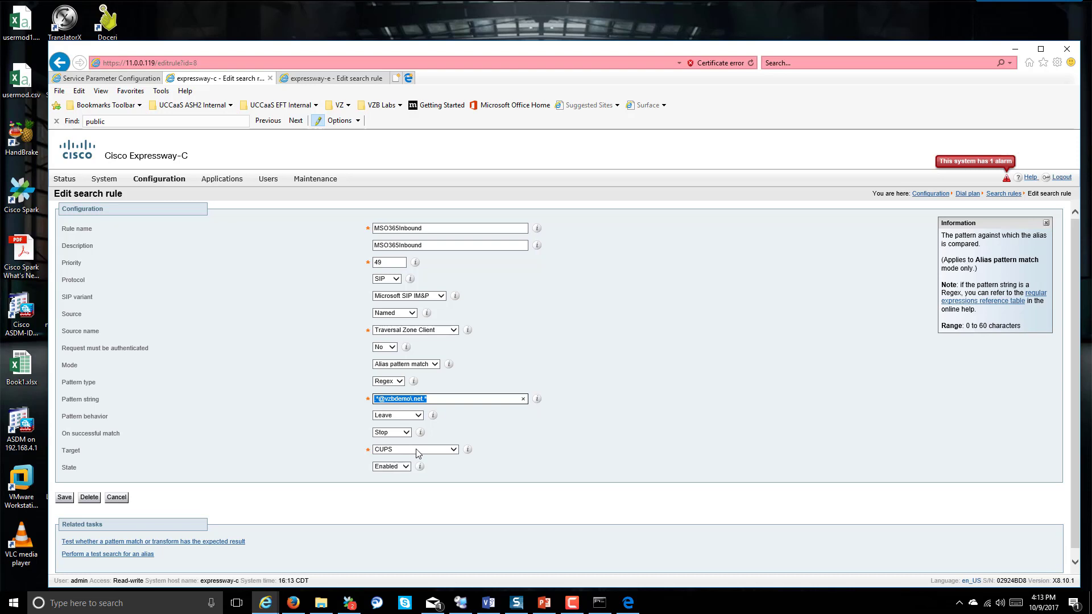
click(328, 428)
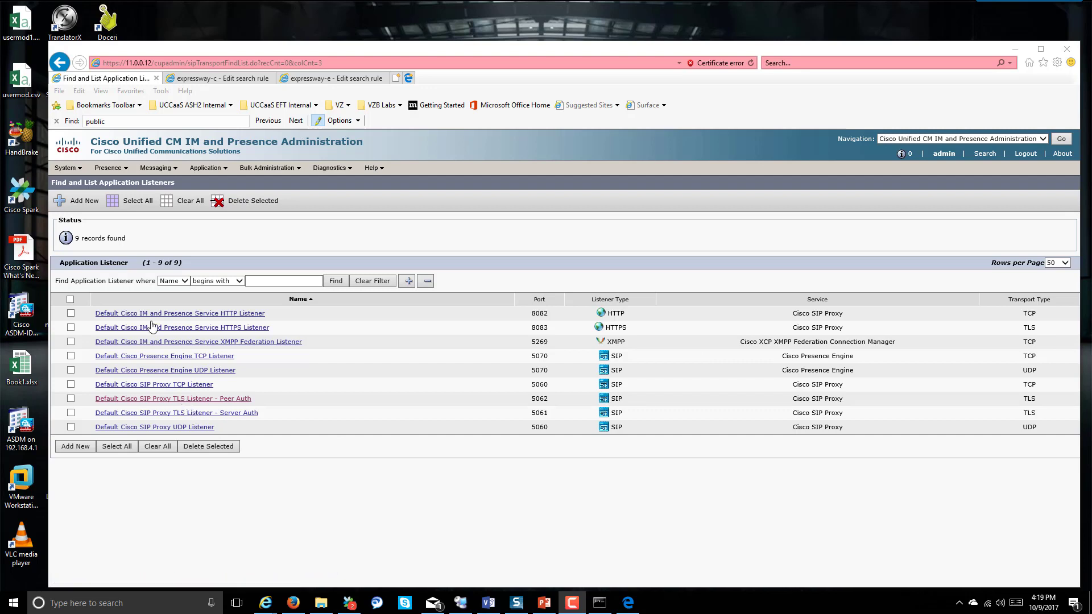
List the application listeners in IM and Presence Administration and check the port of the Default Cisco SIP Proxy TLS Listener - Peer Auth.
mouse_move(79, 169)
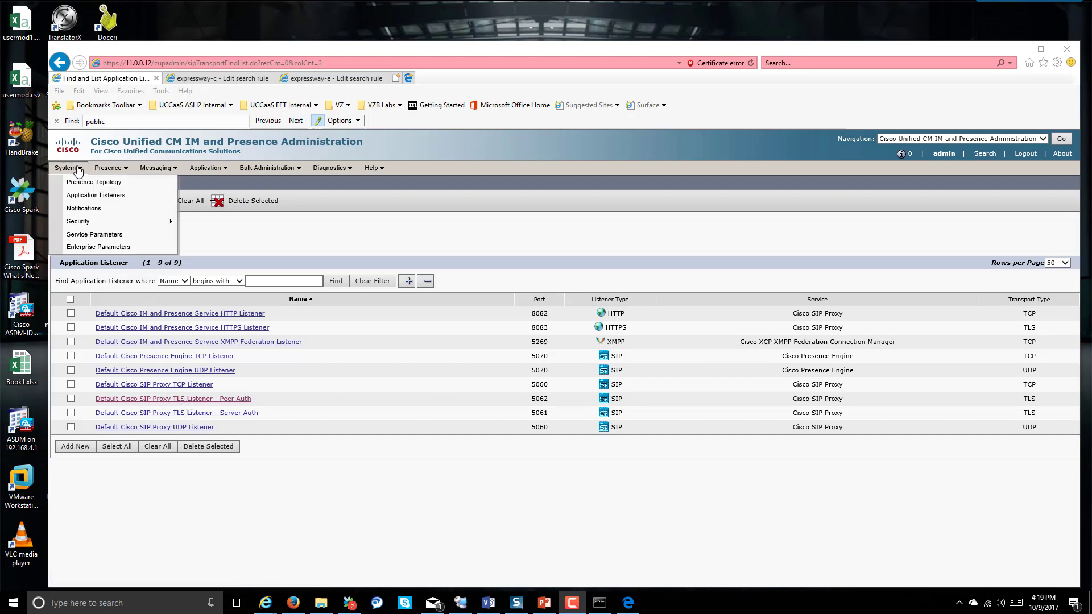
click(88, 201)
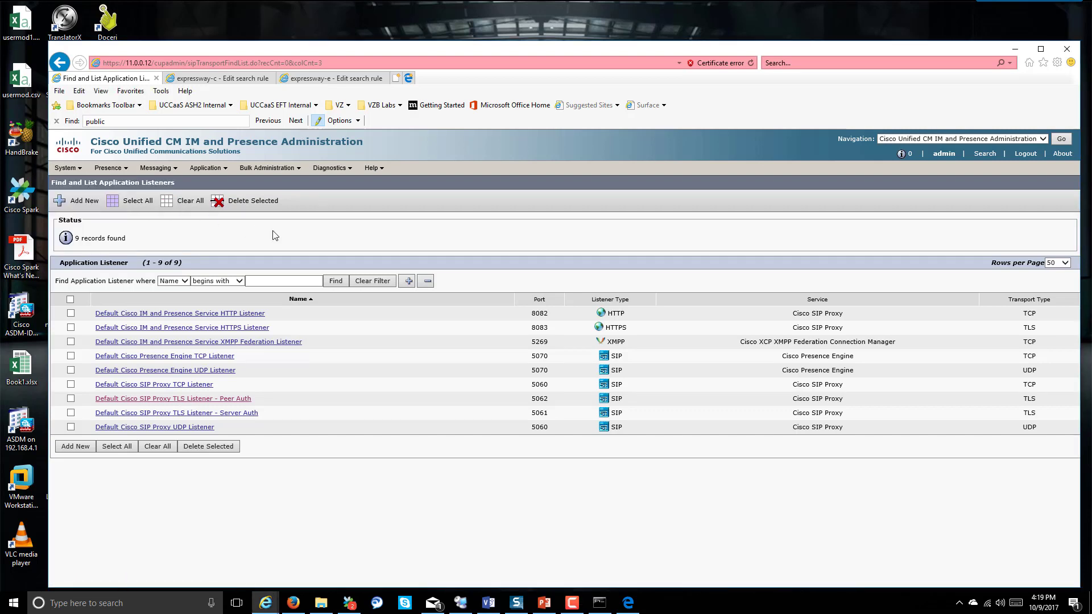
drag(531, 399, 630, 403)
drag(555, 405, 97, 403)
click(373, 440)
drag(227, 402, 95, 402)
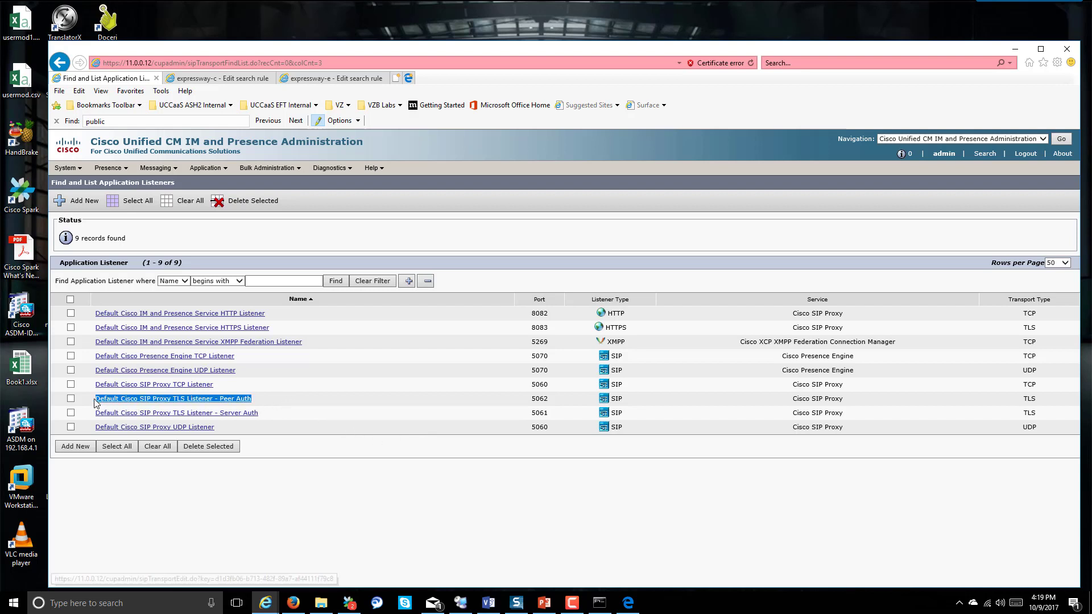
click(288, 401)
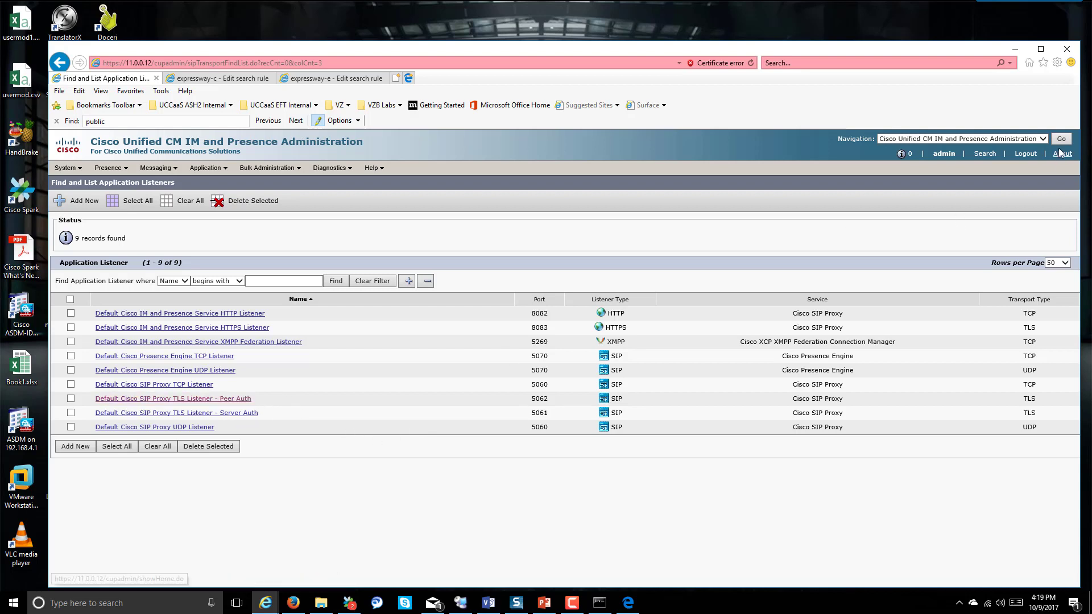
Open the presence domains list in IM and Presence Administration and check the system managed domain.
click(155, 168)
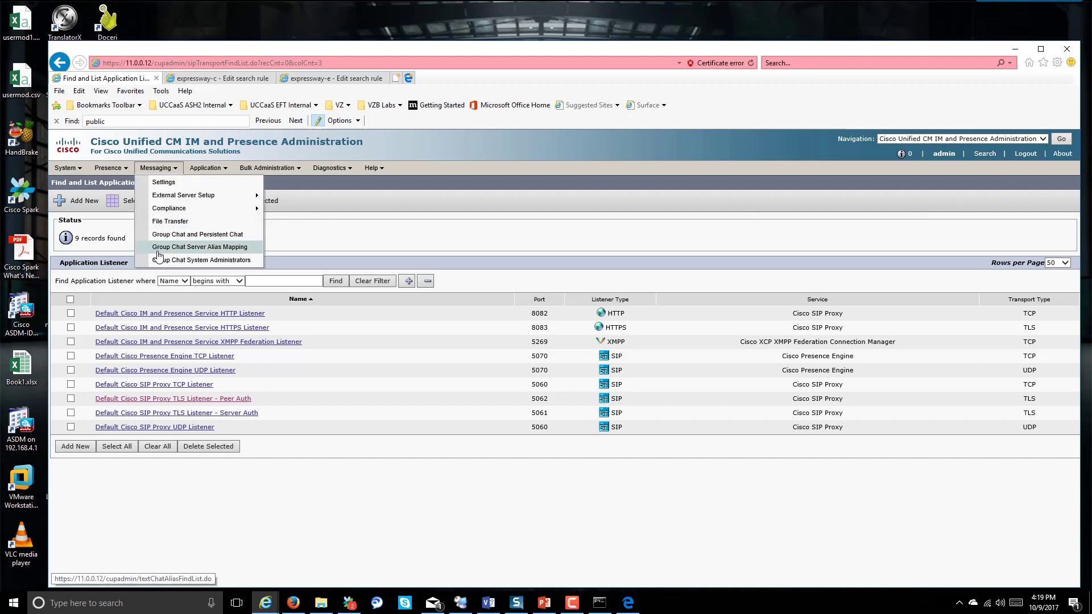
click(109, 167)
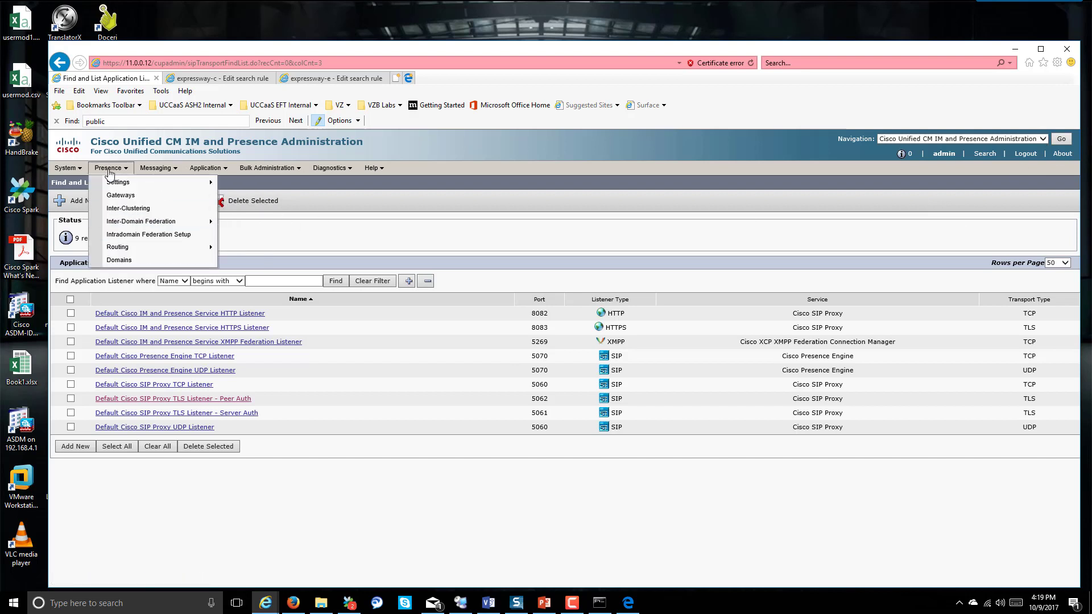
click(119, 260)
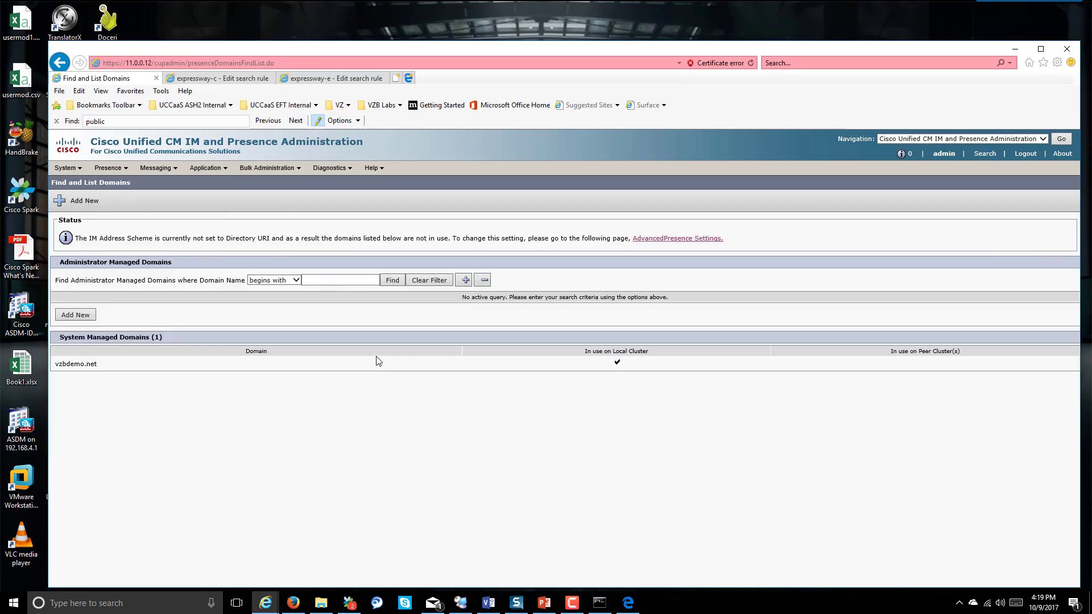
drag(122, 364, 51, 373)
click(69, 366)
Switch to Cisco Unified IM and Presence Serviceability and open its Service Activation page.
click(1042, 139)
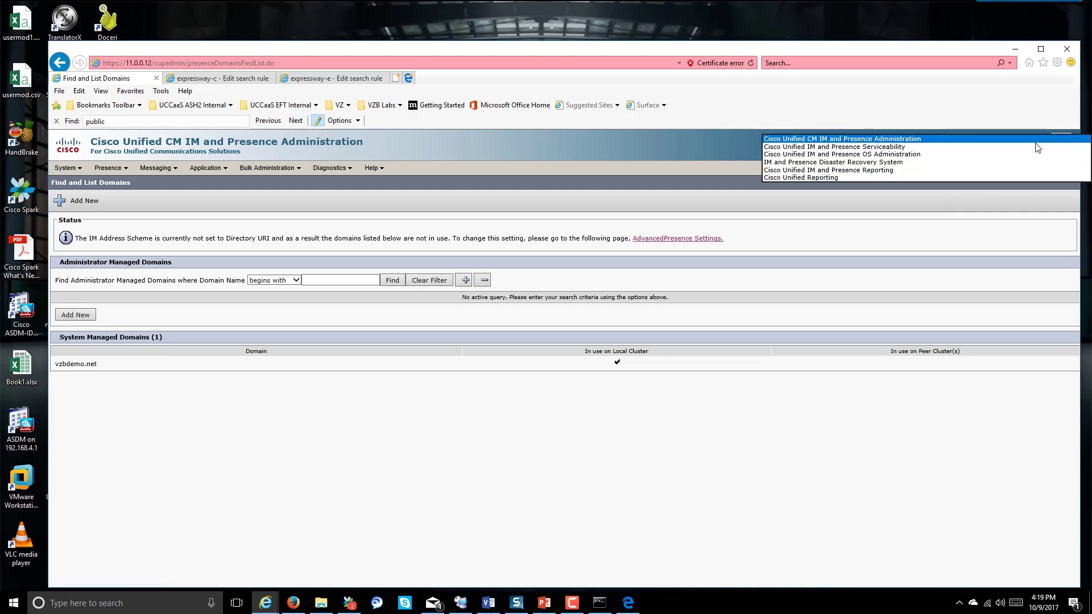
click(914, 147)
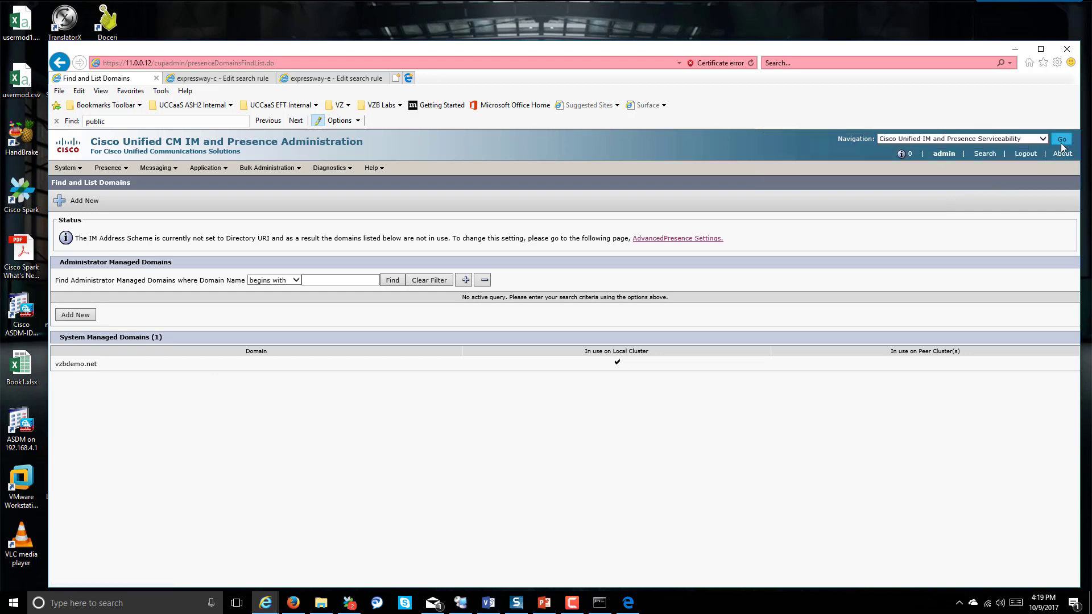
click(1059, 140)
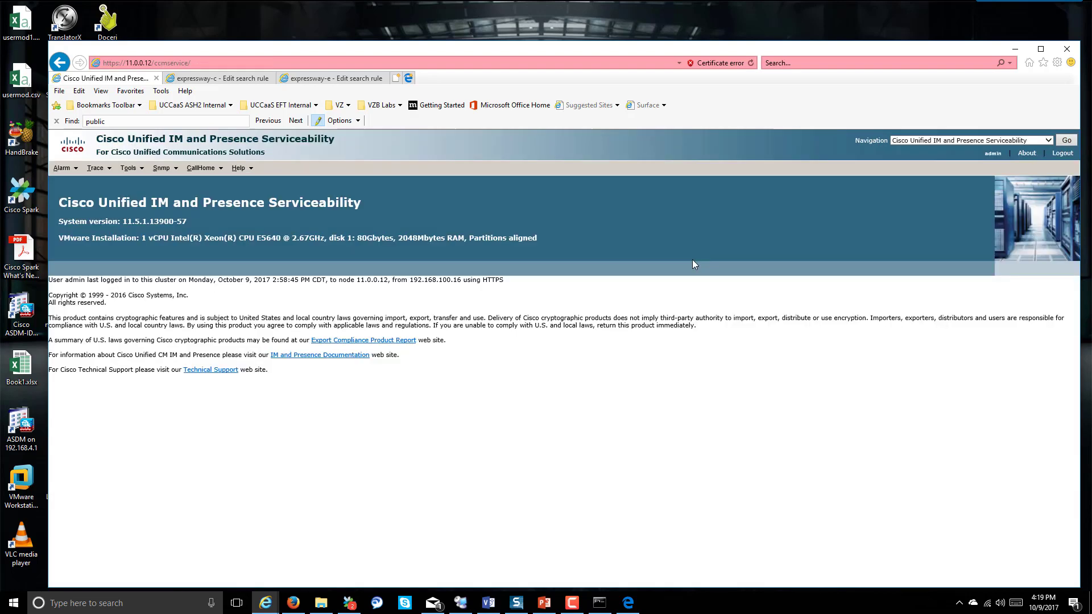
mouse_move(128, 167)
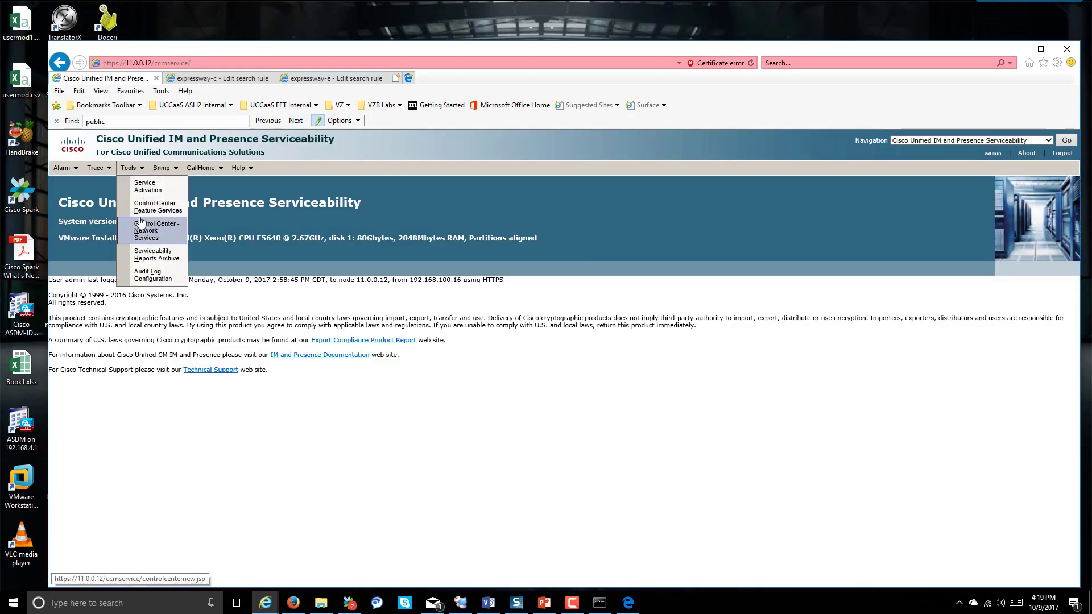
click(145, 189)
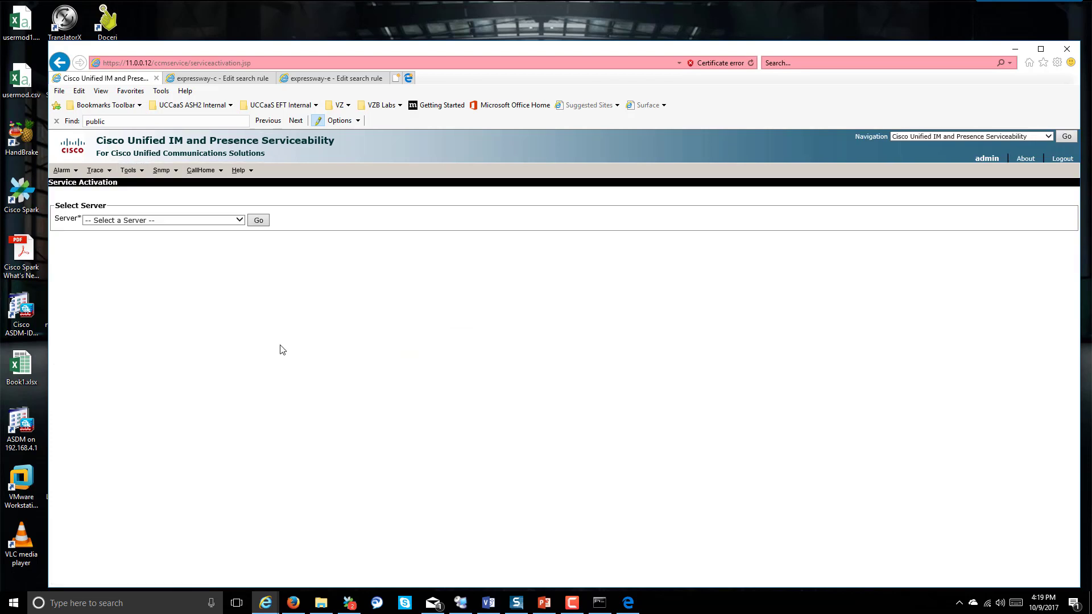
List the services of the cups.vzbdemo.net IM and Presence server and check the activation status of the Cisco XCP SIP Federation Connection Manager.
click(242, 222)
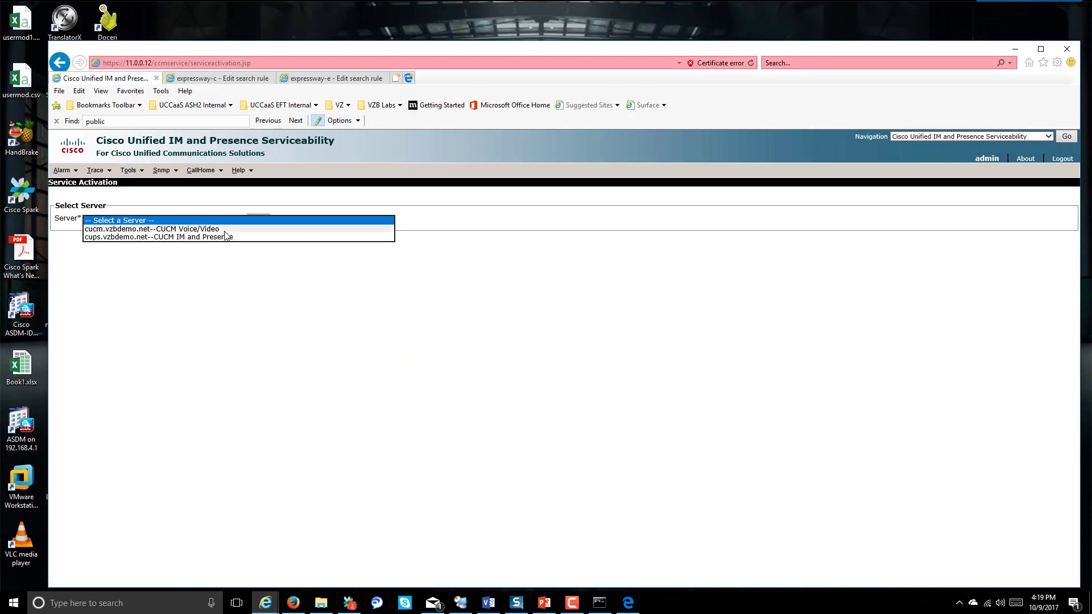
click(226, 237)
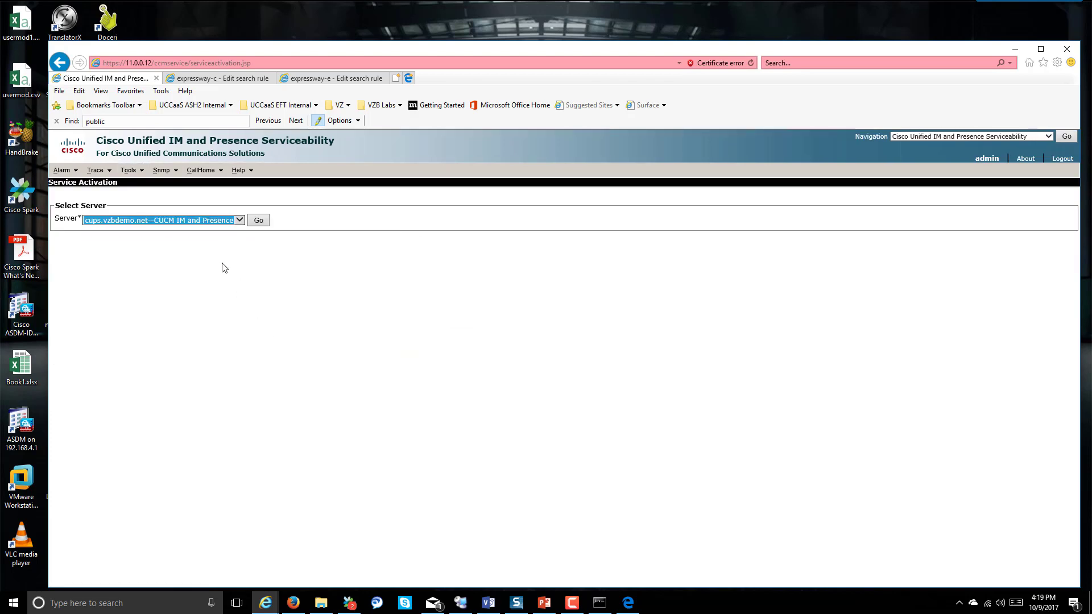
click(259, 221)
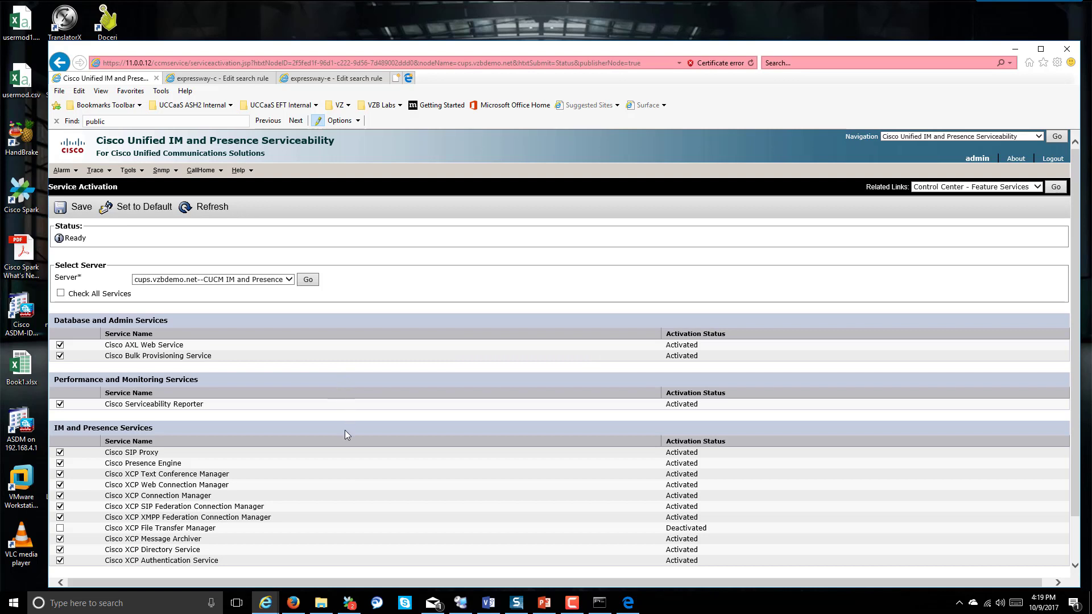
scroll(345, 430, down, 2)
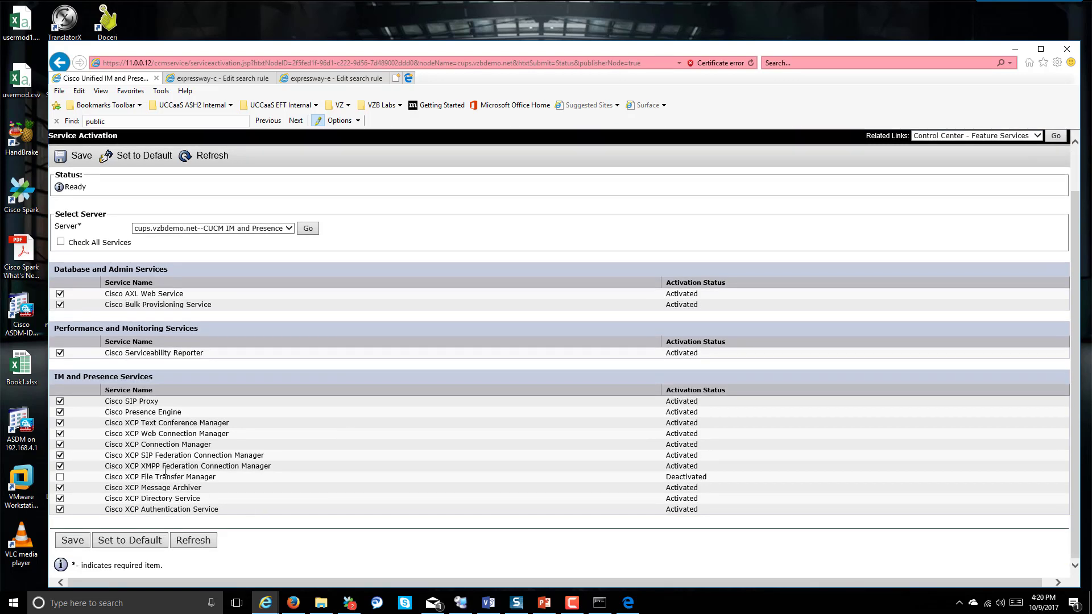
drag(106, 459, 721, 458)
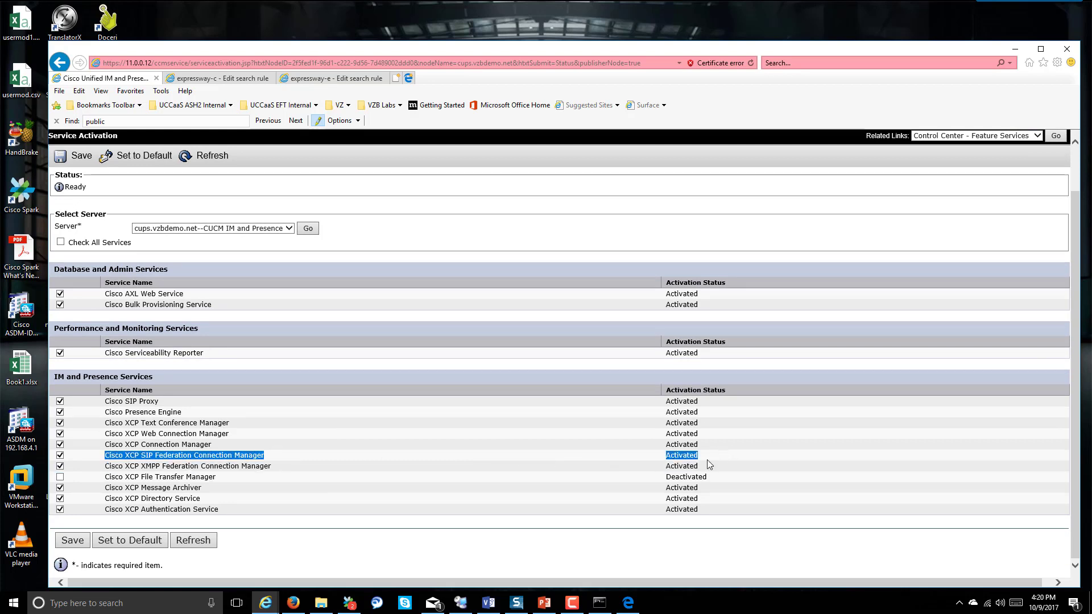
click(317, 473)
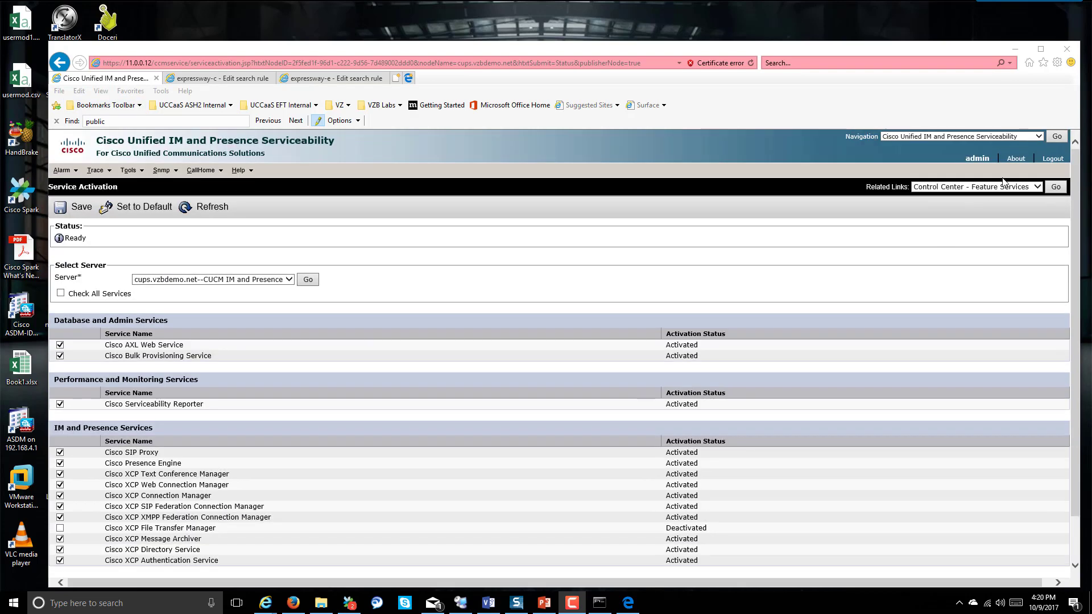
Switch to Cisco Unified IM and Presence OS Administration and log in as administrator.
click(1039, 140)
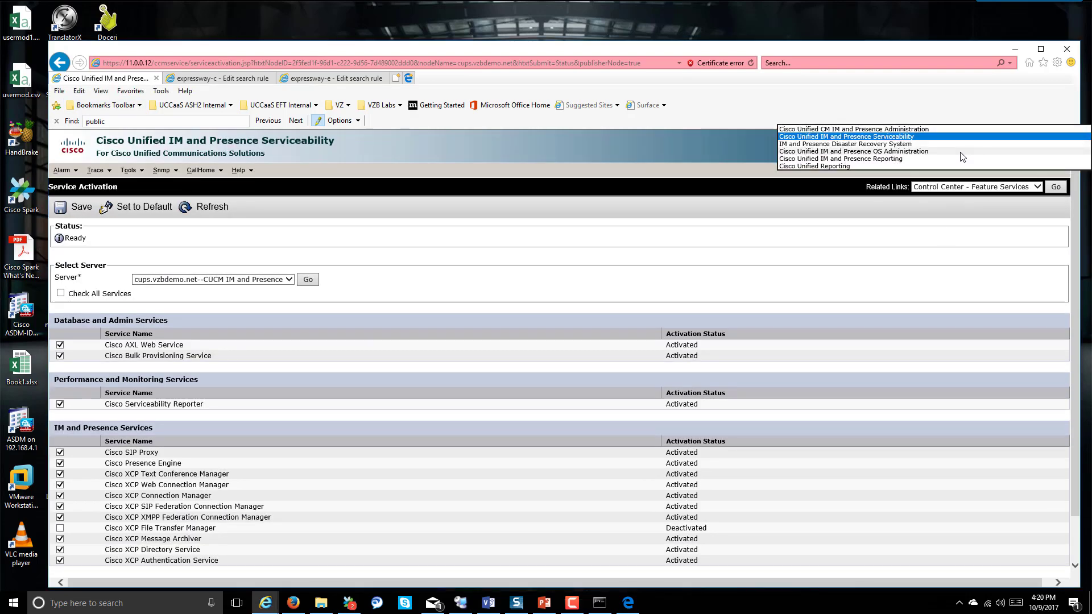
click(1041, 152)
click(1057, 137)
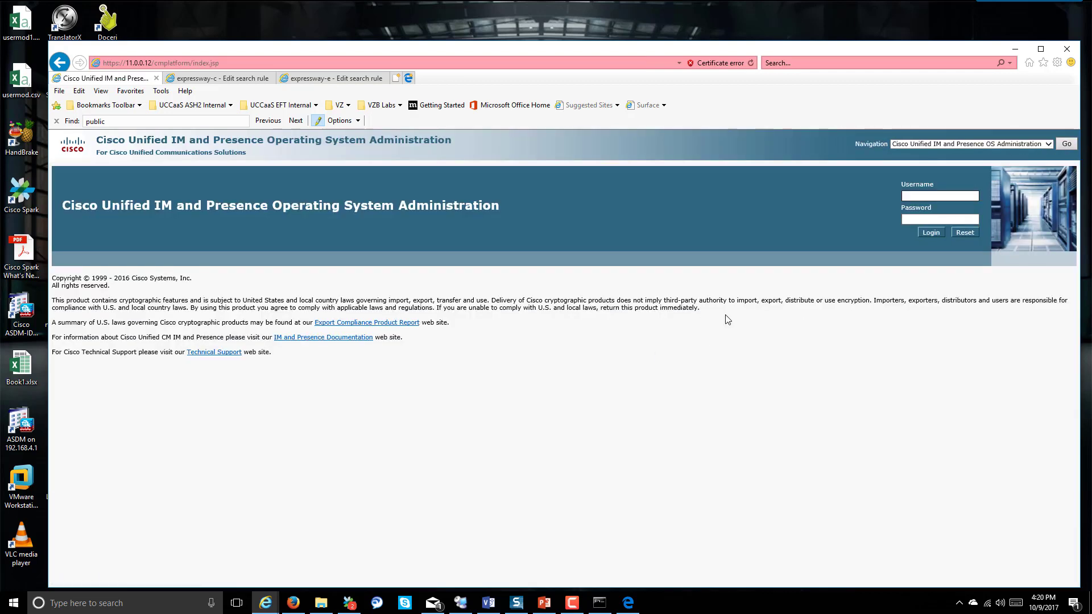
click(914, 197)
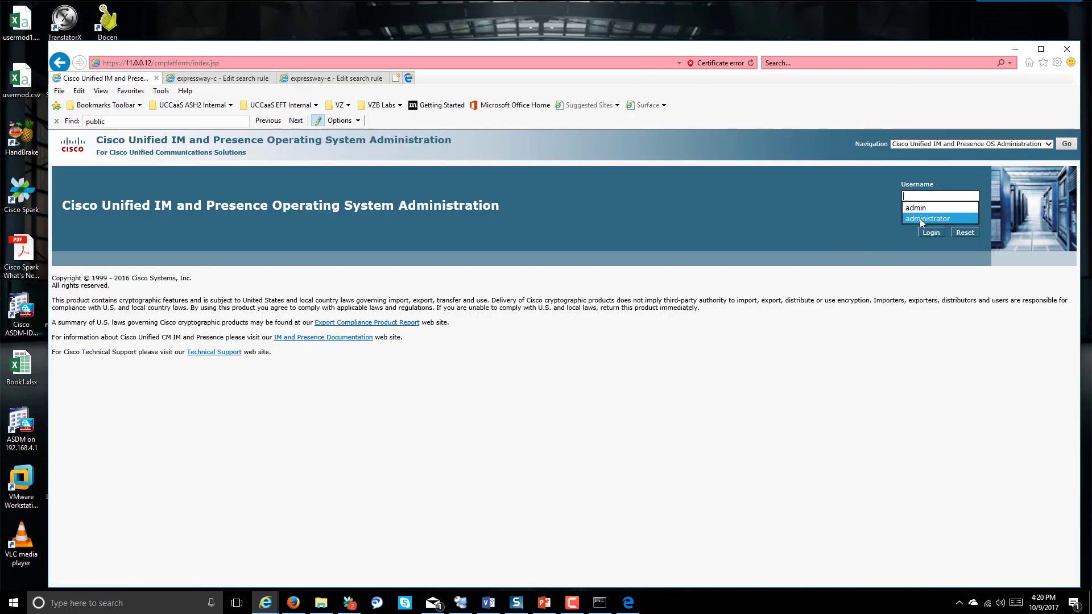
click(919, 218)
click(929, 233)
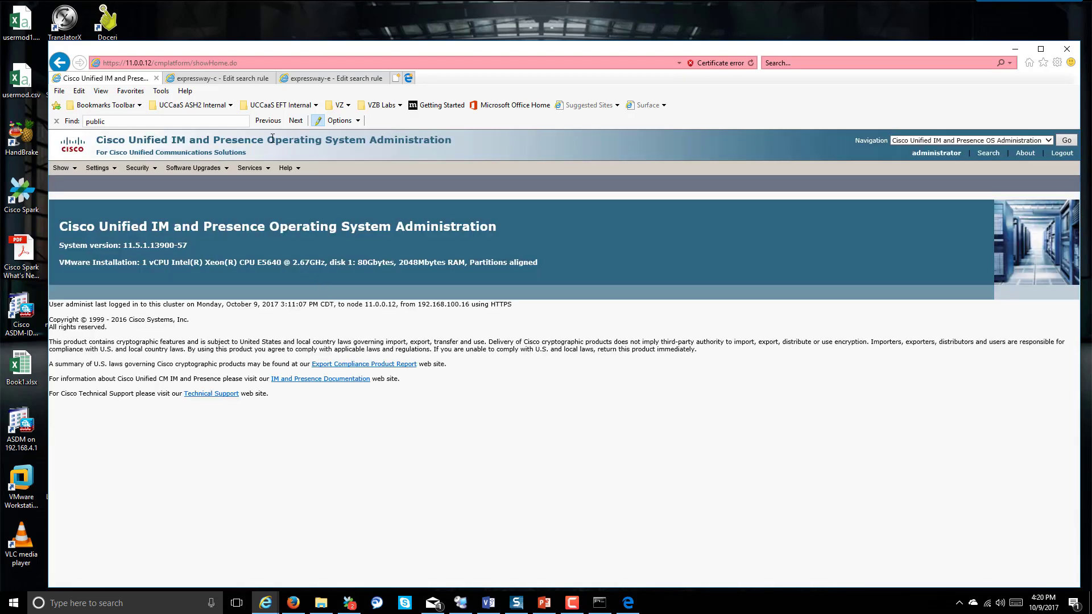
Switch to Expressway-C and open its server certificate page in the security maintenance settings.
click(225, 78)
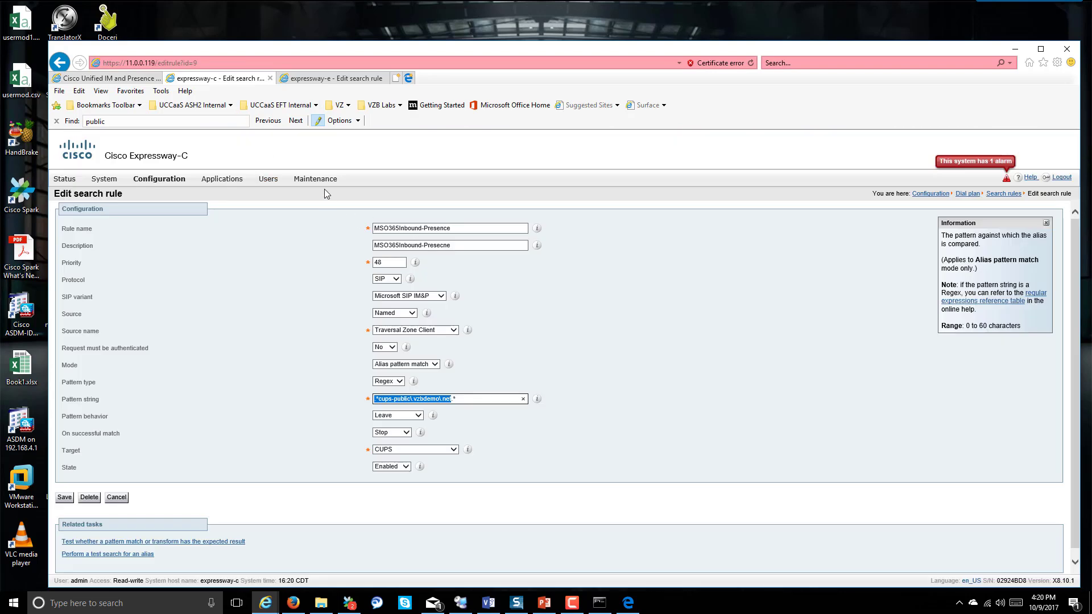
mouse_move(319, 178)
mouse_move(339, 254)
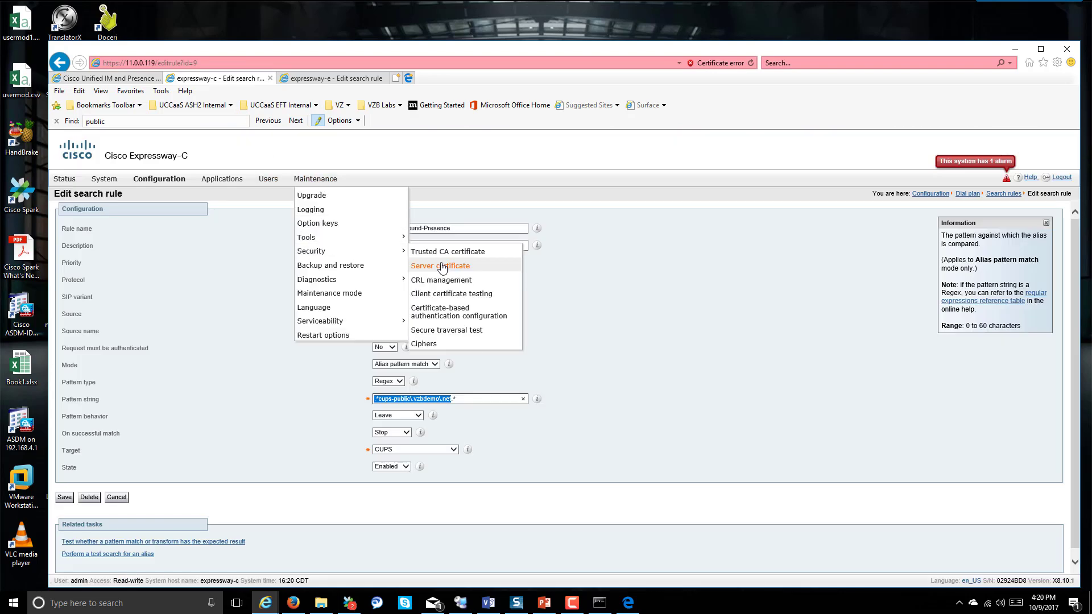
click(451, 265)
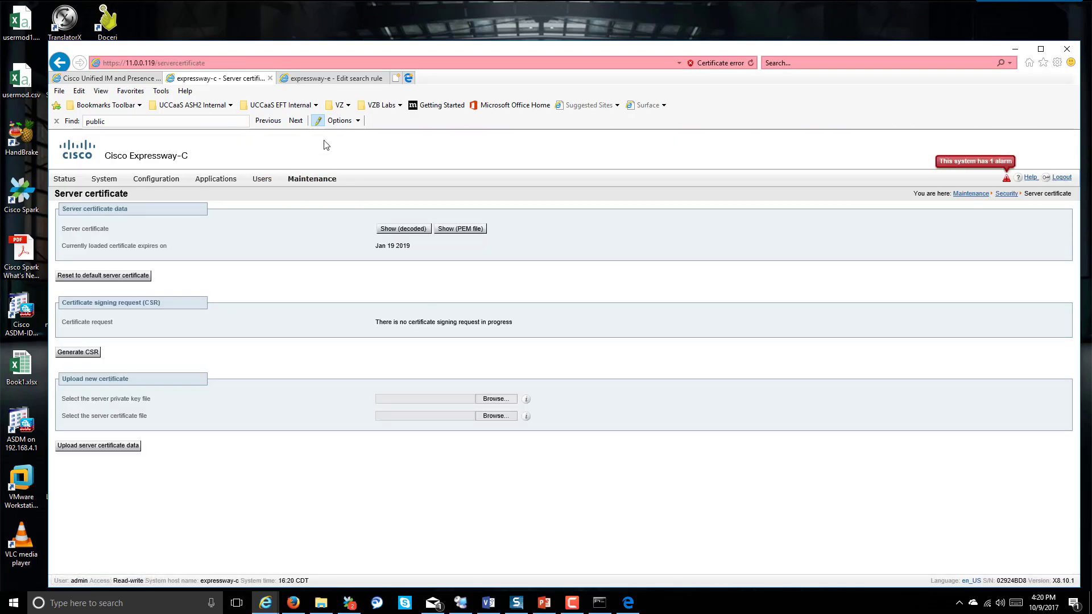
Switch to Expressway-E and open its server certificate page in the security maintenance settings.
click(332, 79)
mouse_move(308, 187)
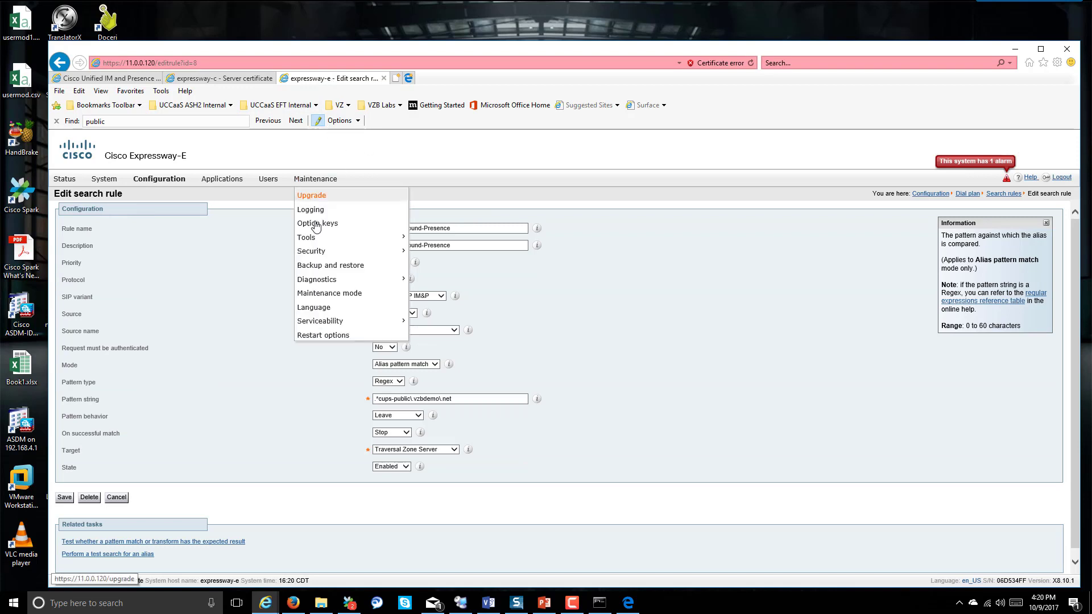
mouse_move(347, 251)
click(430, 266)
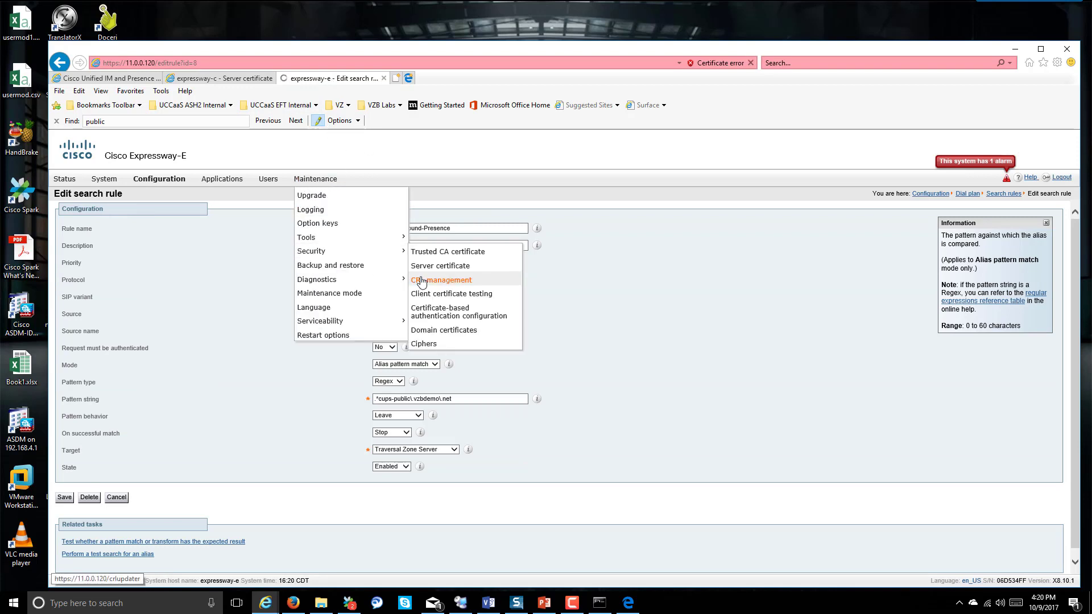
List all certificates in IM and Presence OS Administration and check the cup-trust entry for expressway-c.vzbdemo.net.
click(114, 80)
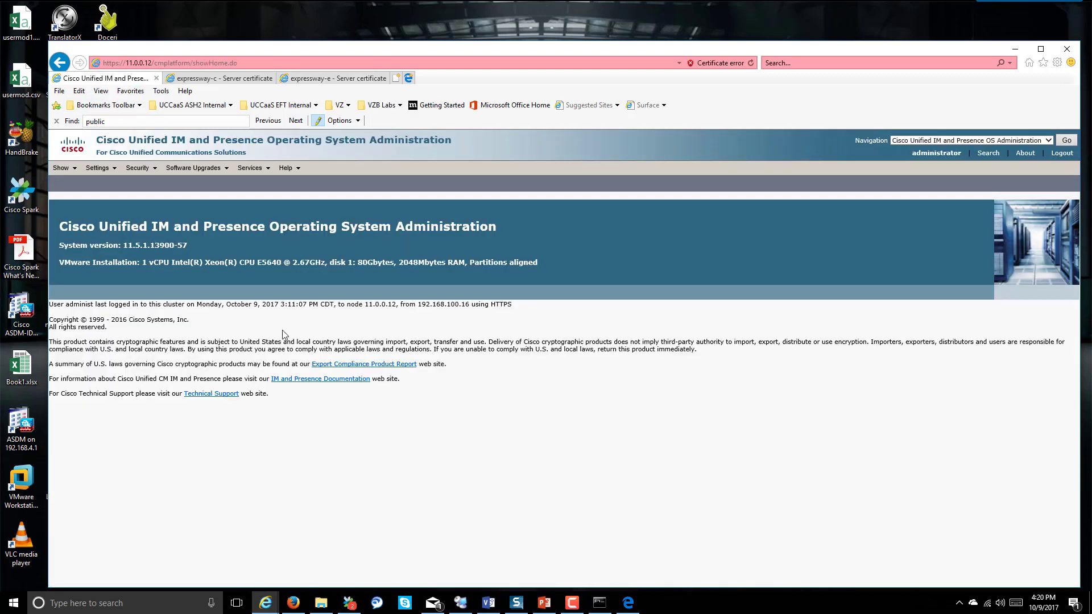
mouse_move(142, 169)
click(148, 200)
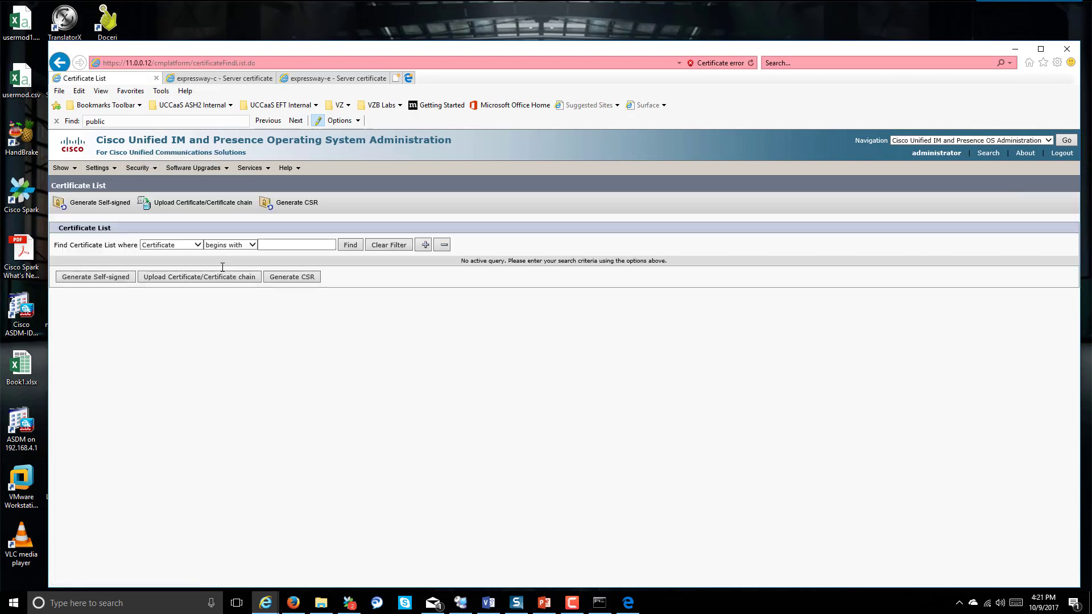
click(345, 249)
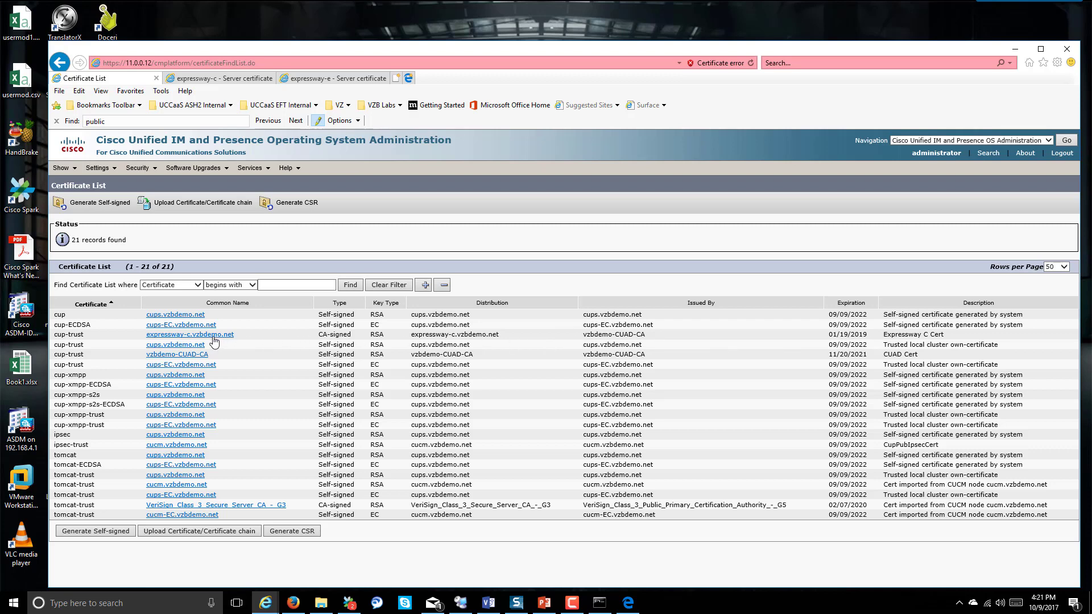
drag(54, 334, 85, 334)
View the decoded server certificate on Expressway-C and close its window after checking the issuer.
click(247, 81)
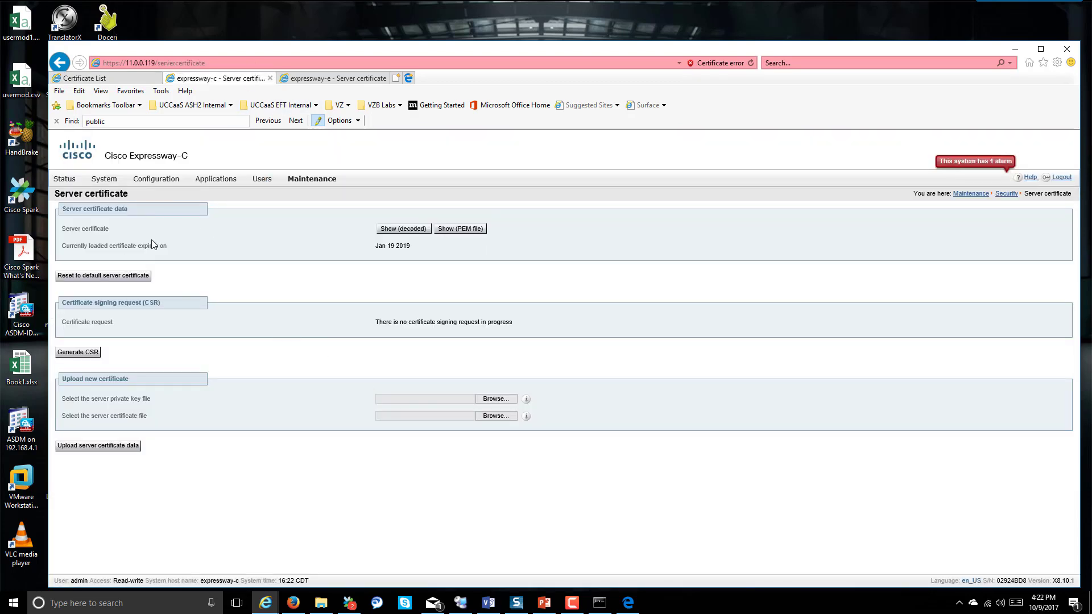
click(420, 229)
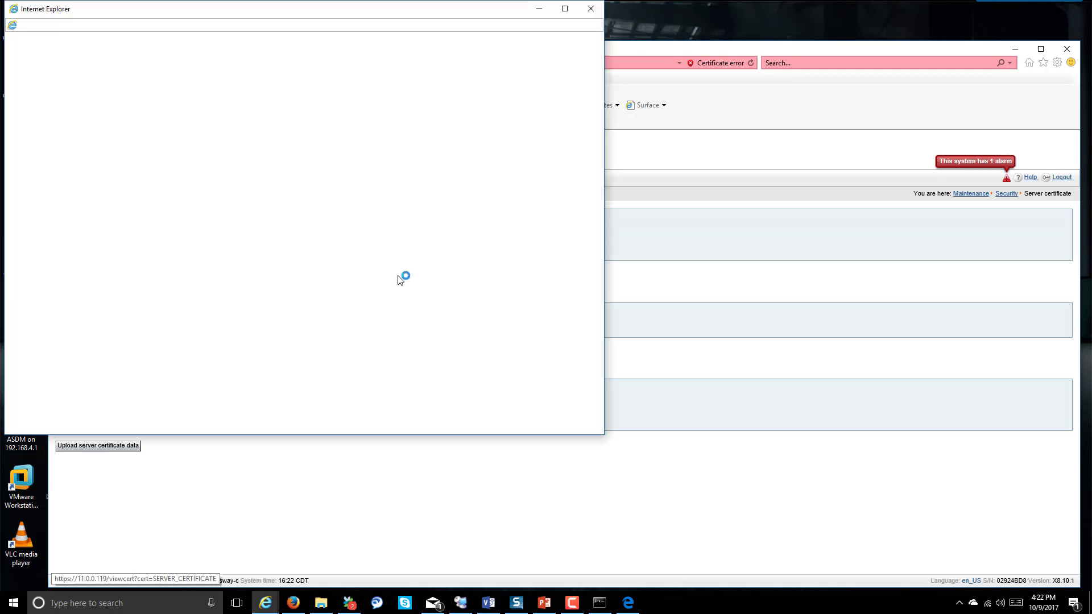
mouse_move(599, 117)
mouse_down()
mouse_move(607, 432)
mouse_move(606, 186)
mouse_move(582, 22)
mouse_up()
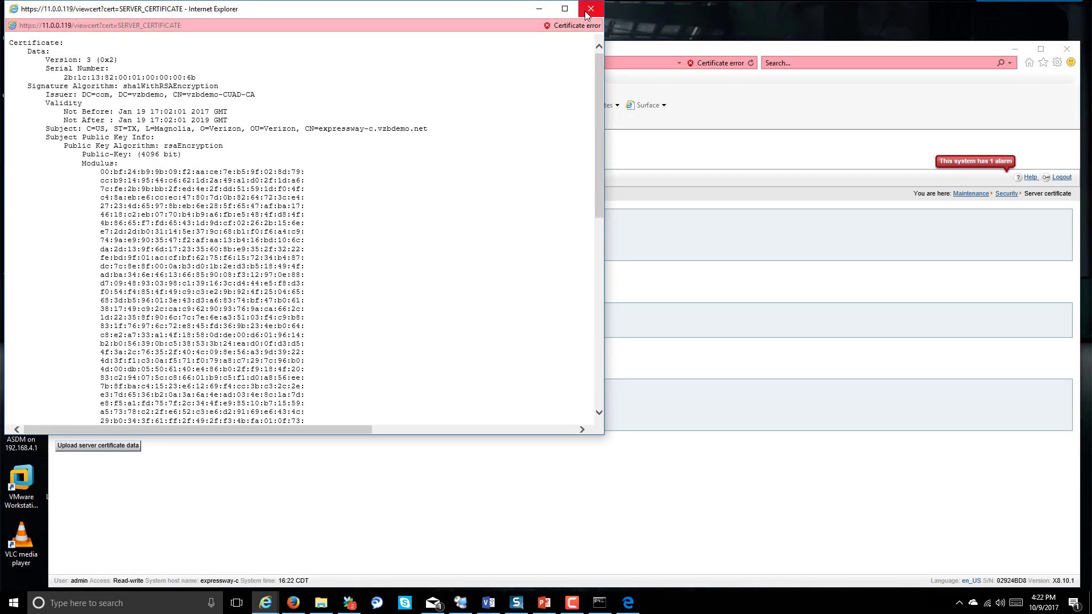
click(591, 8)
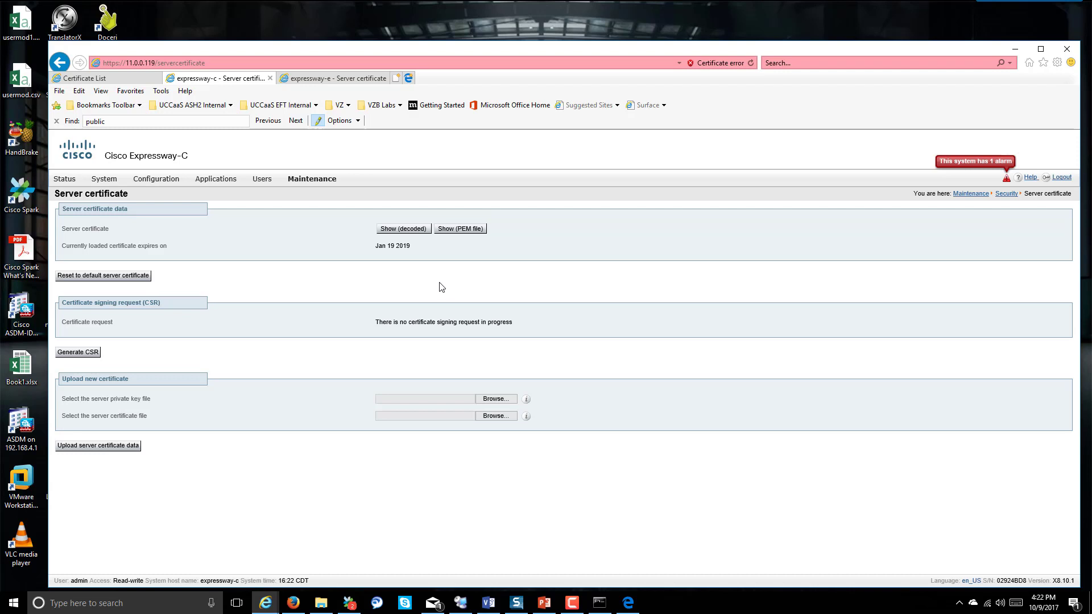
click(409, 229)
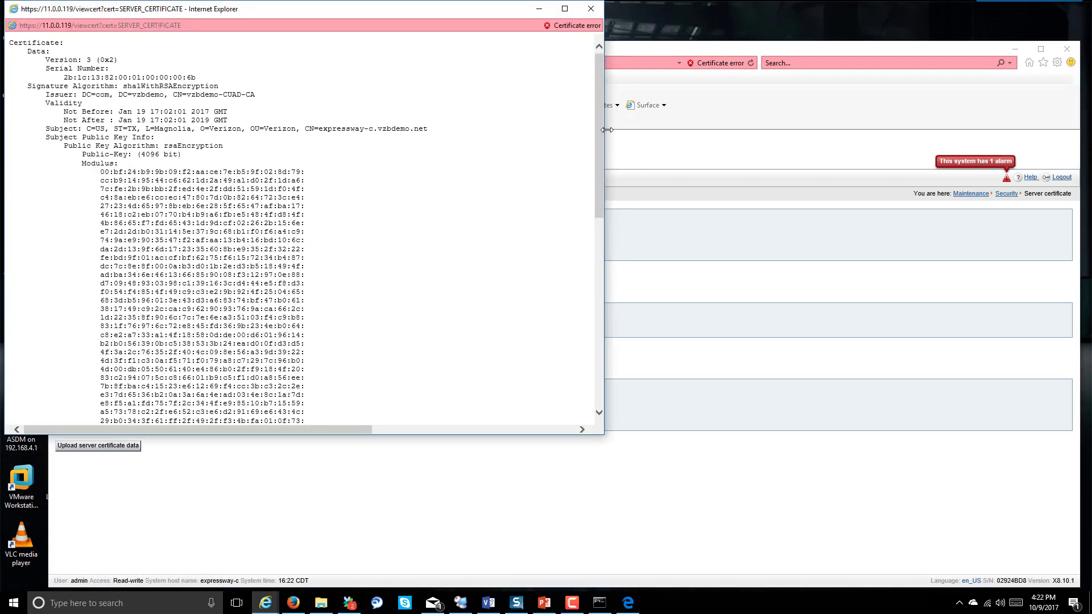
drag(597, 154, 593, 61)
click(591, 9)
Return to the IM and Presence certificate list, start a certificate upload with the purpose cup-trust, and close the form without uploading.
click(85, 78)
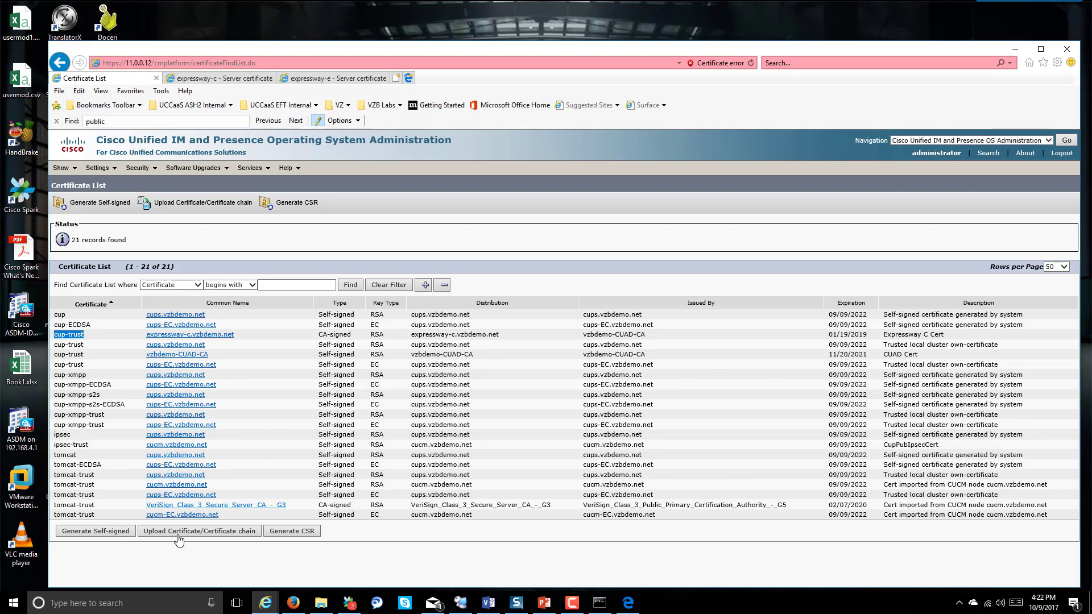
click(212, 532)
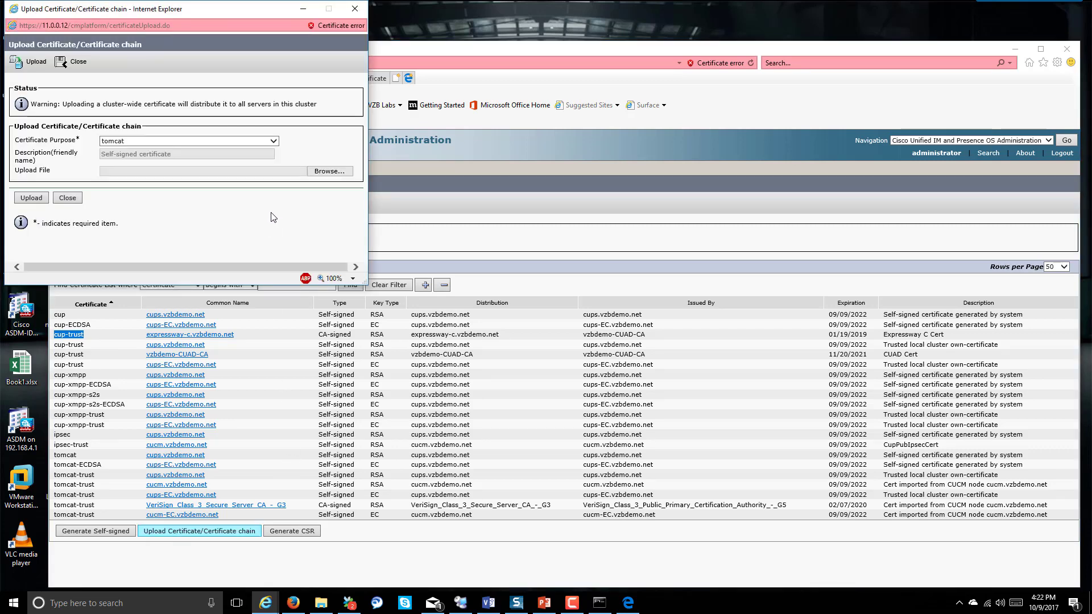
click(274, 141)
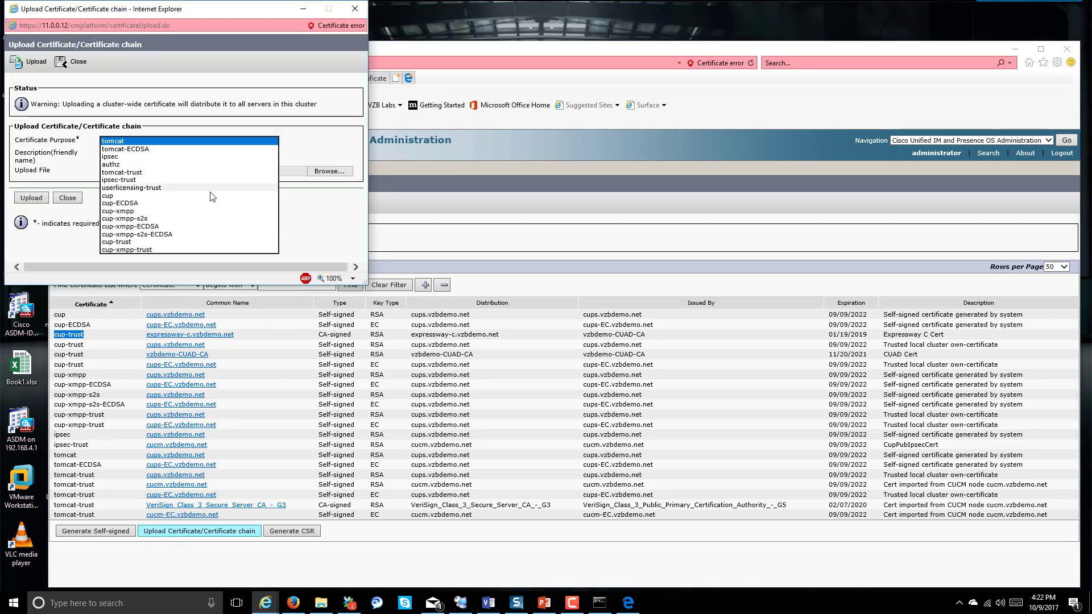
click(202, 242)
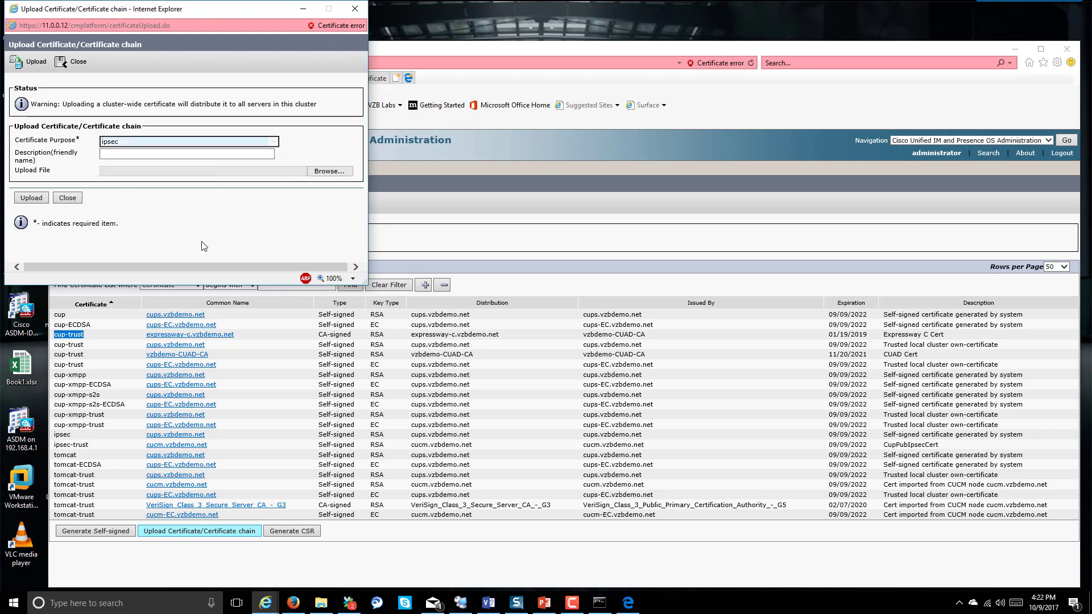
click(127, 155)
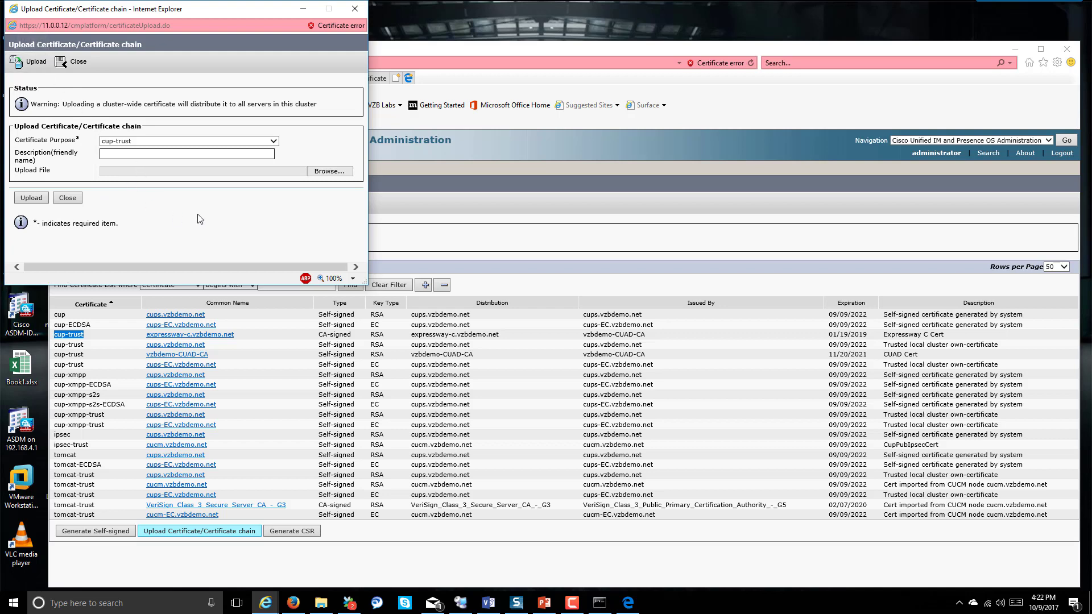
click(354, 9)
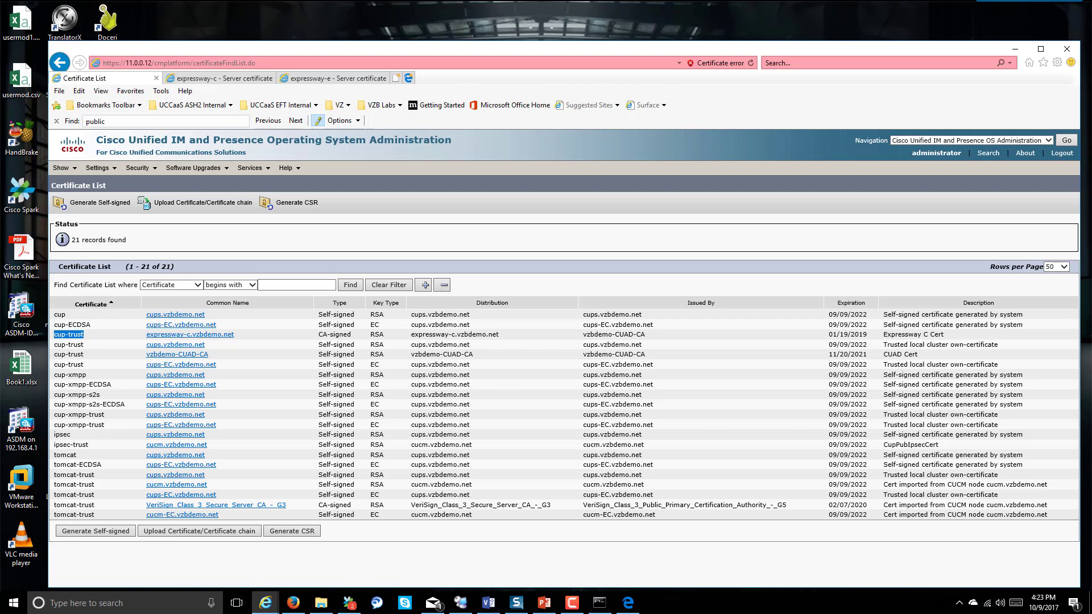
Switch to Expressway-C, open its trusted CA certificate list and check the certificate issued by cups.vzbdemo.net.
key(alt+Tab)
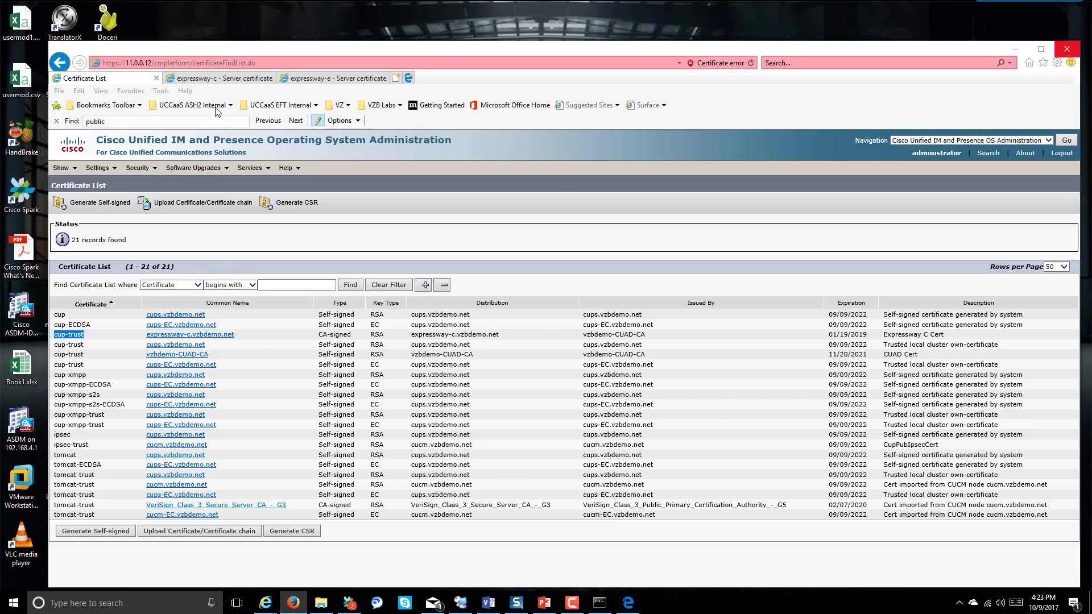
click(241, 70)
click(239, 78)
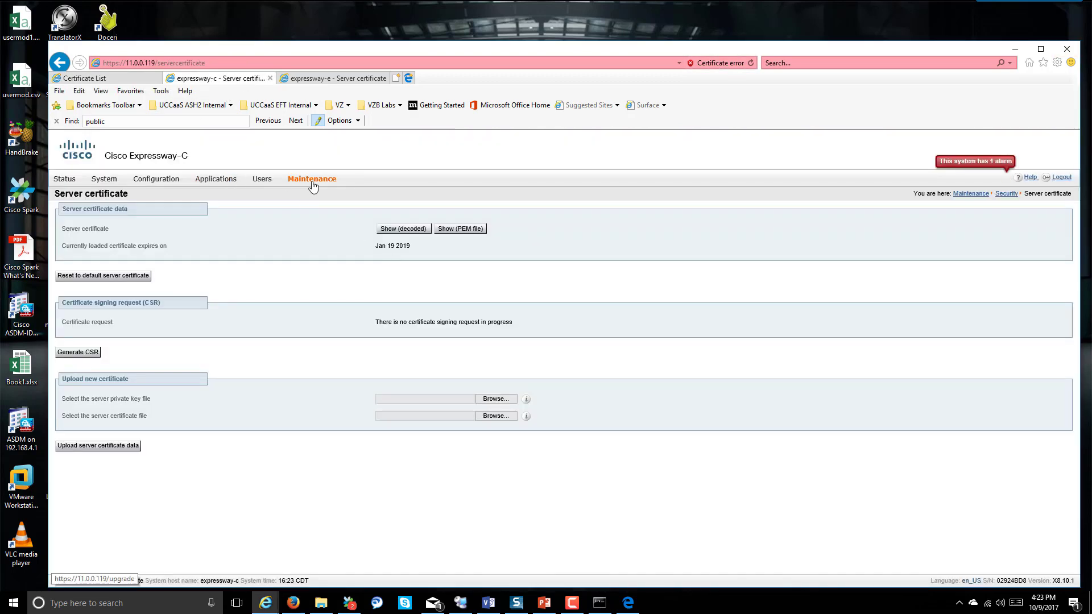
mouse_move(313, 178)
mouse_move(335, 253)
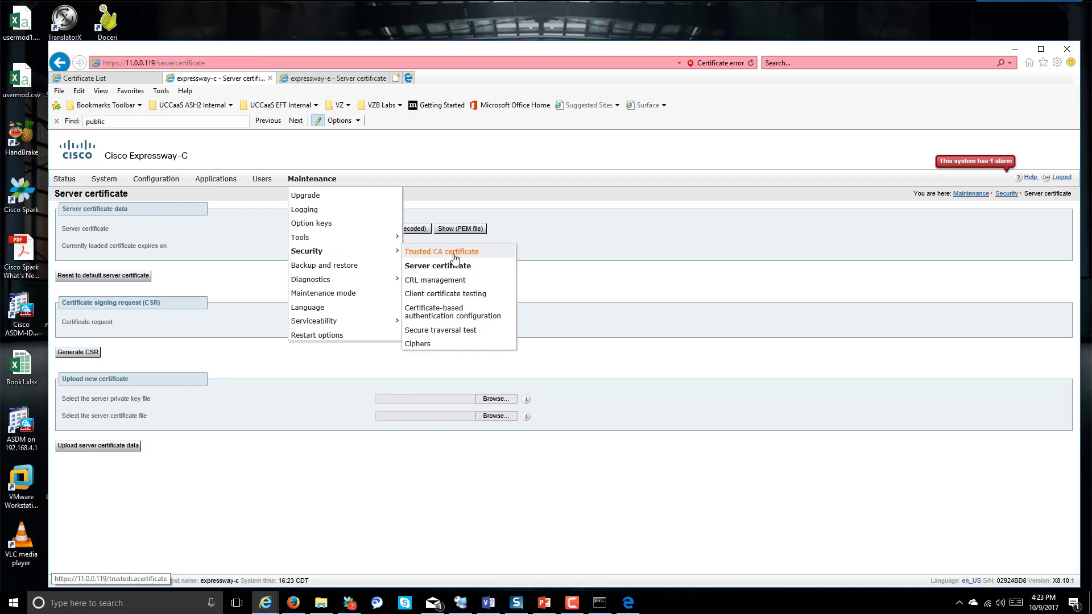
click(461, 252)
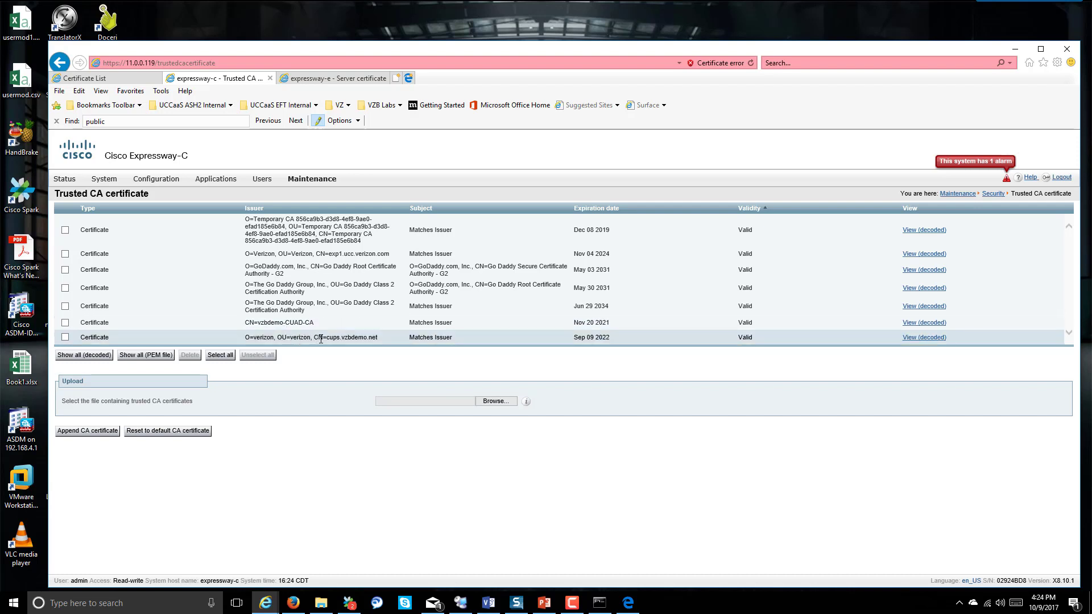
drag(287, 338, 370, 335)
drag(245, 337, 390, 334)
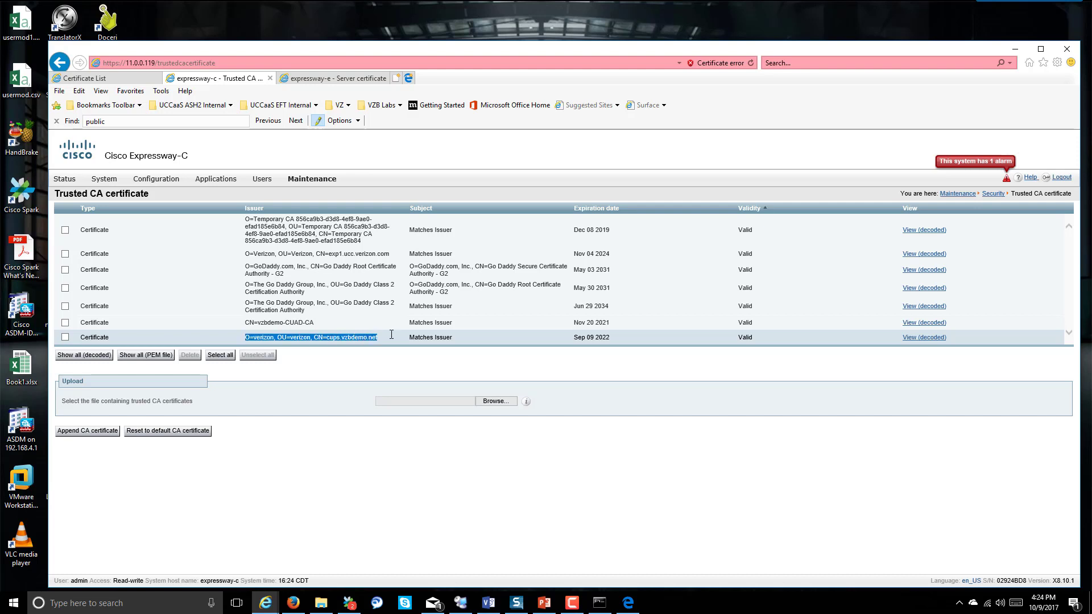
Switch to Expressway-E and open its trusted CA certificate page in the security maintenance settings.
click(334, 78)
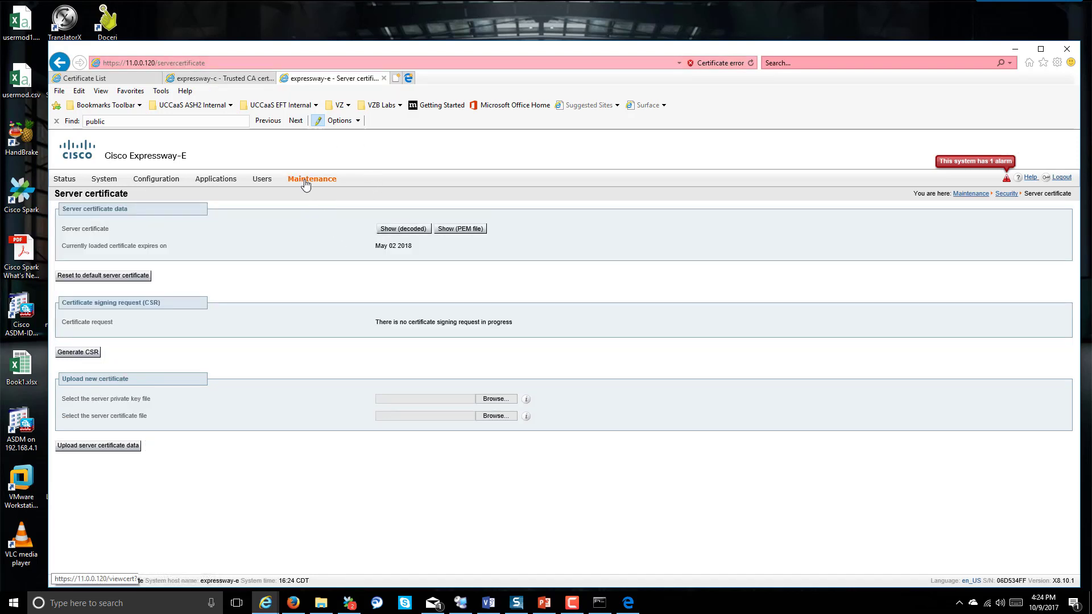
mouse_move(312, 180)
mouse_move(371, 256)
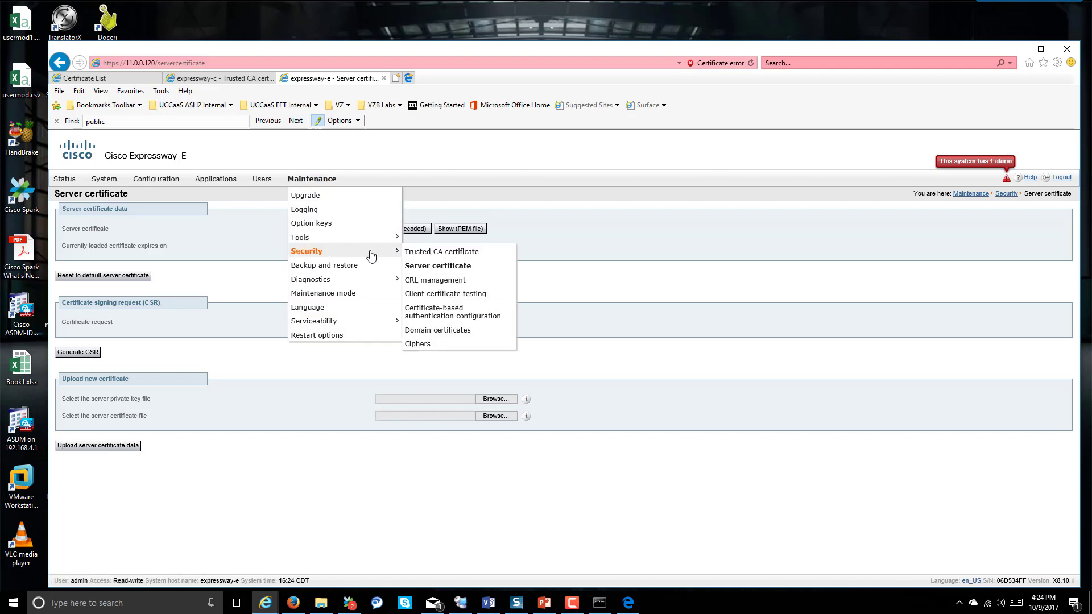
click(468, 254)
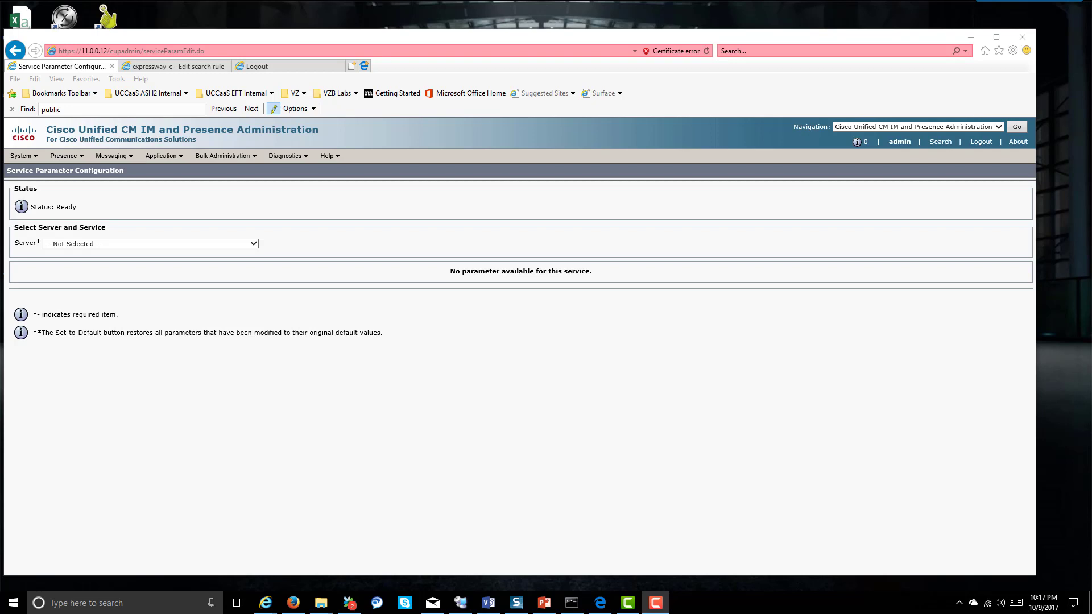
Display the Cisco SIP Proxy service parameters for the IM and Presence server cups.vzbdemo.net.
key(XF86AudioLowerVolume)
click(256, 246)
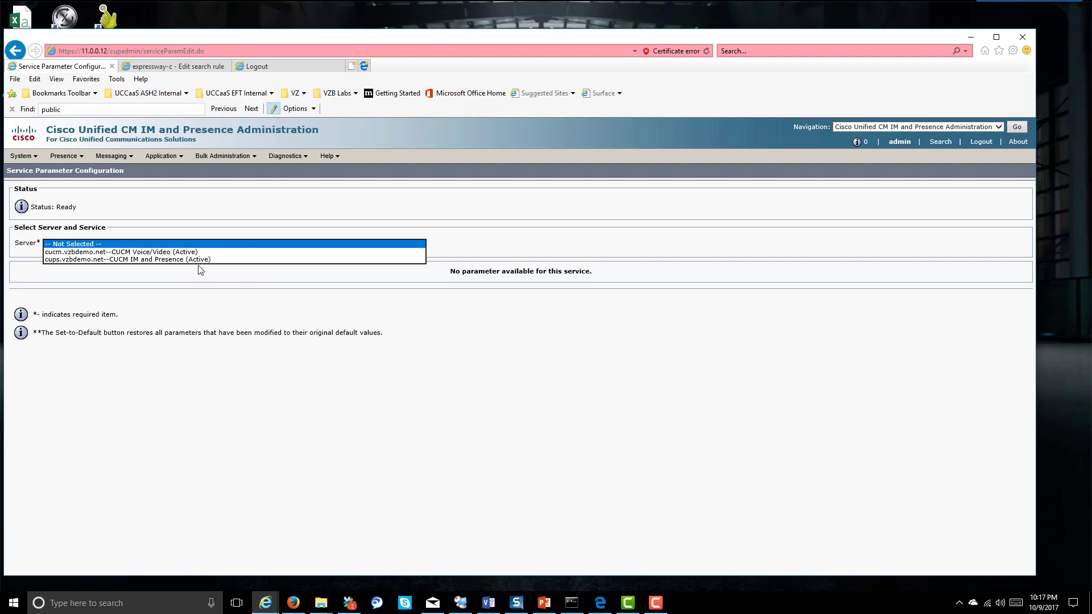
click(171, 259)
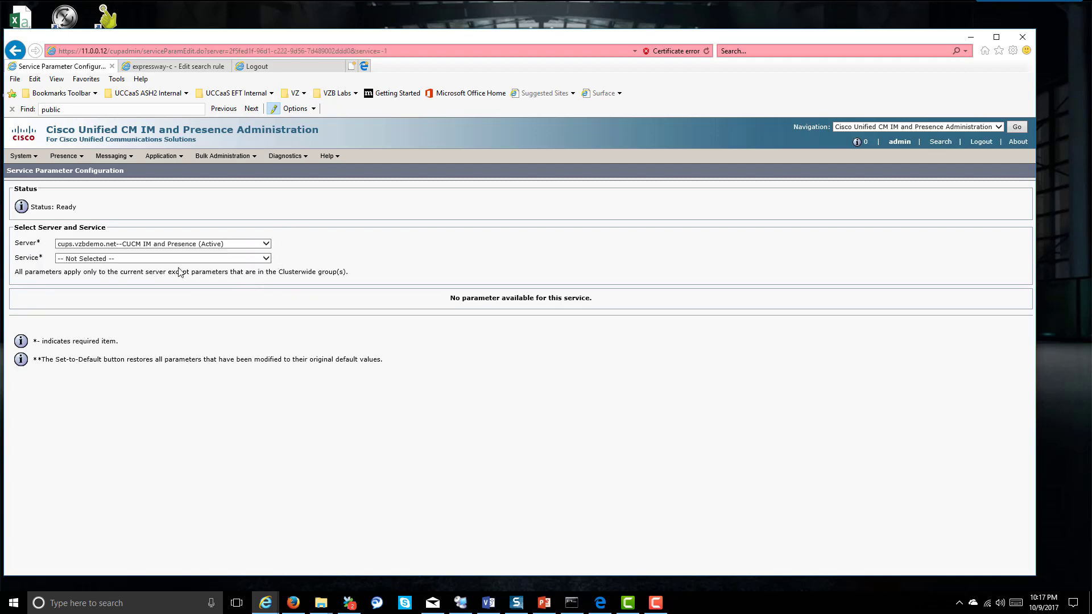
click(264, 259)
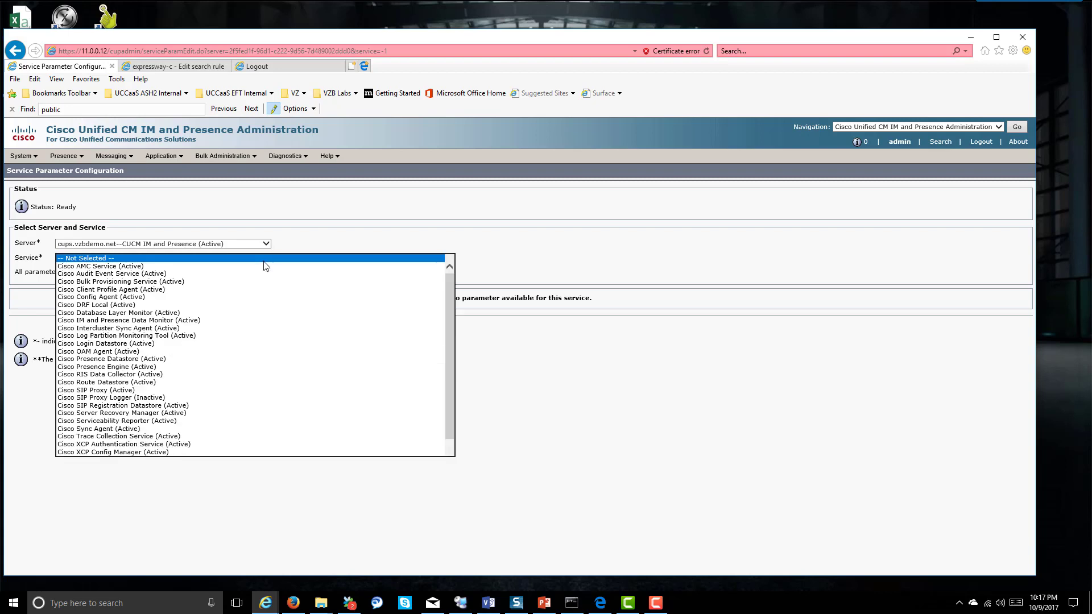
click(192, 391)
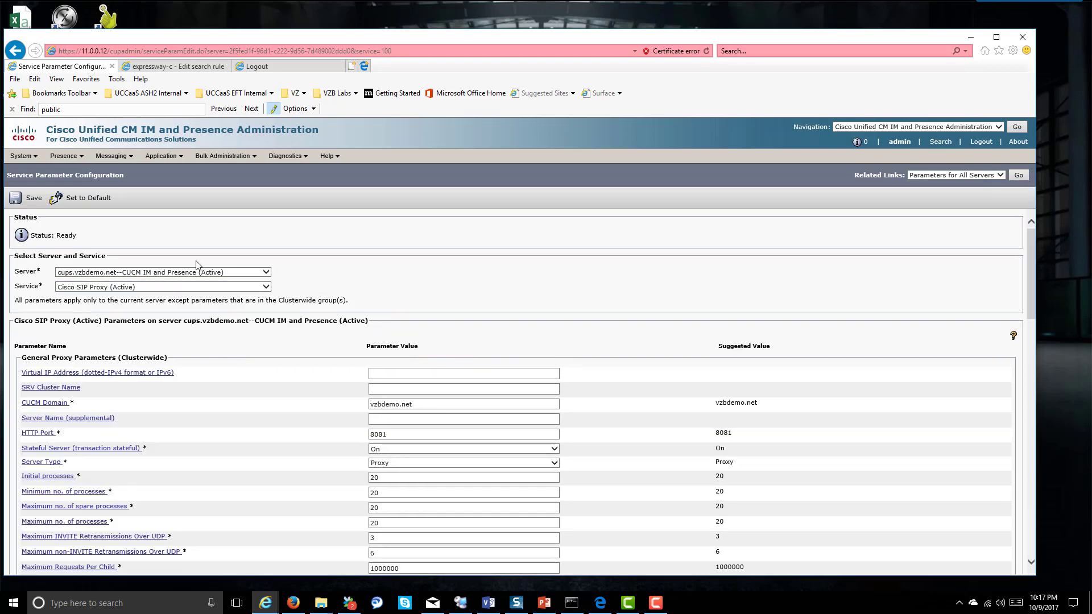
Find "public" in the service parameters and check the Federation Routing IM/P FQDN value.
click(86, 110)
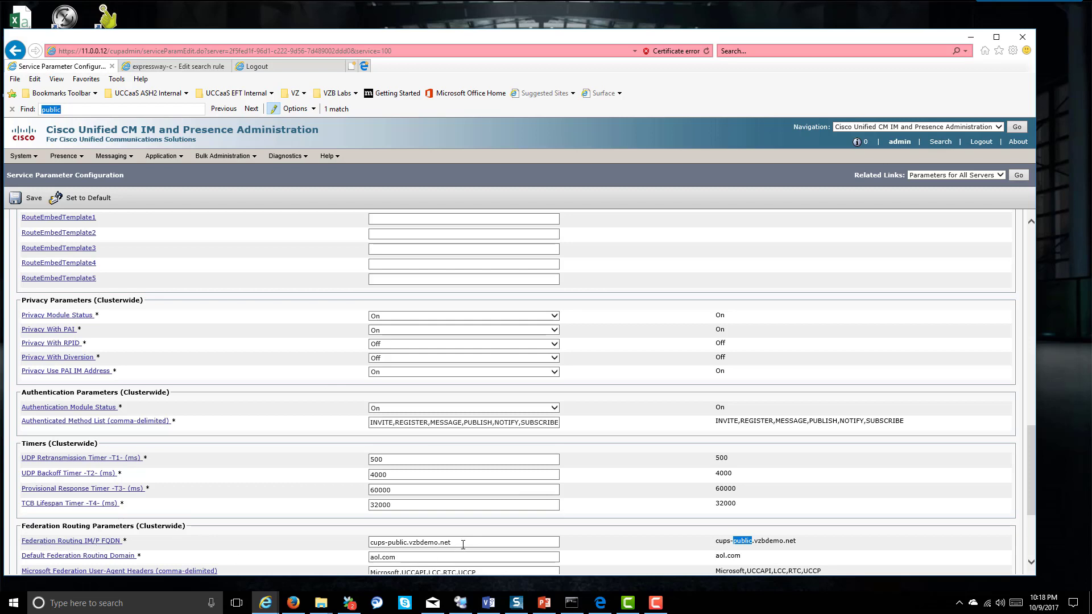
drag(461, 543, 346, 555)
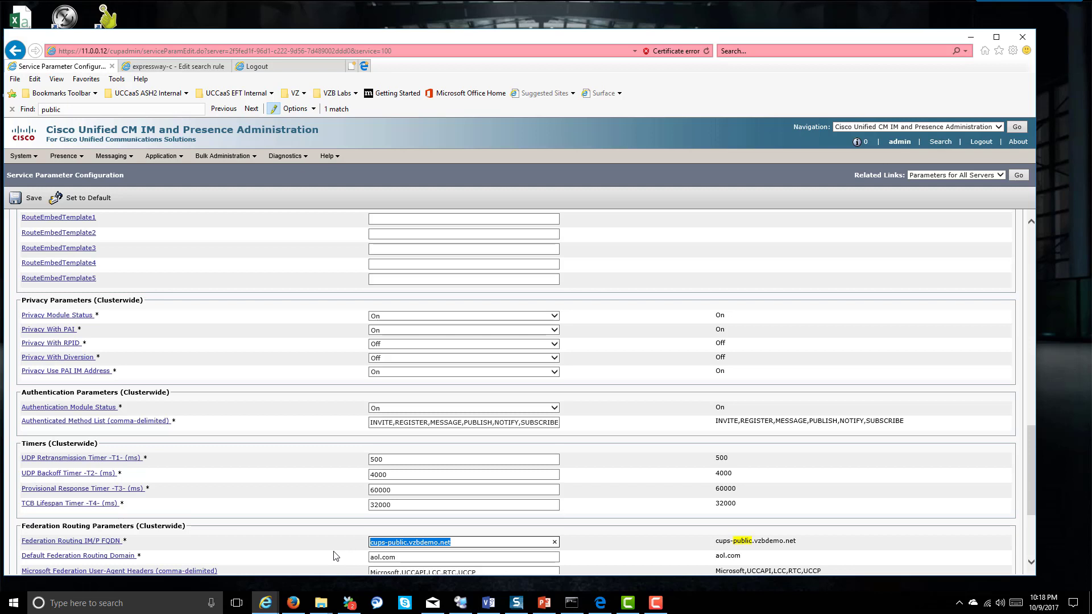
click(425, 543)
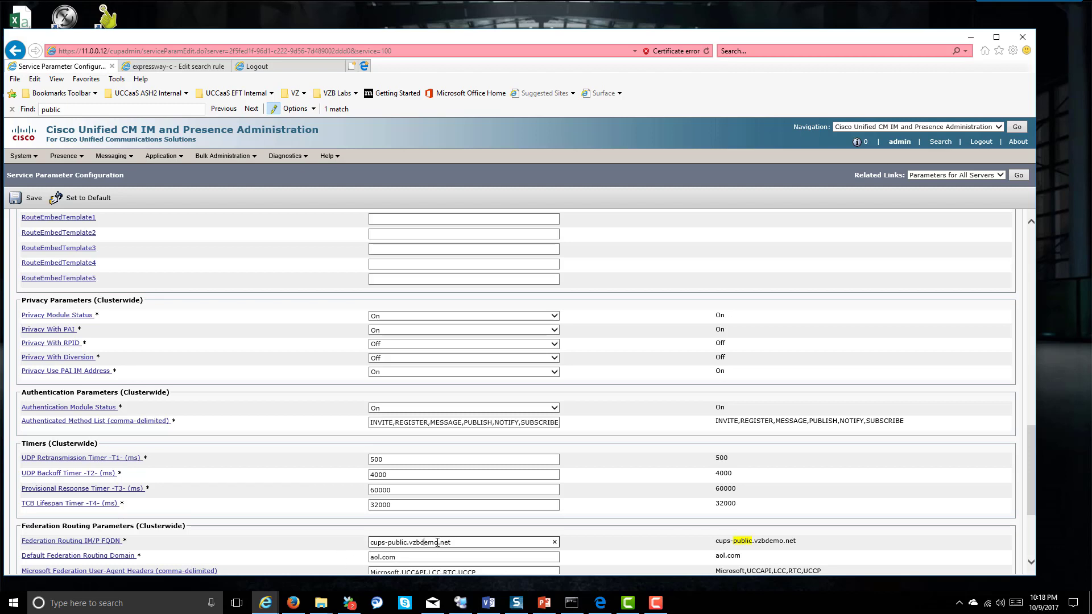
drag(454, 542, 358, 544)
Switch to Expressway-C and check the name and description of the MSO365Inbound-Presence search rule.
click(174, 67)
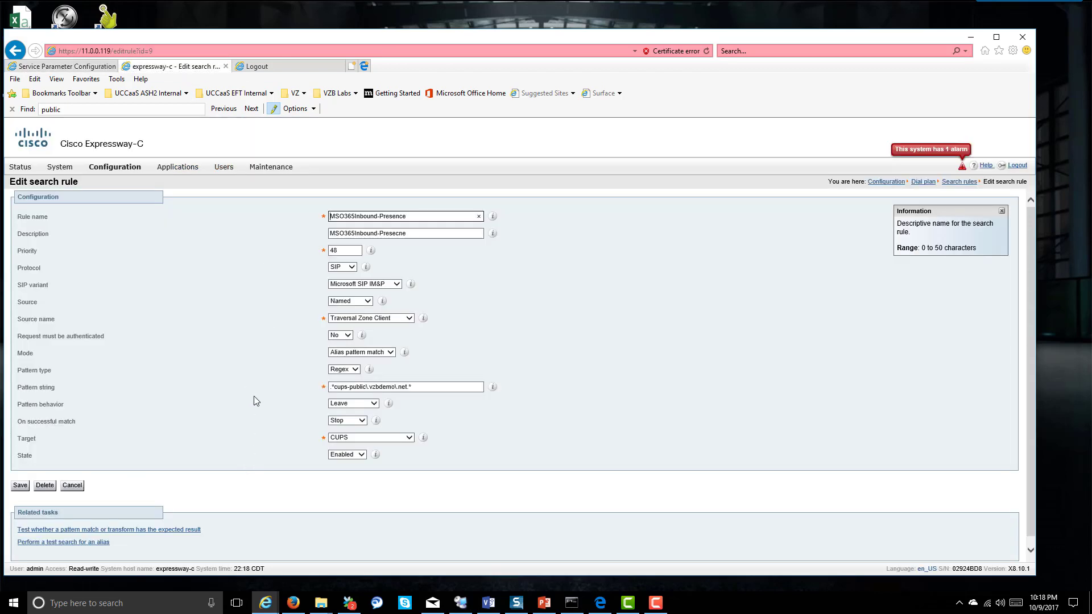
mouse_move(120, 170)
drag(407, 217, 304, 241)
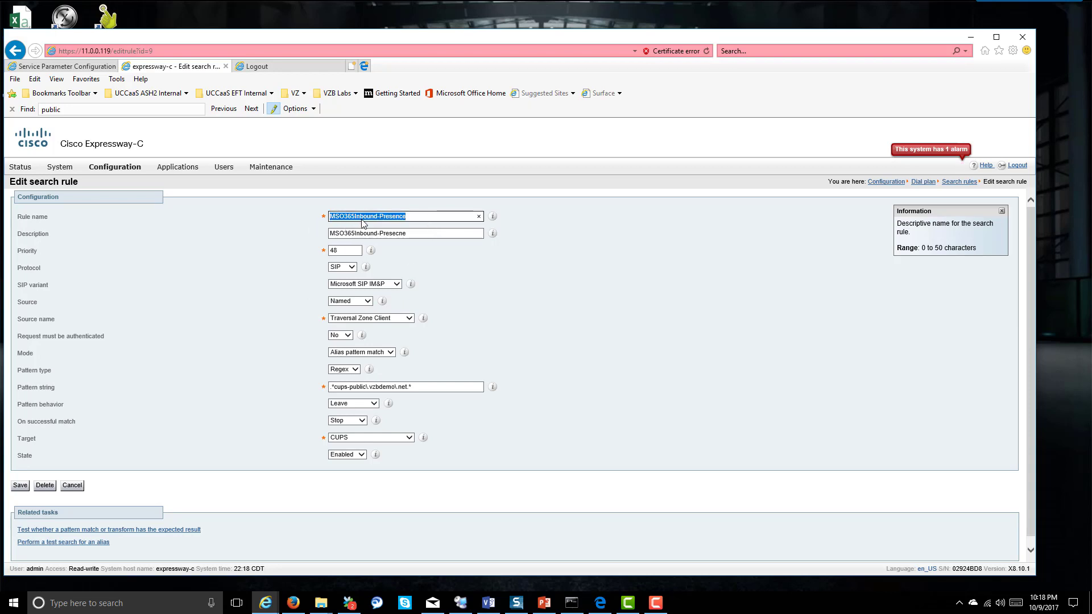
click(410, 217)
drag(410, 217, 376, 234)
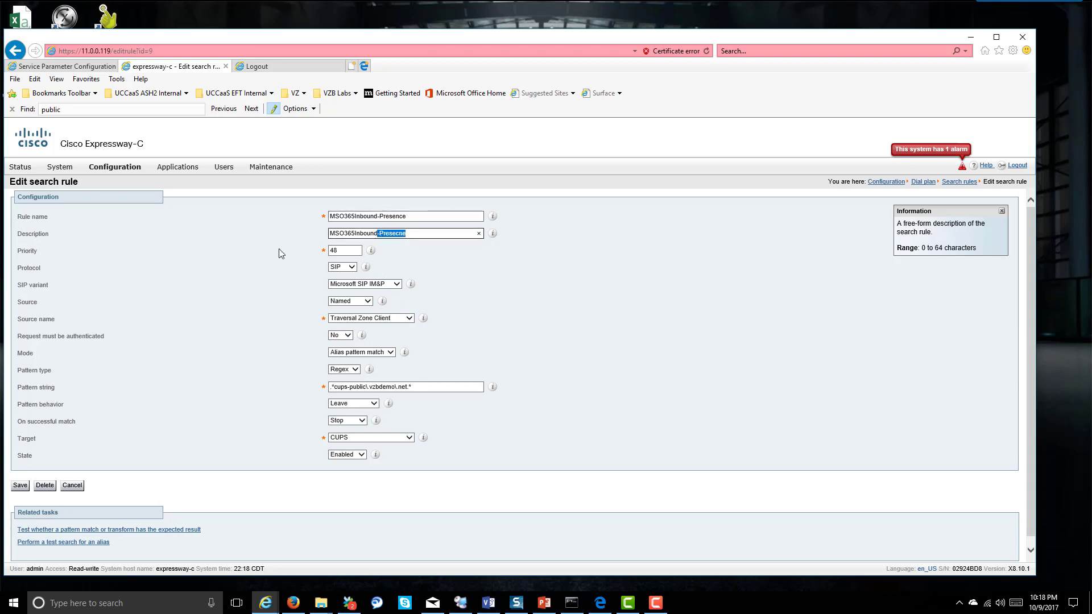
Return to the Expressway-C search rules, sort them by rule name, and reopen MSO365Inbound-Presence to check its pattern string.
click(19, 54)
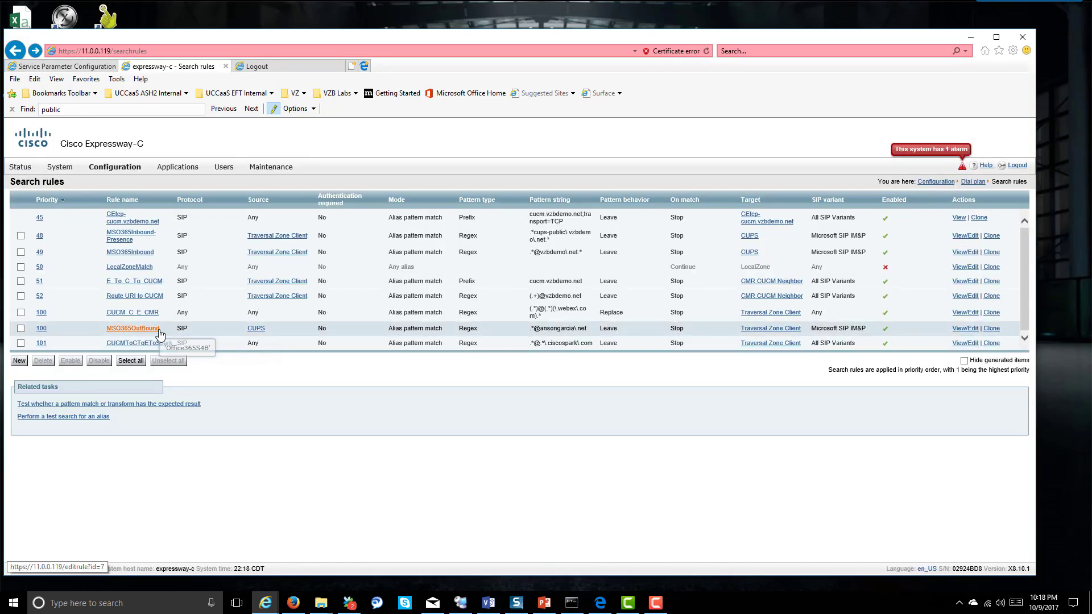
click(121, 199)
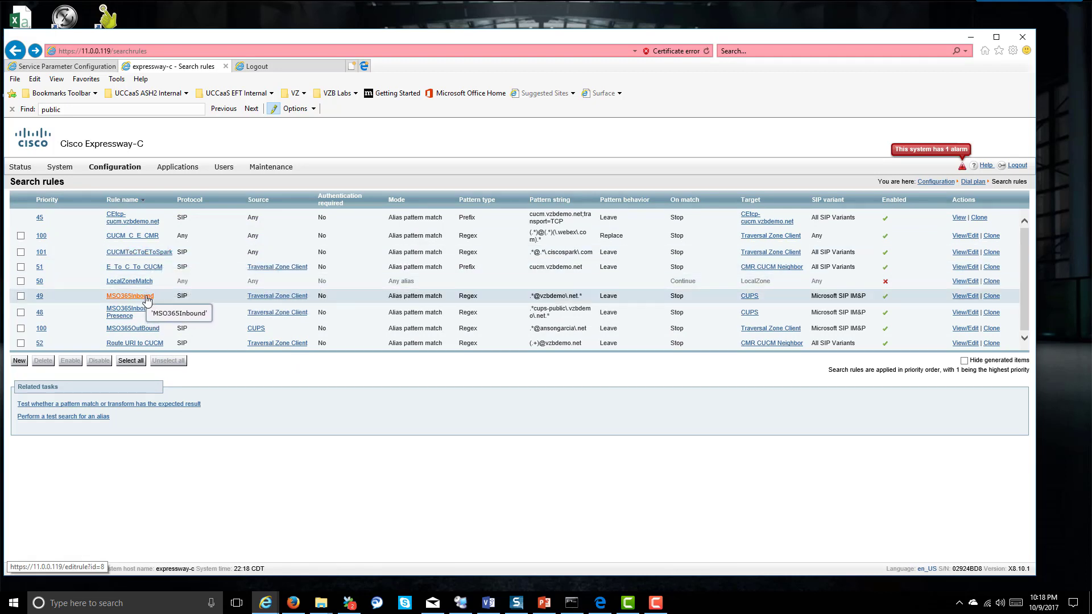
click(131, 312)
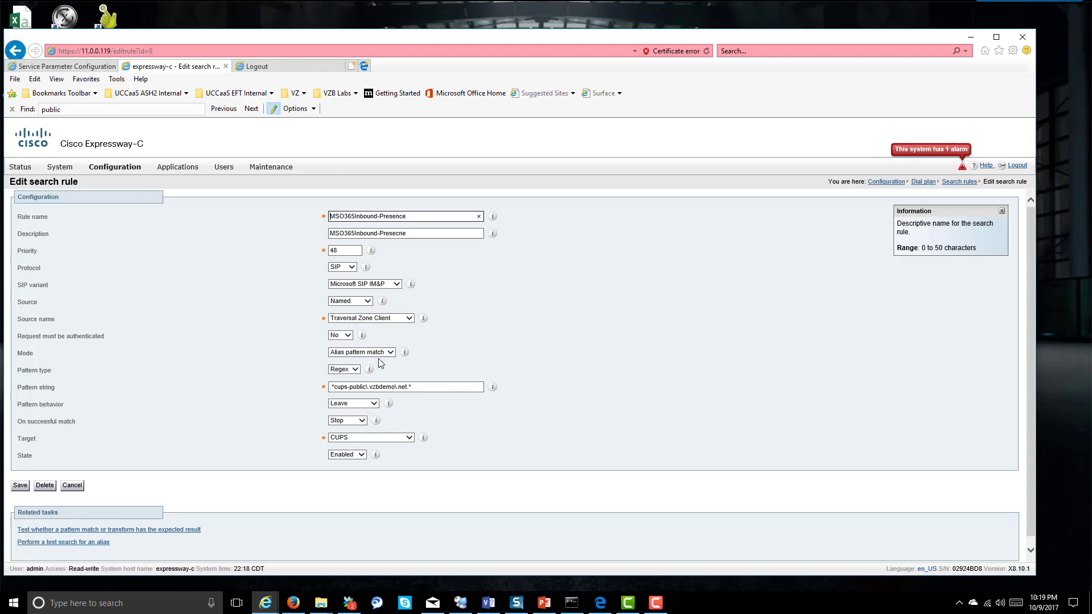
drag(413, 386, 329, 387)
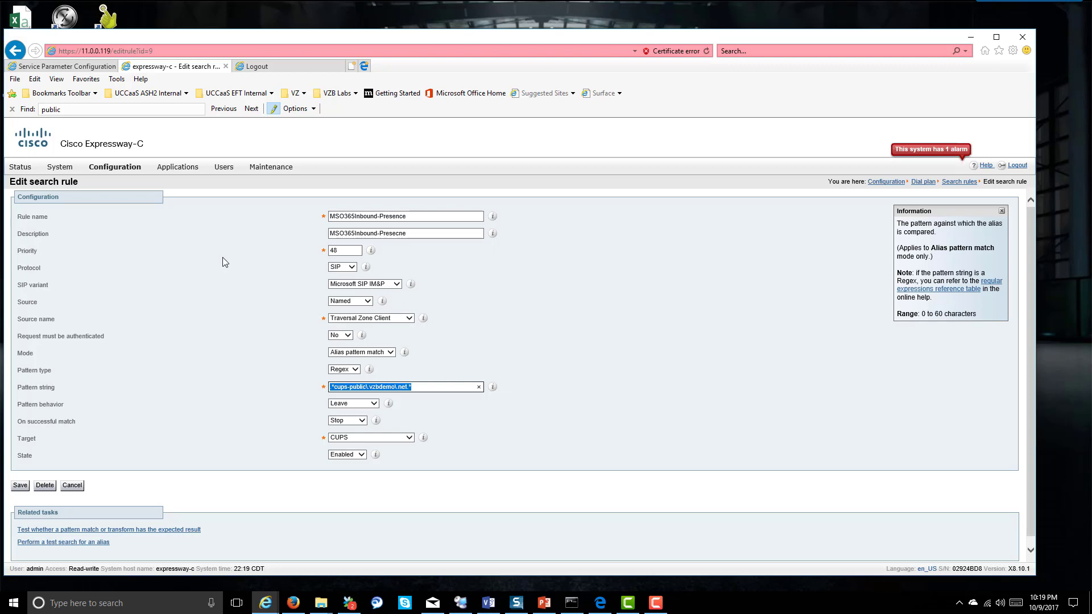
key(alt+Tab)
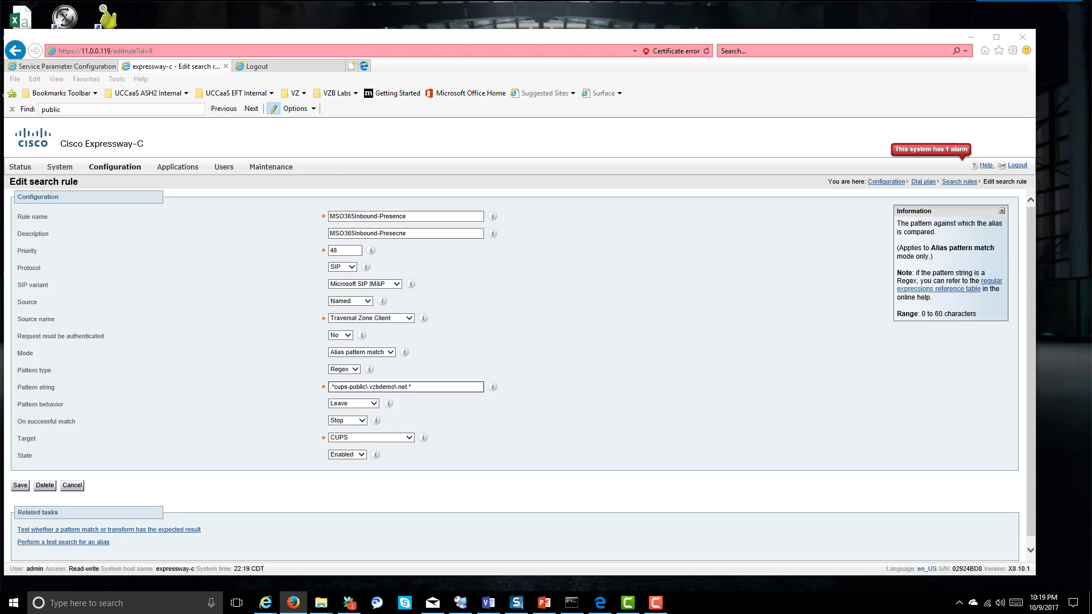
key(alt+Tab)
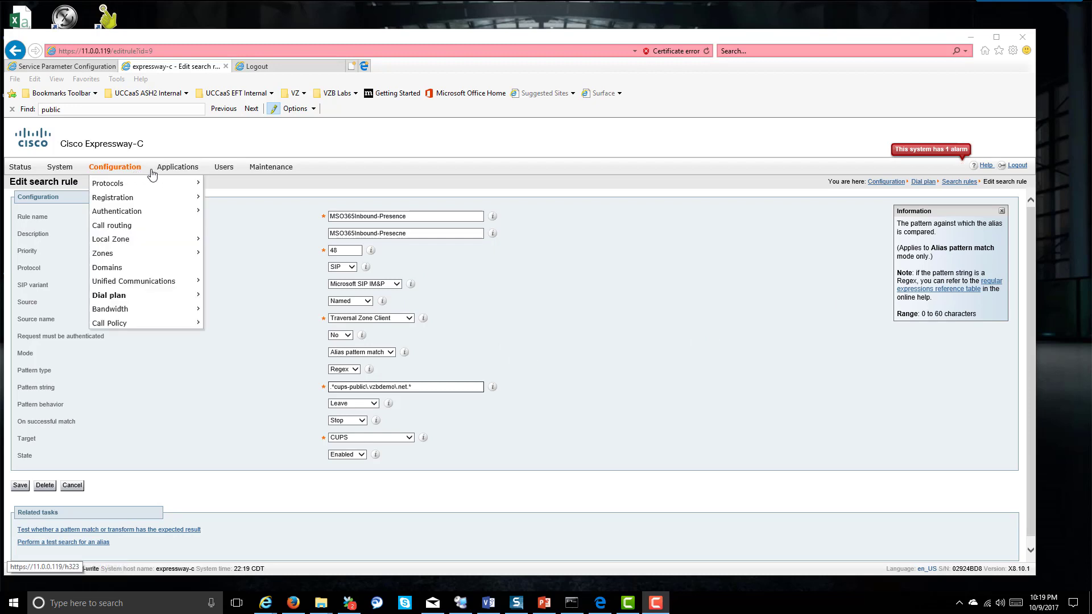
Log in to Expressway-E again with the saved admin account.
click(276, 70)
click(455, 259)
click(504, 241)
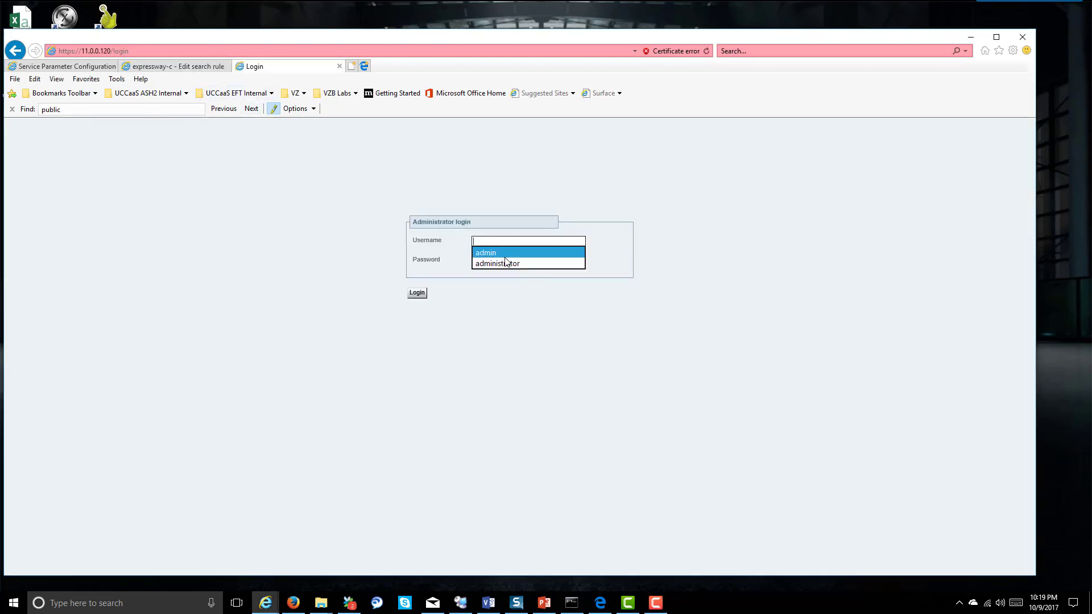
click(505, 256)
click(418, 293)
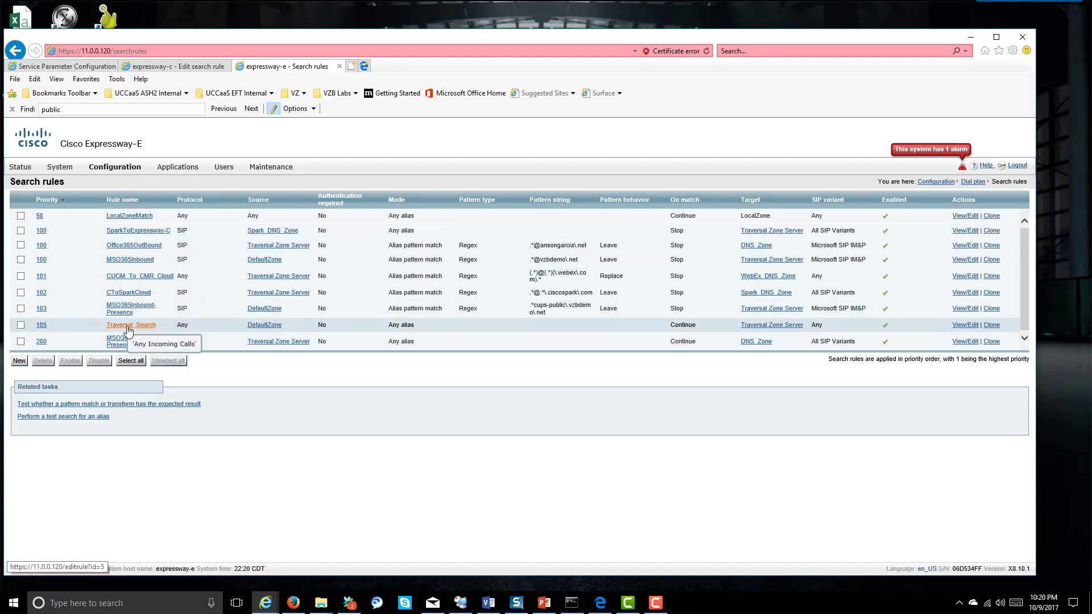
Sort the Expressway-E search rules by rule name, check the MSO365Inbound-Presence pattern string, and open the MSO365OutBound-Presence rule for review.
click(122, 199)
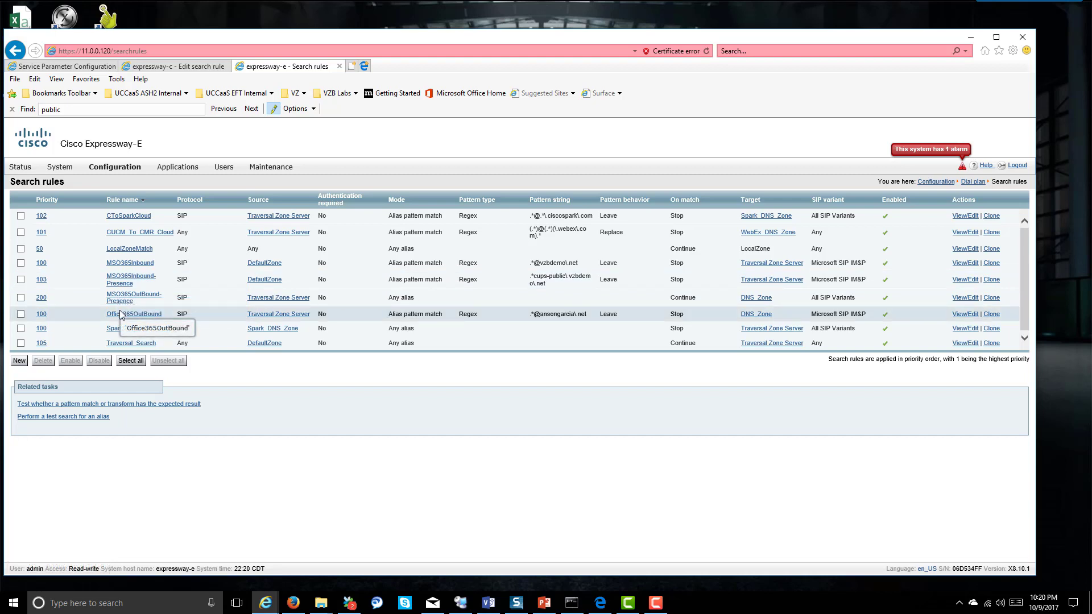
click(120, 279)
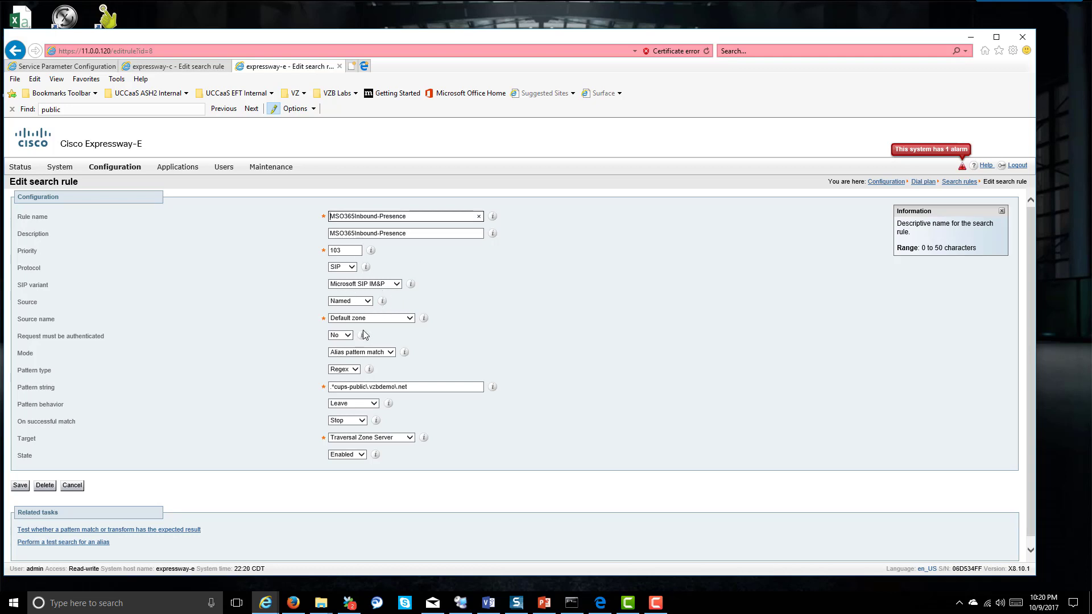
drag(408, 386, 317, 438)
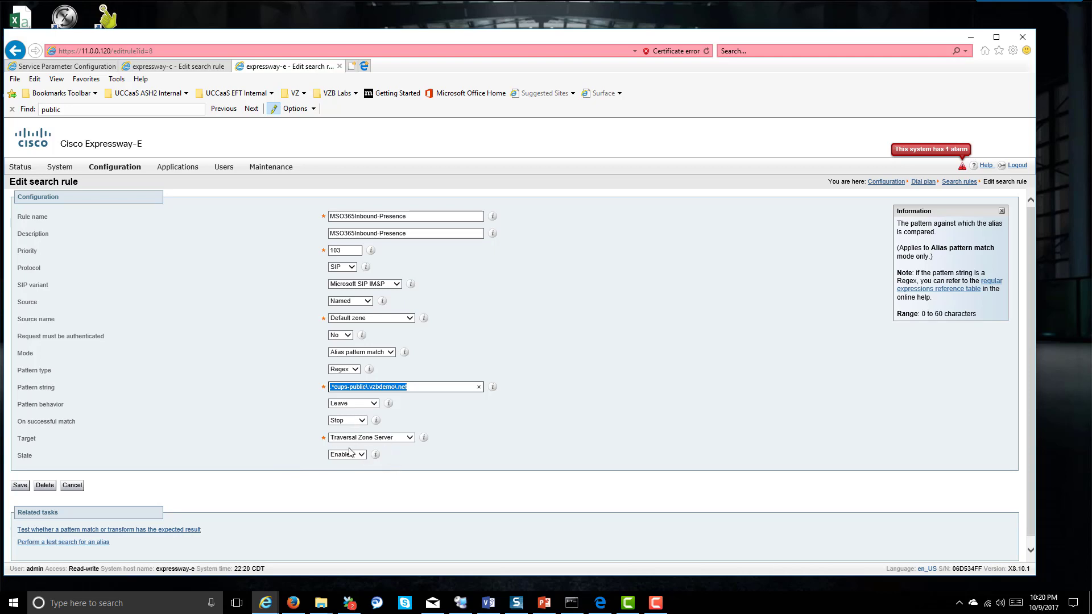
click(15, 50)
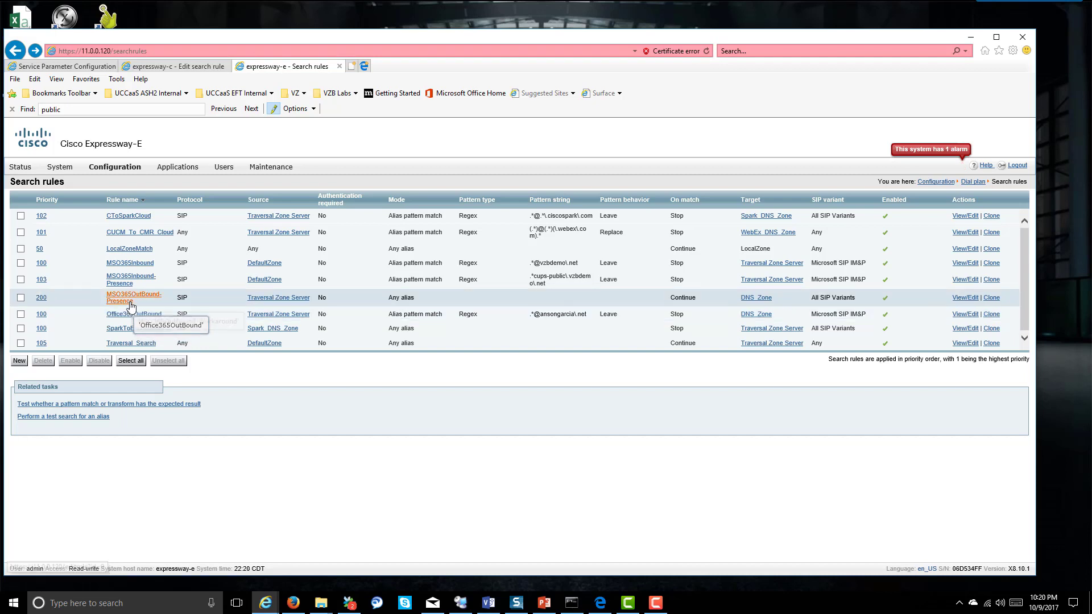
click(130, 298)
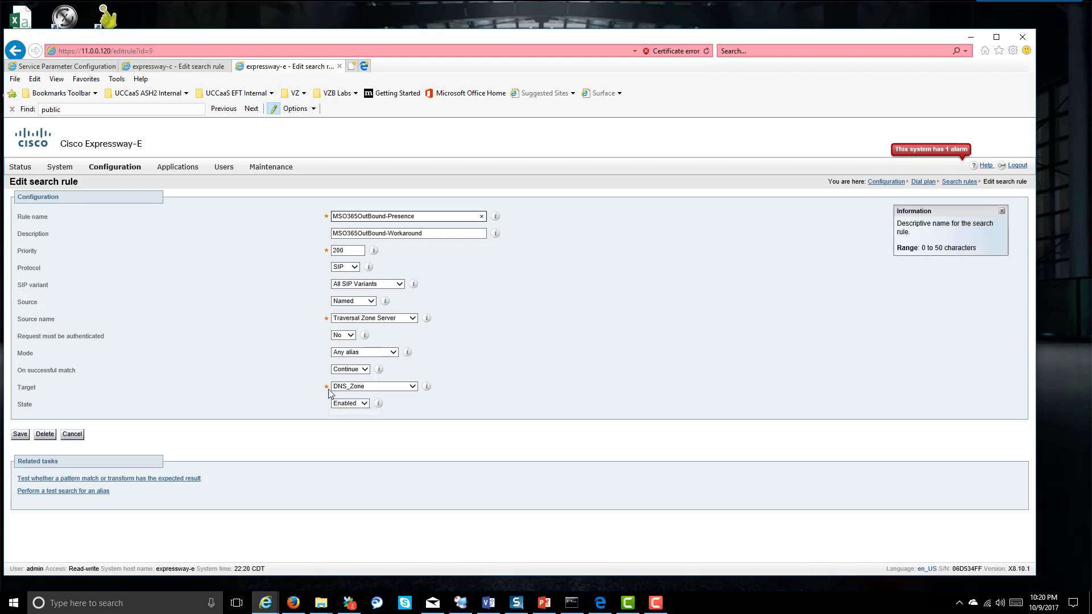
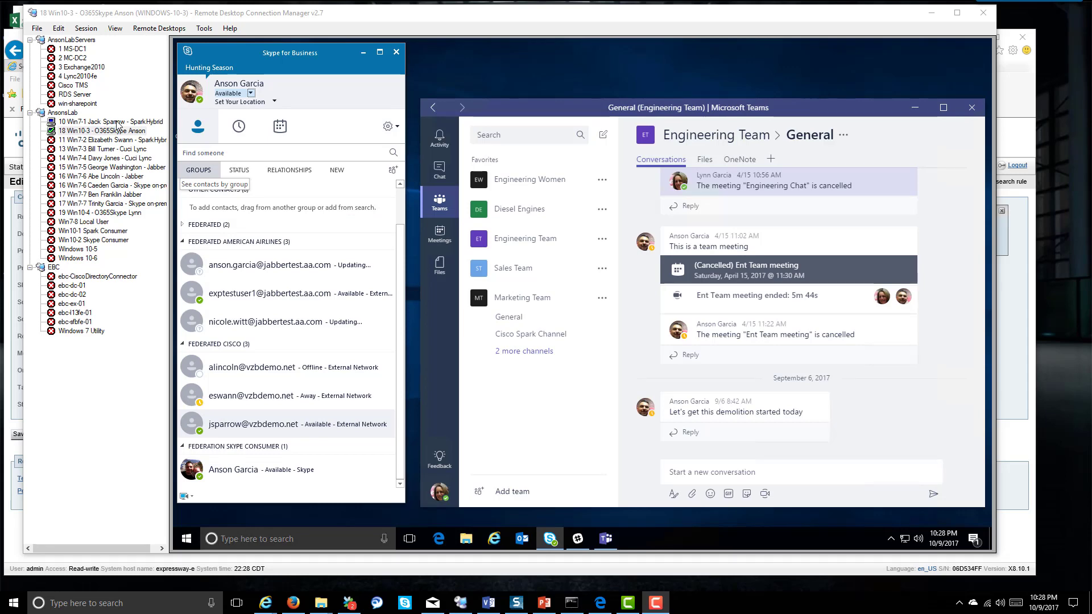
In Remote Desktop Connection Manager, switch to the Win7-1 SparkHybrid session and view the Jabber contact card in the Federated O365-S4B group.
click(119, 123)
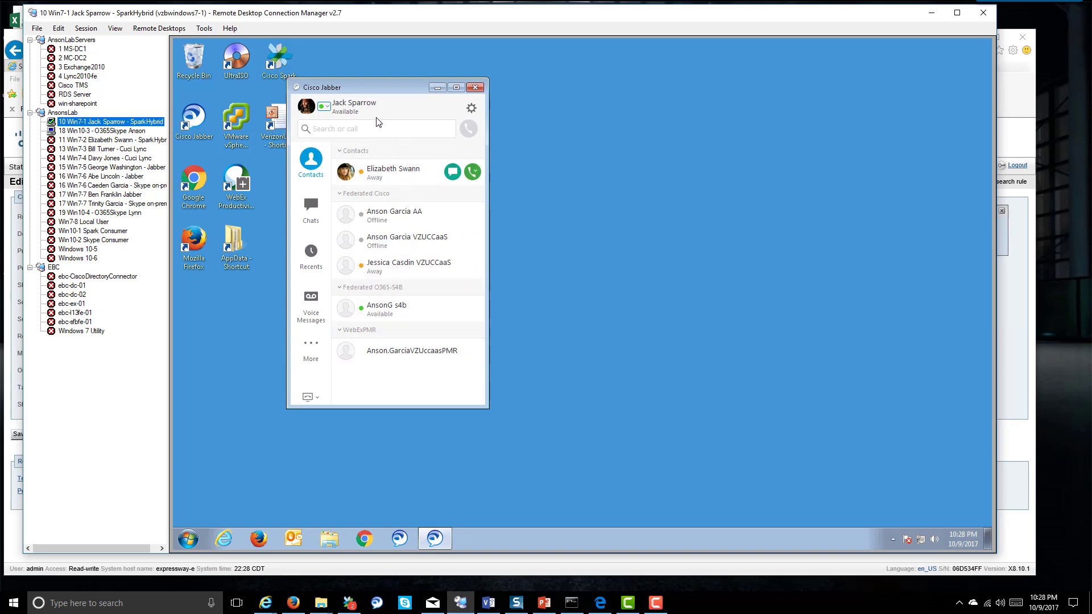
click(390, 84)
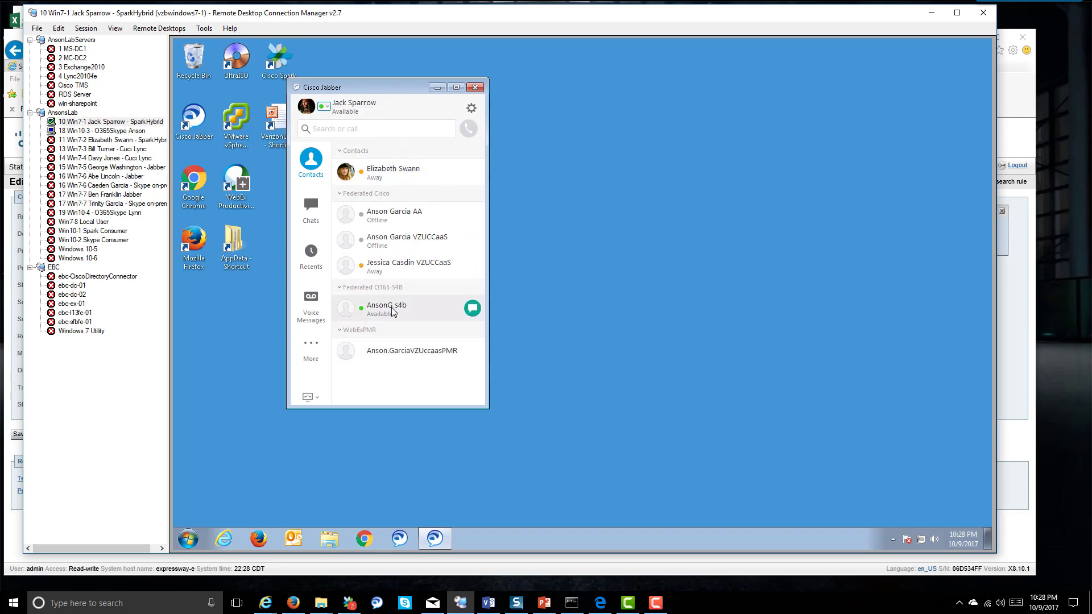
mouse_move(391, 310)
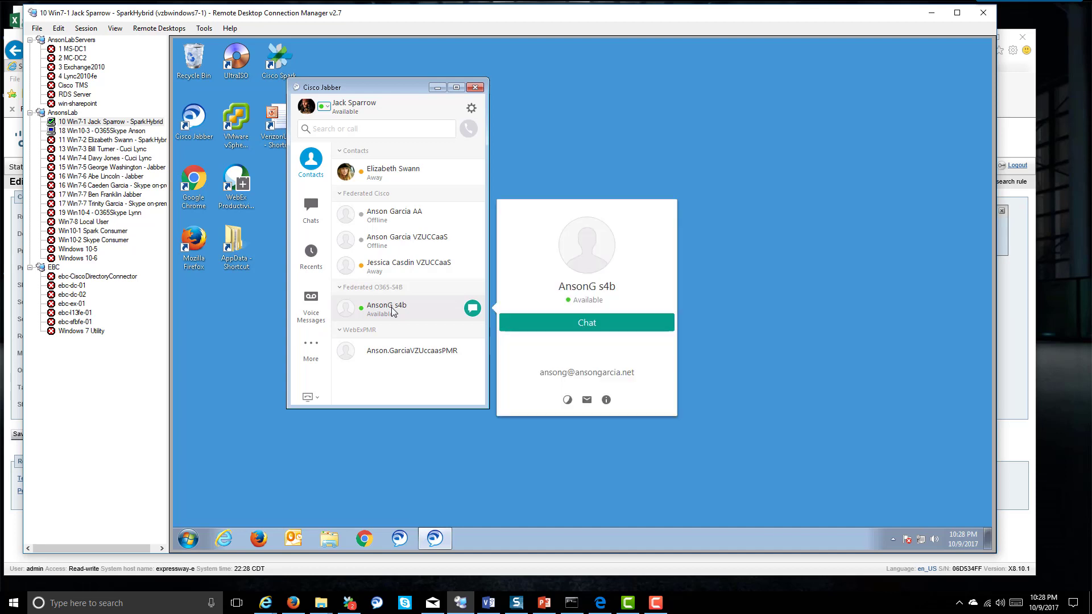
Show the Jabber options for creating new contacts and groups, and view the contact card in the Federated O365-S4B group again.
click(471, 108)
mouse_move(450, 127)
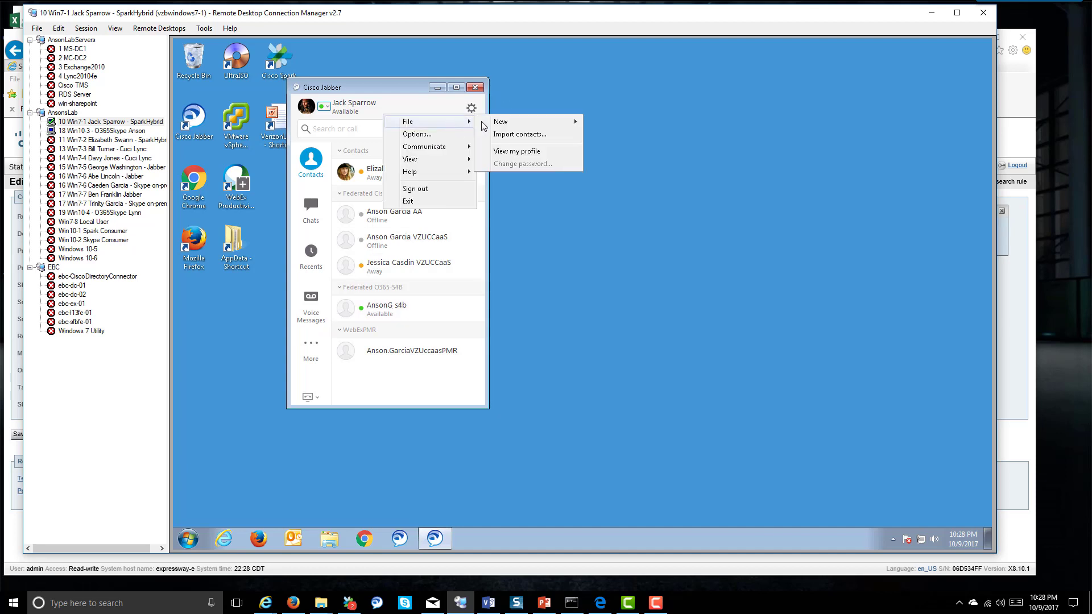
mouse_move(523, 122)
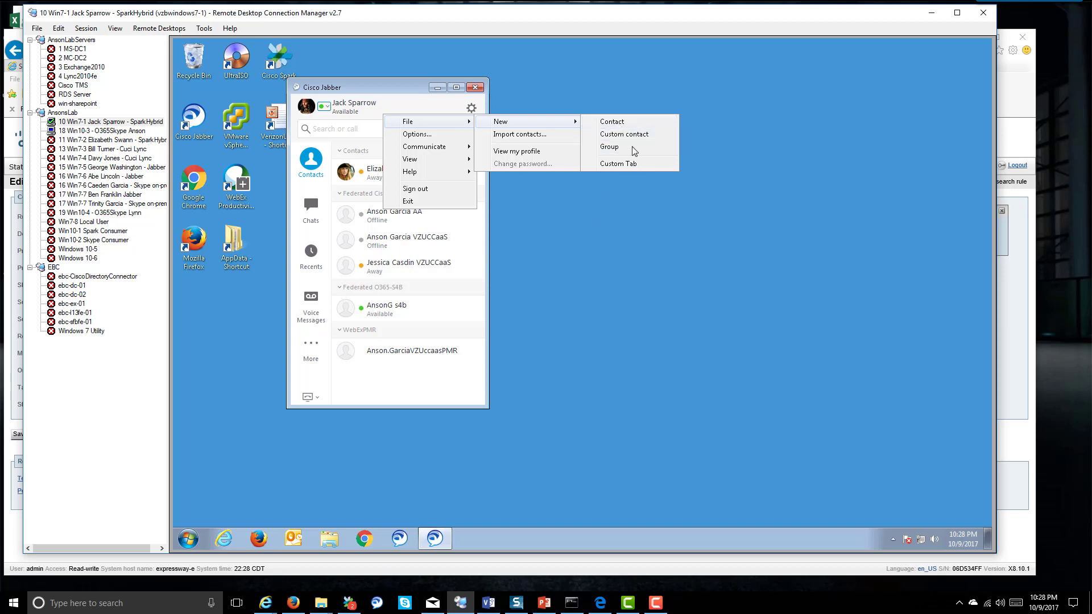
click(606, 224)
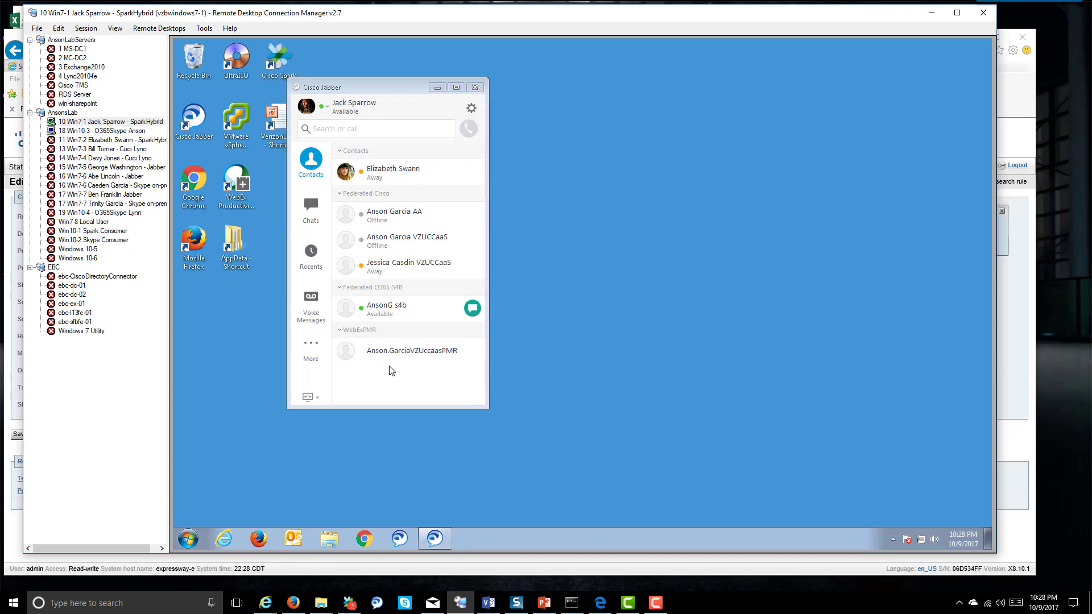
mouse_move(382, 314)
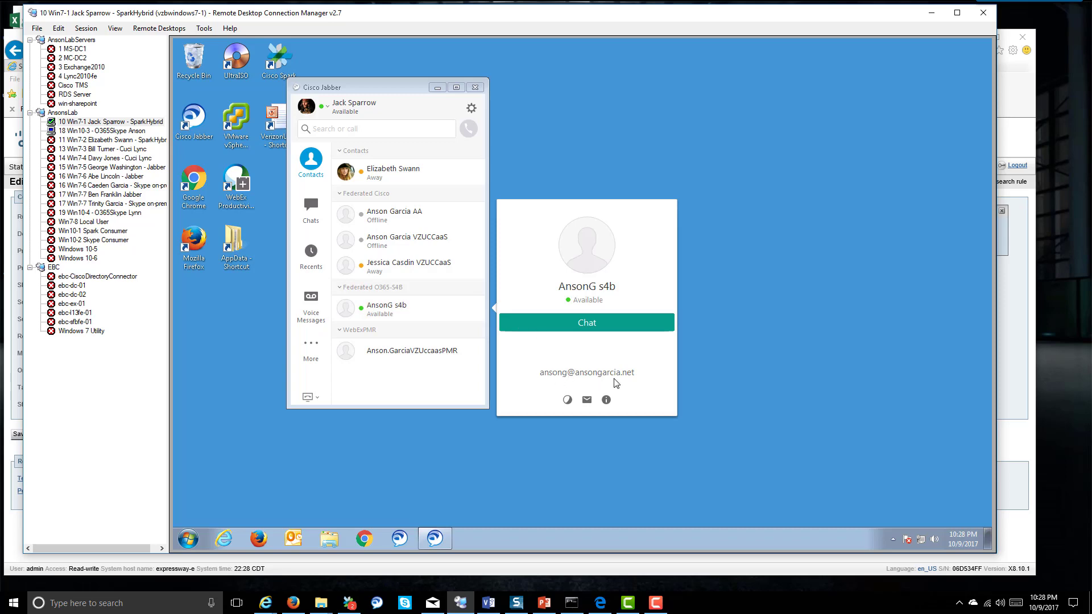
Switch to the Win10-3 O365Skype session and check the sign-in address in the Skype for Business personal options, leaving them without changes.
click(111, 131)
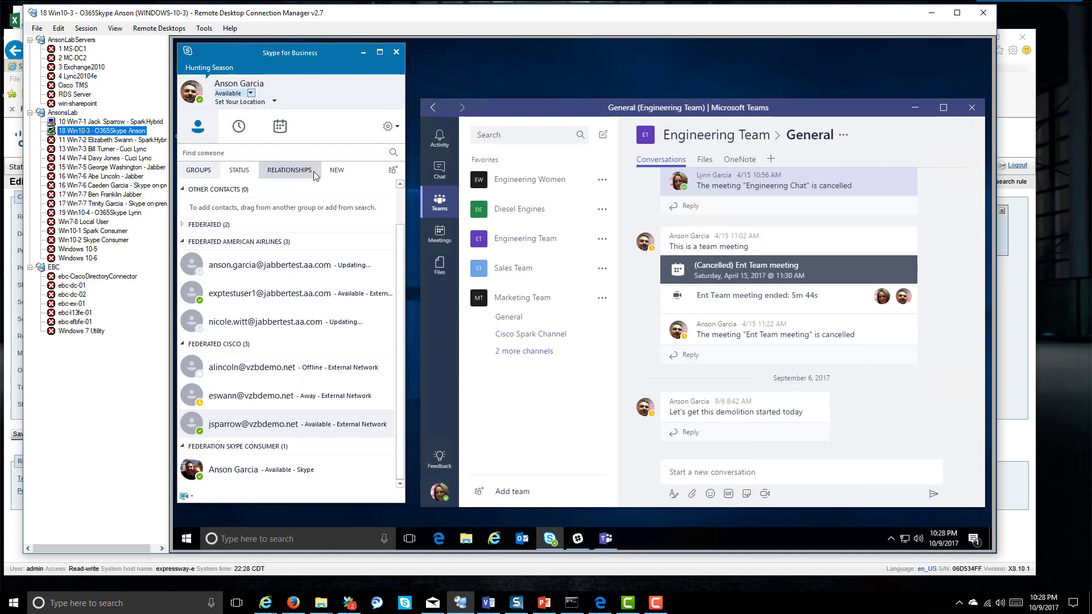
click(397, 126)
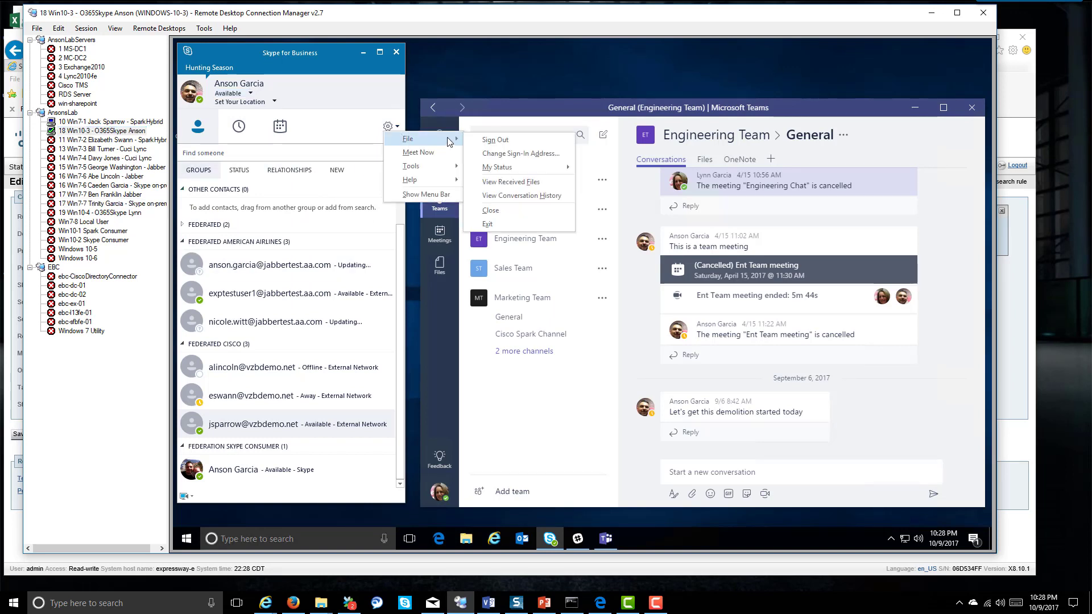
mouse_move(426, 166)
click(494, 238)
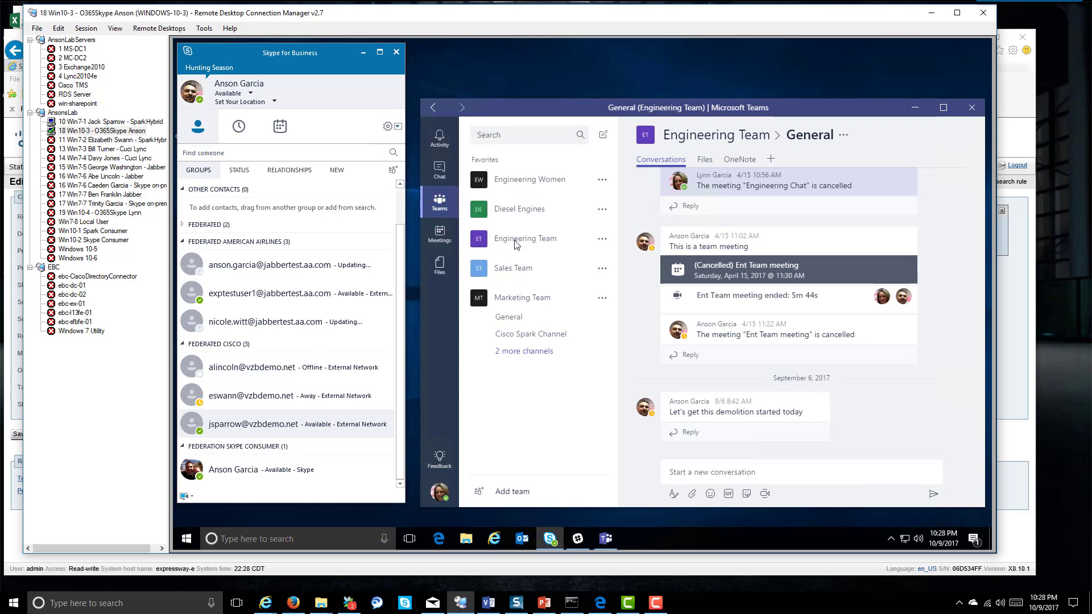
click(223, 109)
click(224, 100)
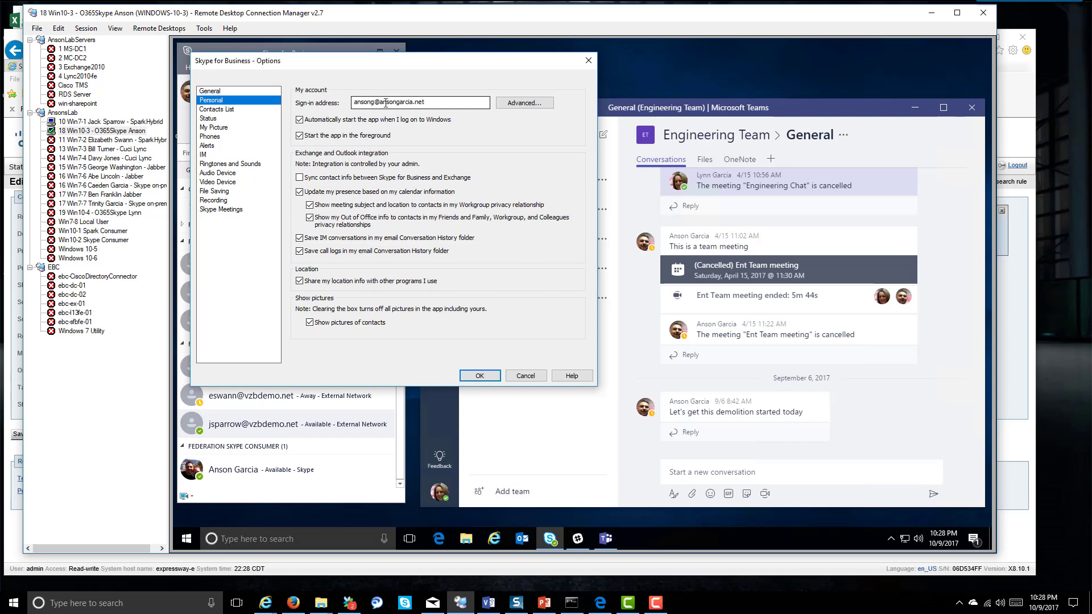
click(525, 376)
Return to the Win7-1 SparkHybrid session and send a "hello" greeting with the contact's name to the Federated O365-S4B contact in Jabber.
click(130, 121)
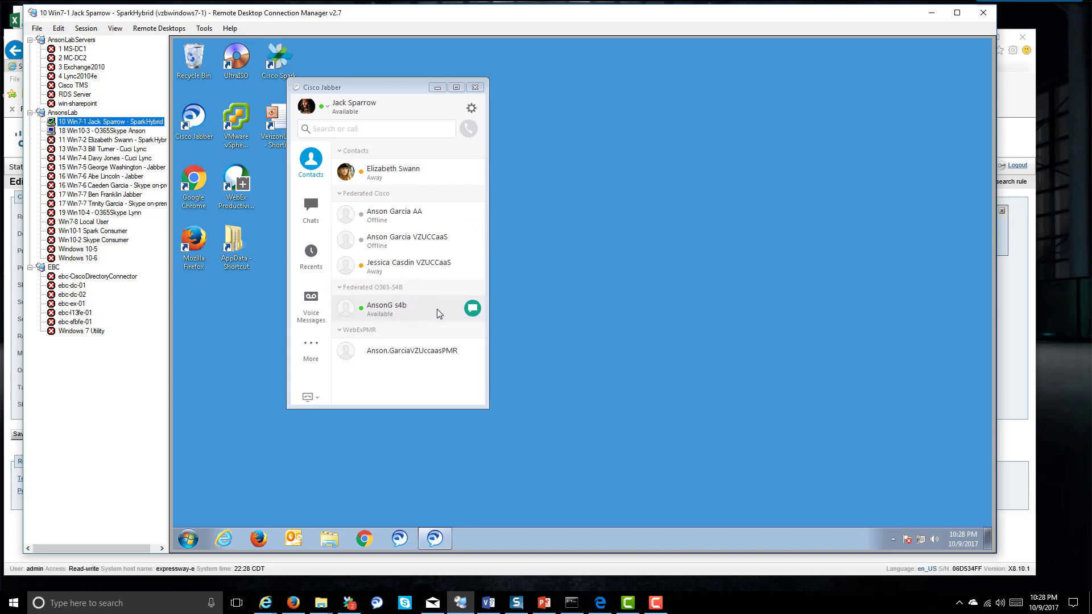
click(473, 309)
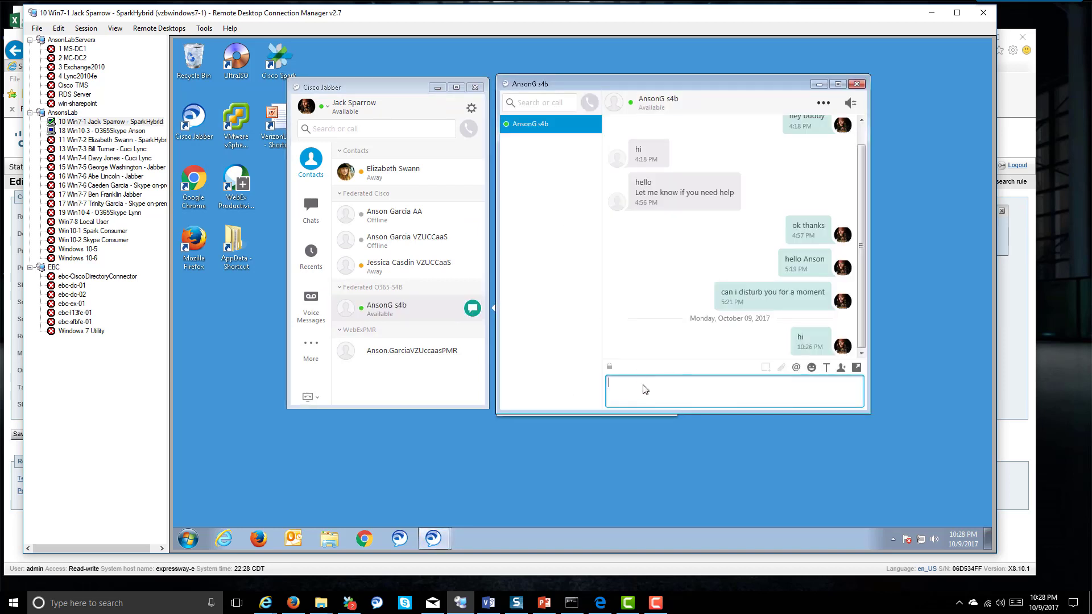
text(hell)
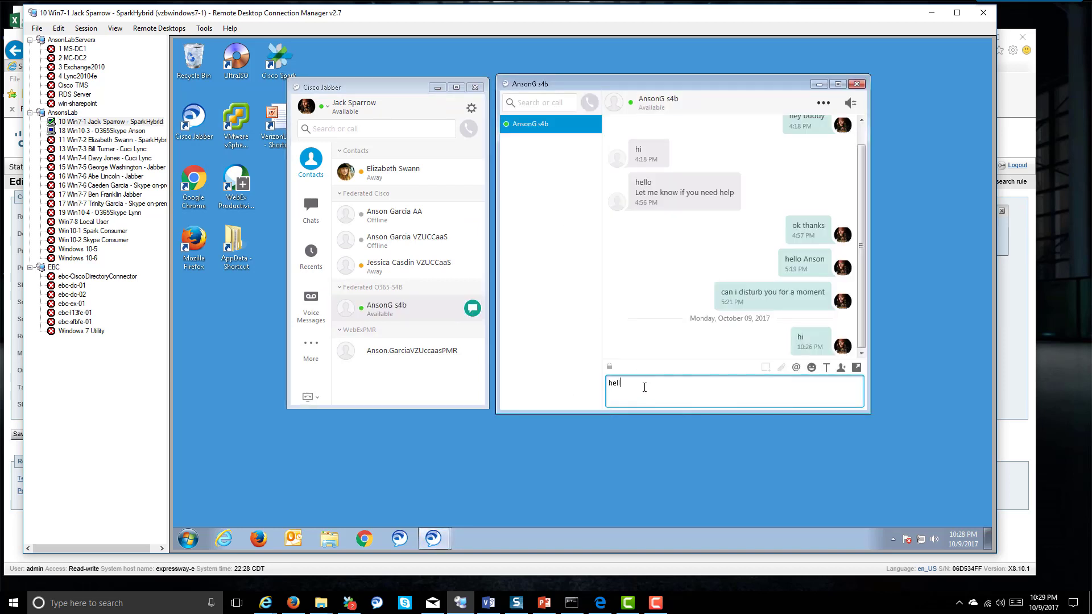
text(o ansong)
key(Return)
In the Win10-3 O365Skype session, accept the incoming conversation, restore the Skype contact list, and reply with a "hi" greeting including the sender's name.
click(114, 130)
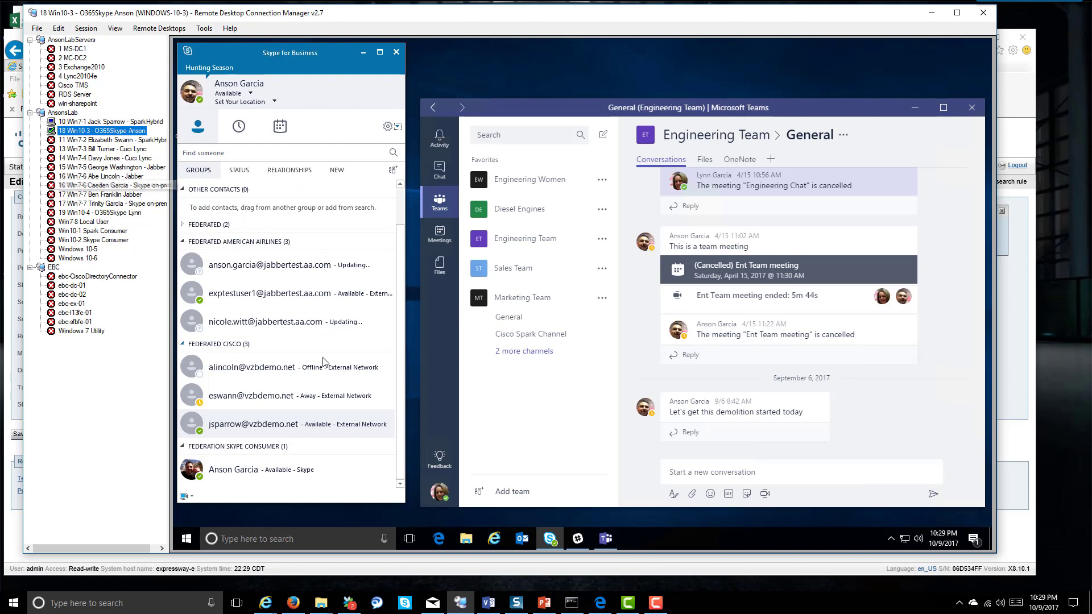
click(549, 538)
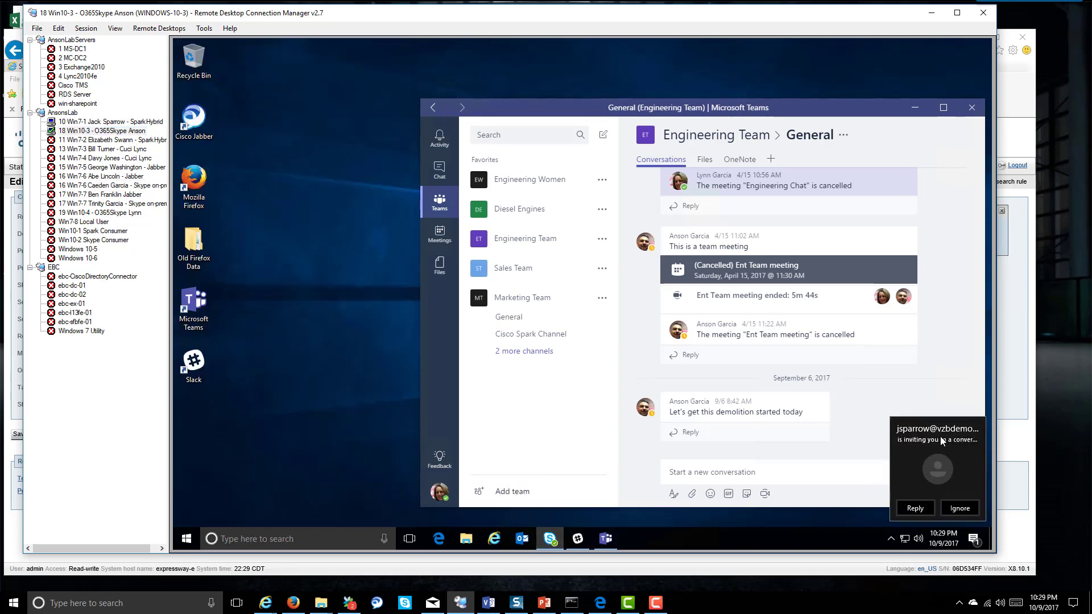
click(942, 438)
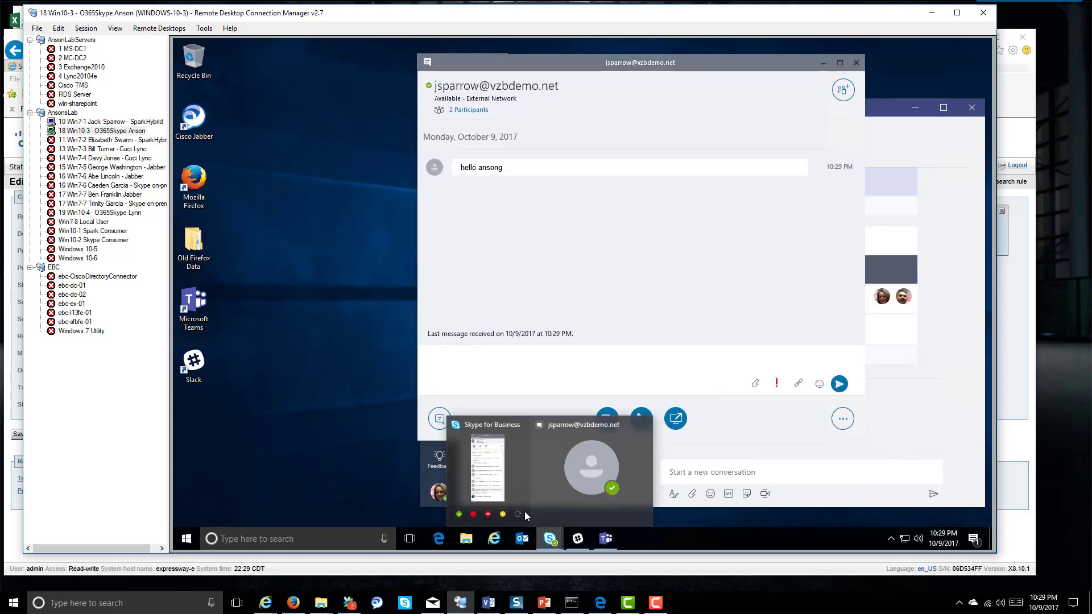
click(487, 468)
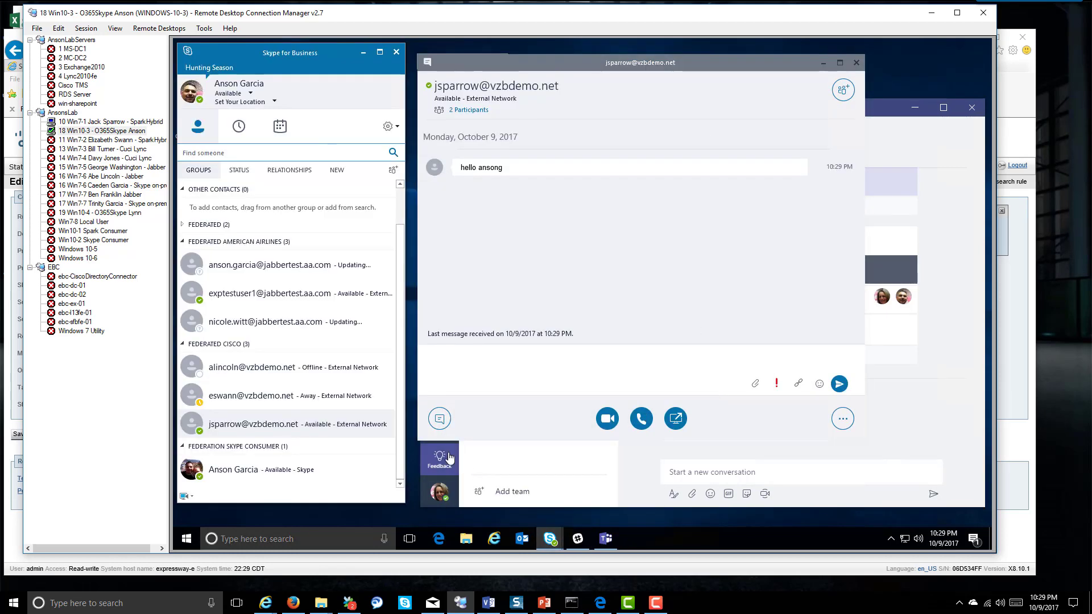
click(464, 366)
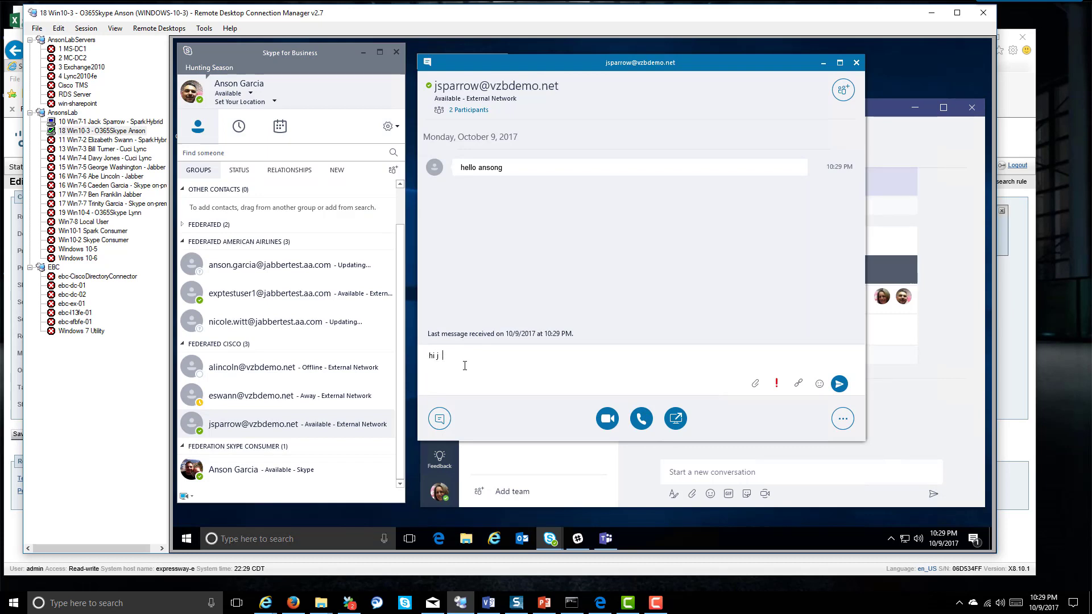
text(hi jack sparrow)
key(Return)
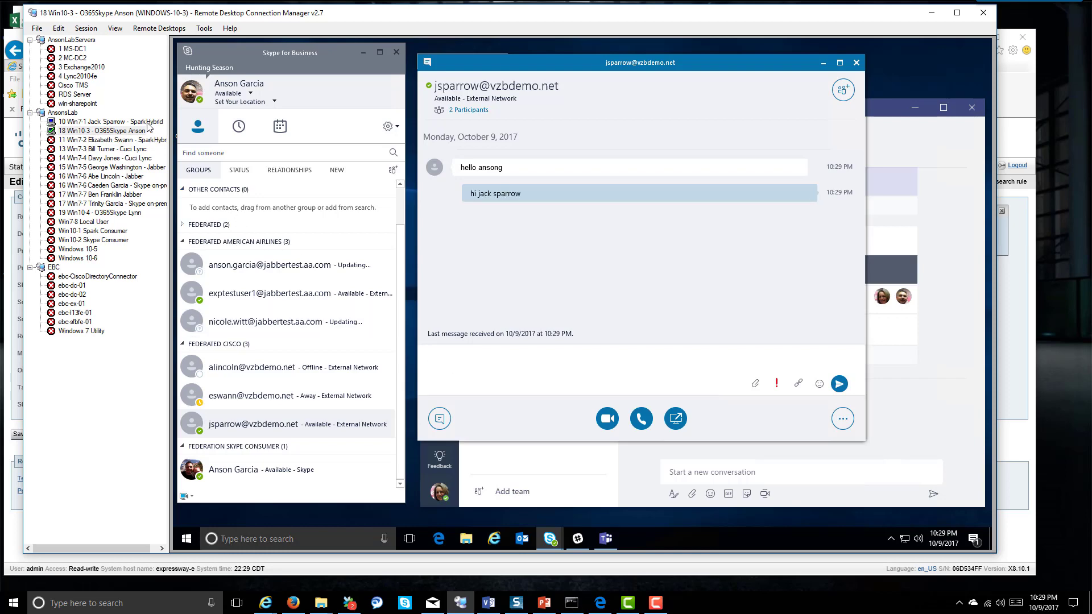
Set the Jabber status to Do Not Disturb in the Win7-1 SparkHybrid session and check the contact's presence in the Win10-3 Skype session.
click(149, 121)
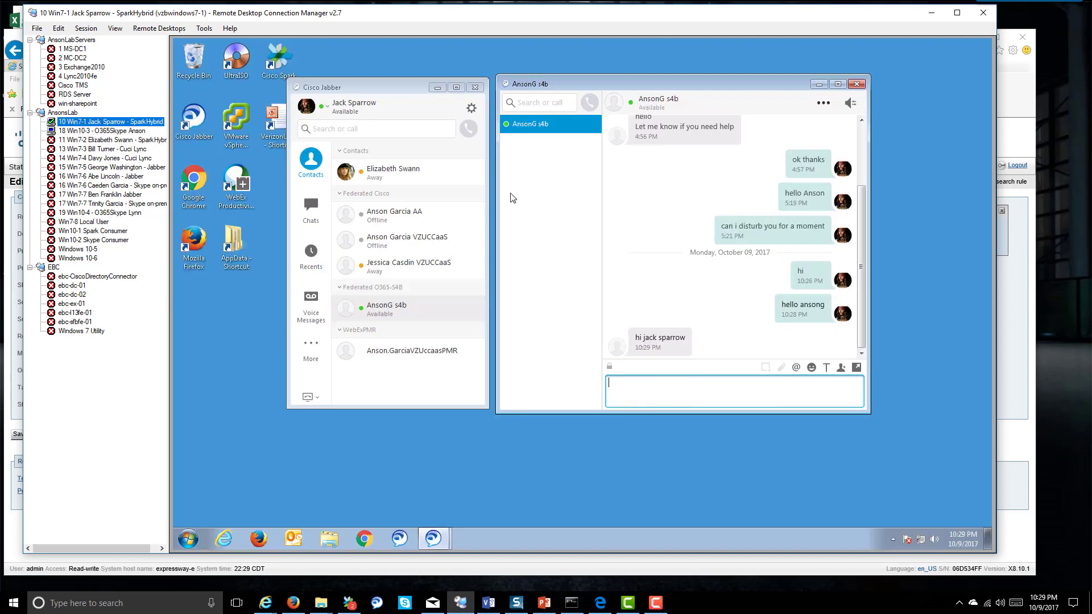
click(324, 106)
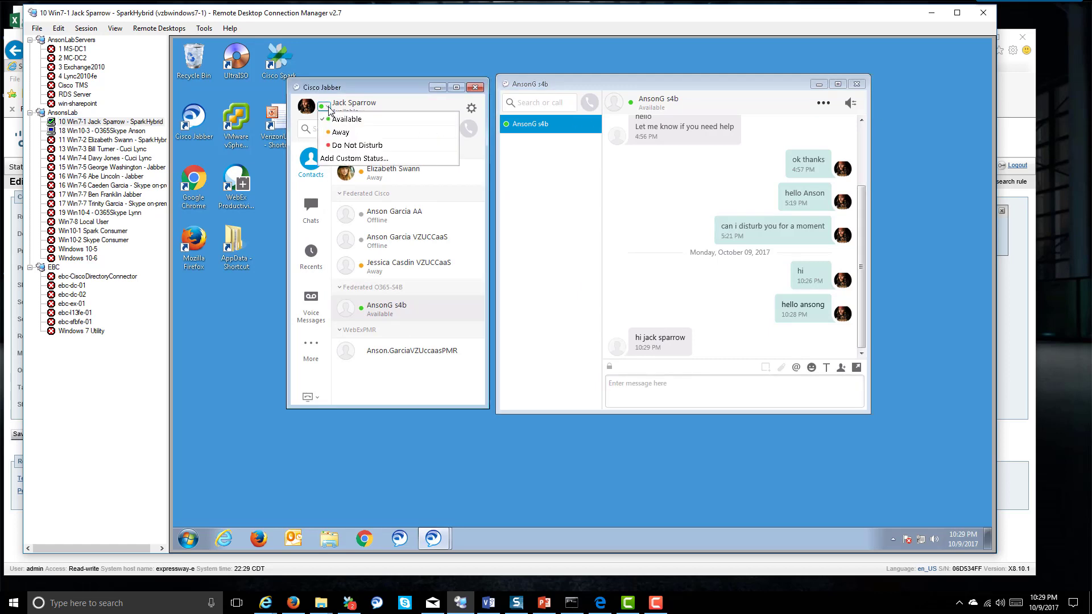
click(342, 145)
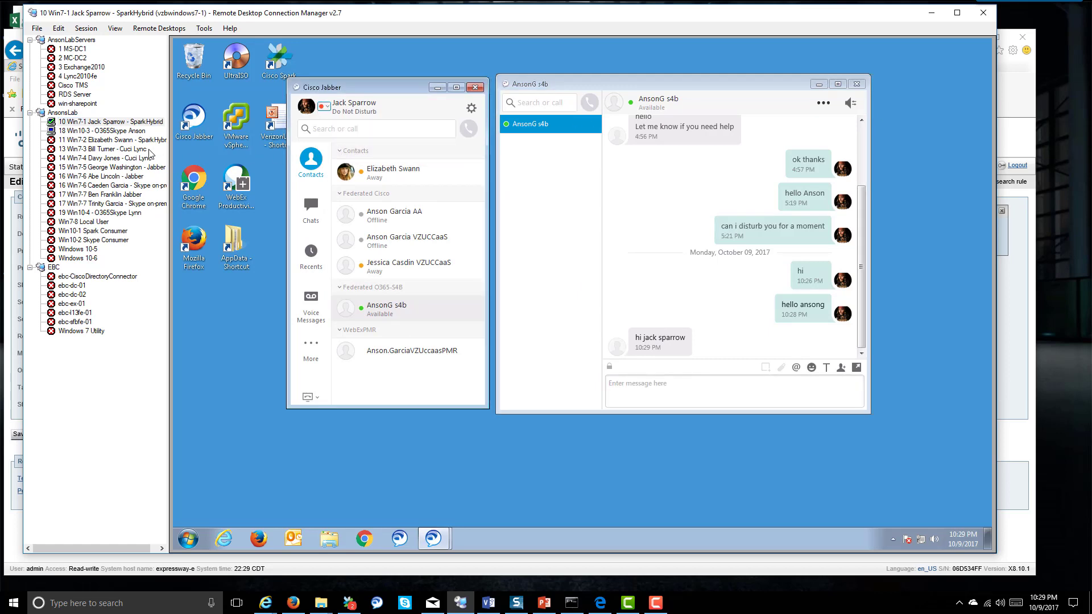
click(136, 131)
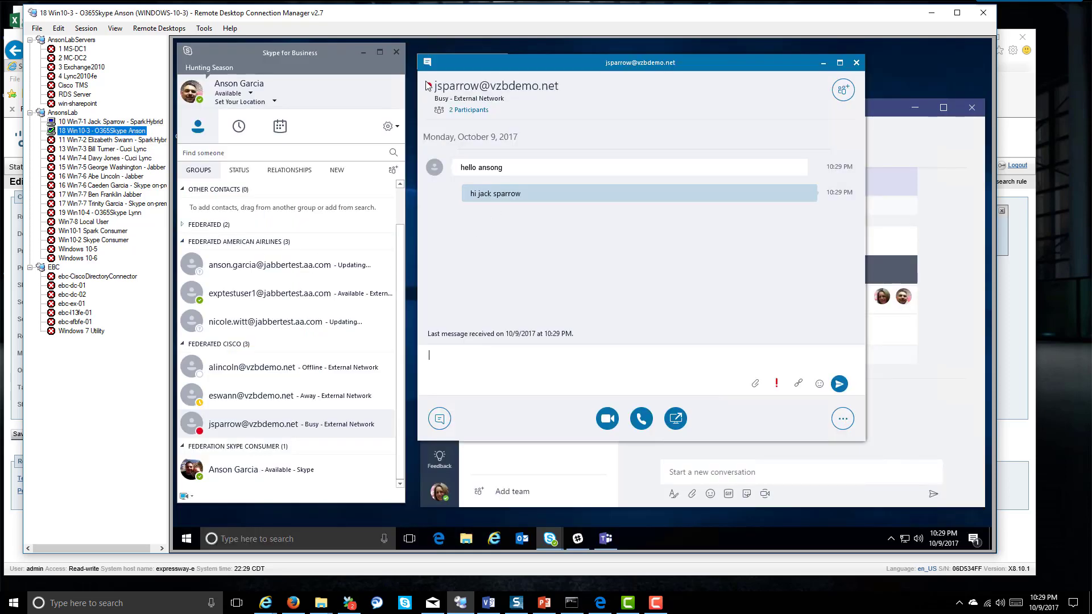
mouse_move(543, 91)
Set the Skype for Business status to Busy and check the federated contact's presence in Jabber on the Win7-1 SparkHybrid session.
click(249, 94)
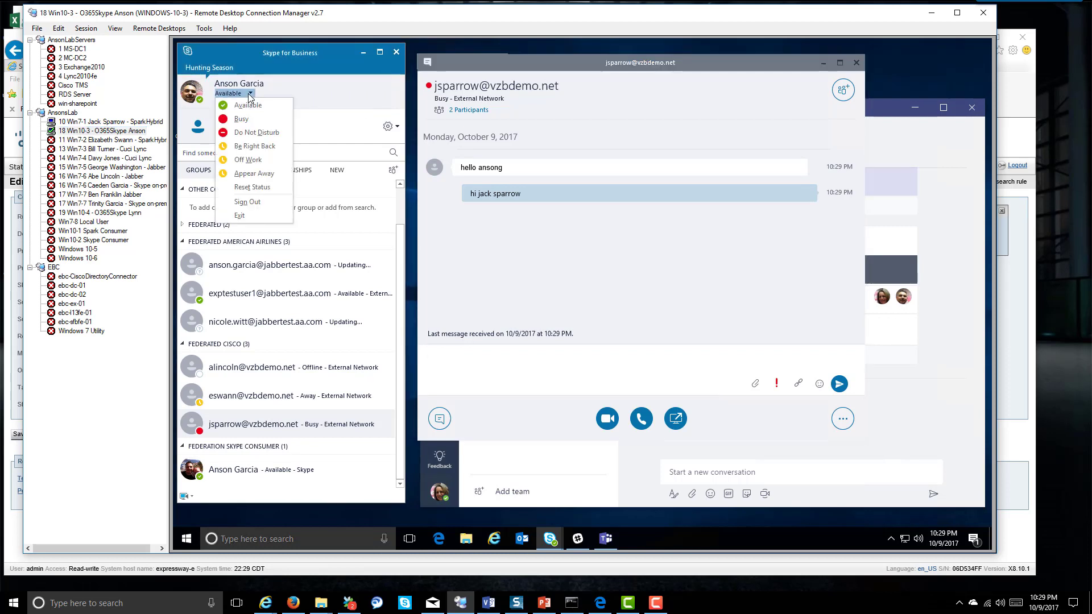
click(259, 119)
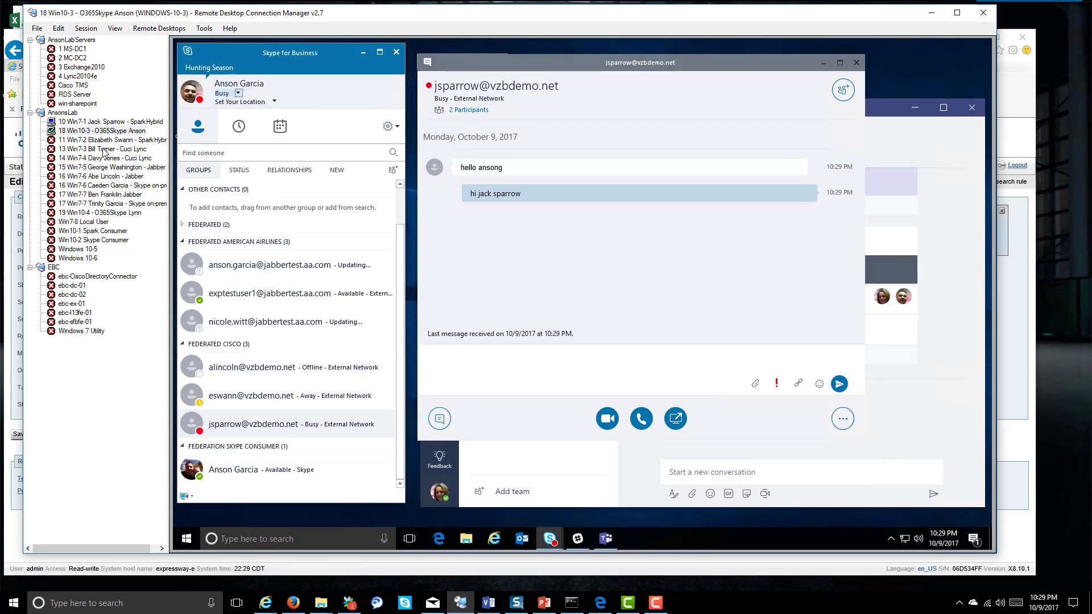
click(113, 122)
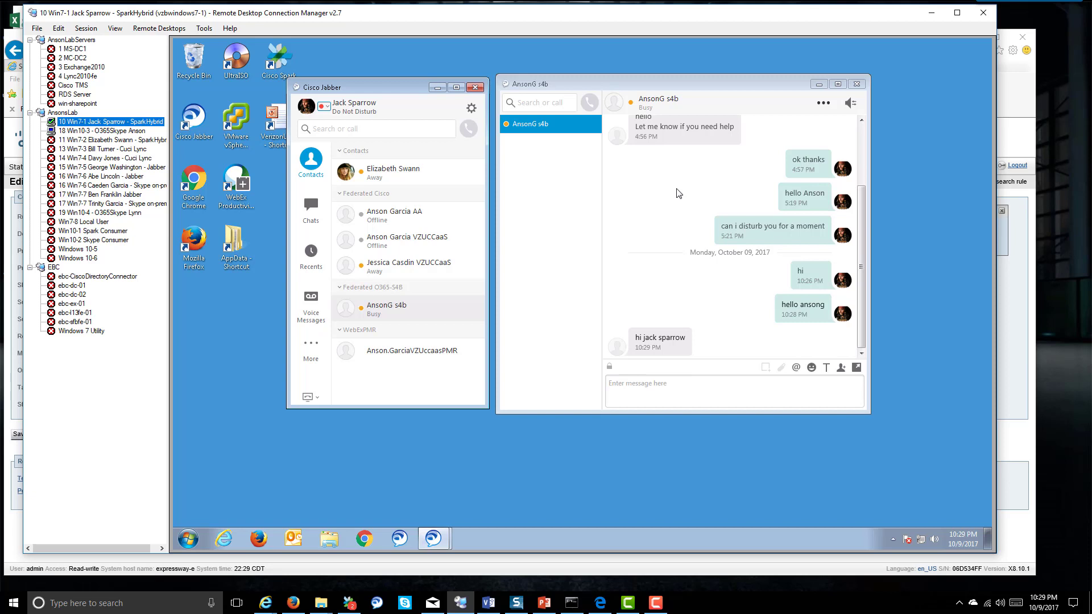
Send a smiley emoticon to the federated Skype for Business contact in the Jabber chat.
click(788, 380)
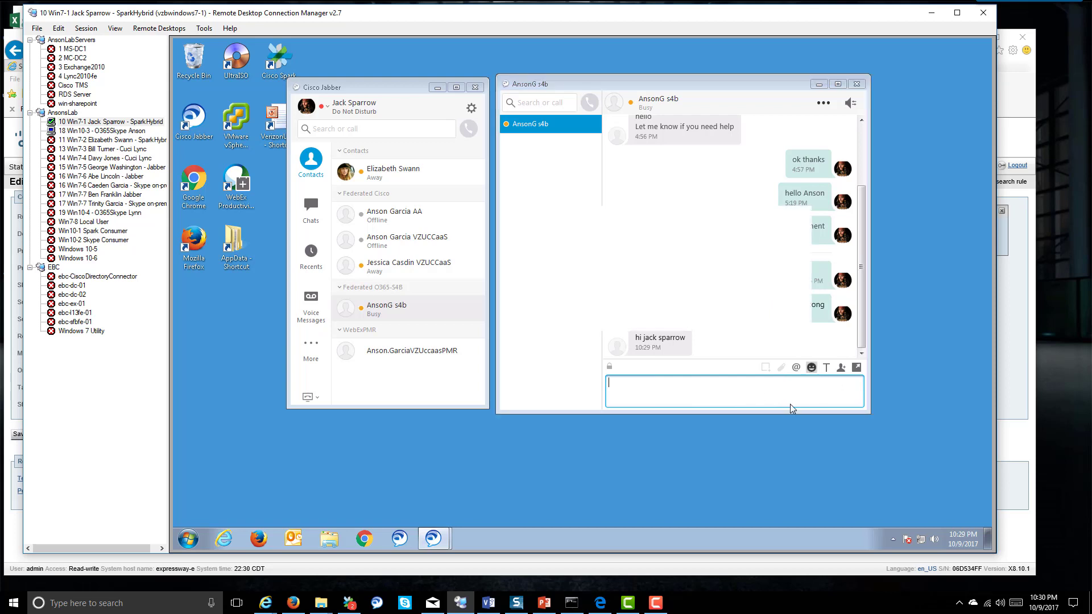
click(811, 367)
click(613, 253)
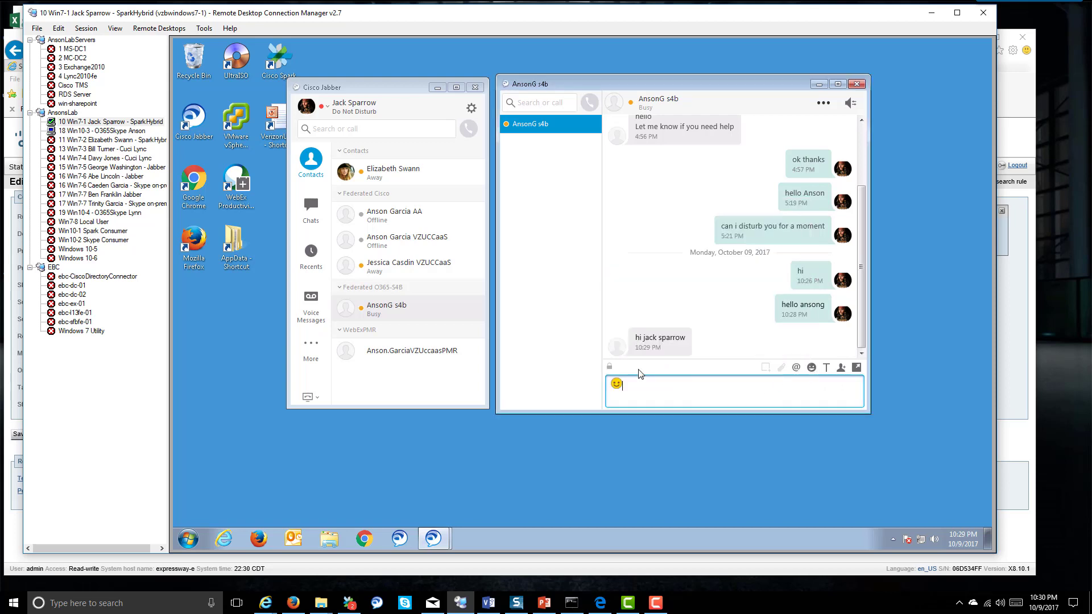
key(Return)
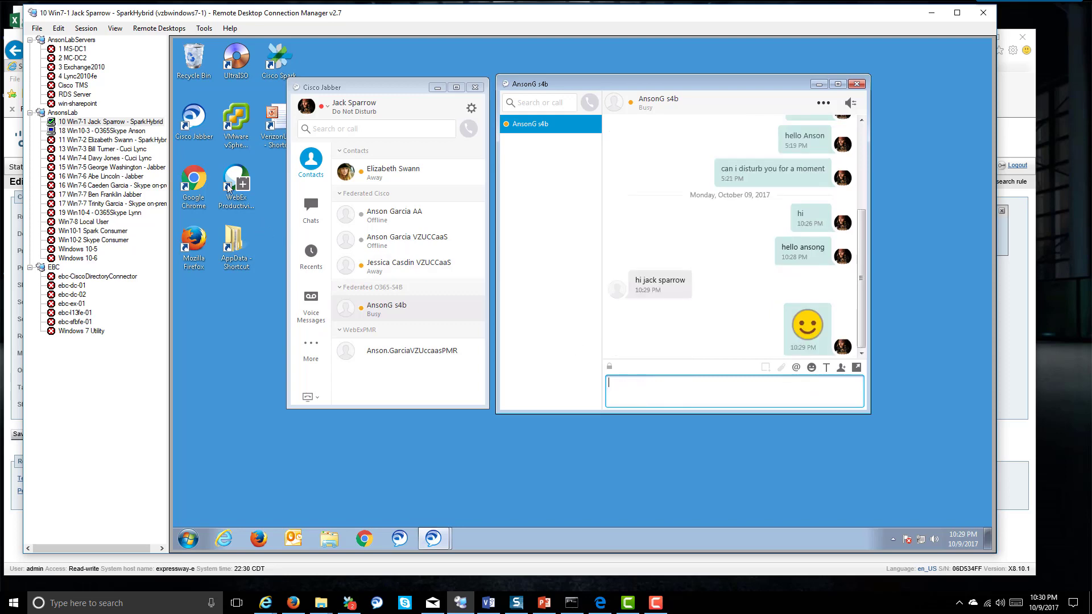
Switch to the Win10-3 O365Skype session, send an umbrella emoticon in the Skype conversation, and check how it arrives in Jabber on Win7-1.
click(142, 131)
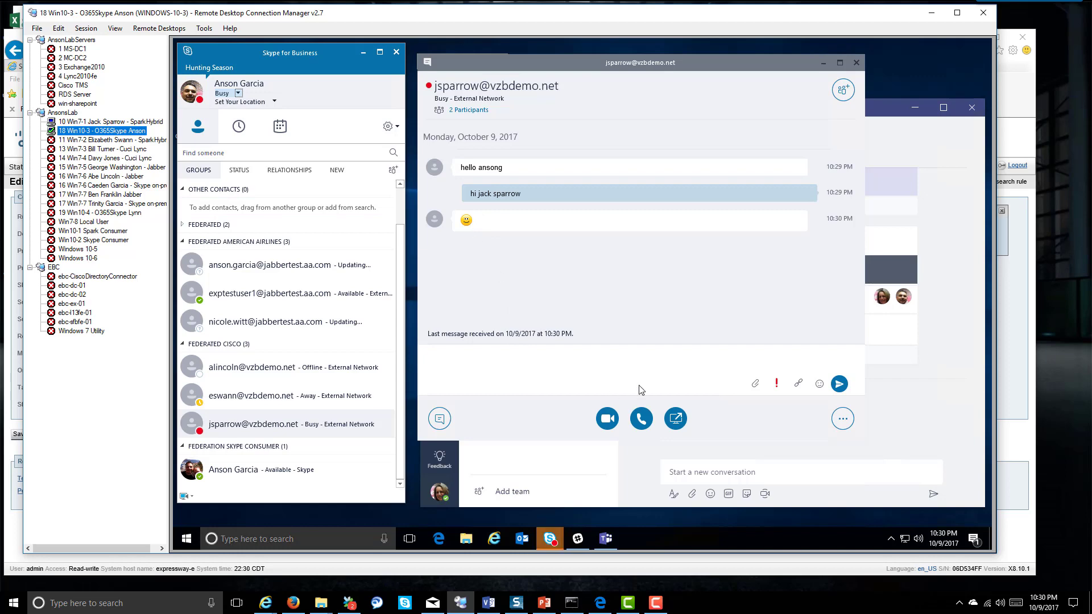
click(819, 385)
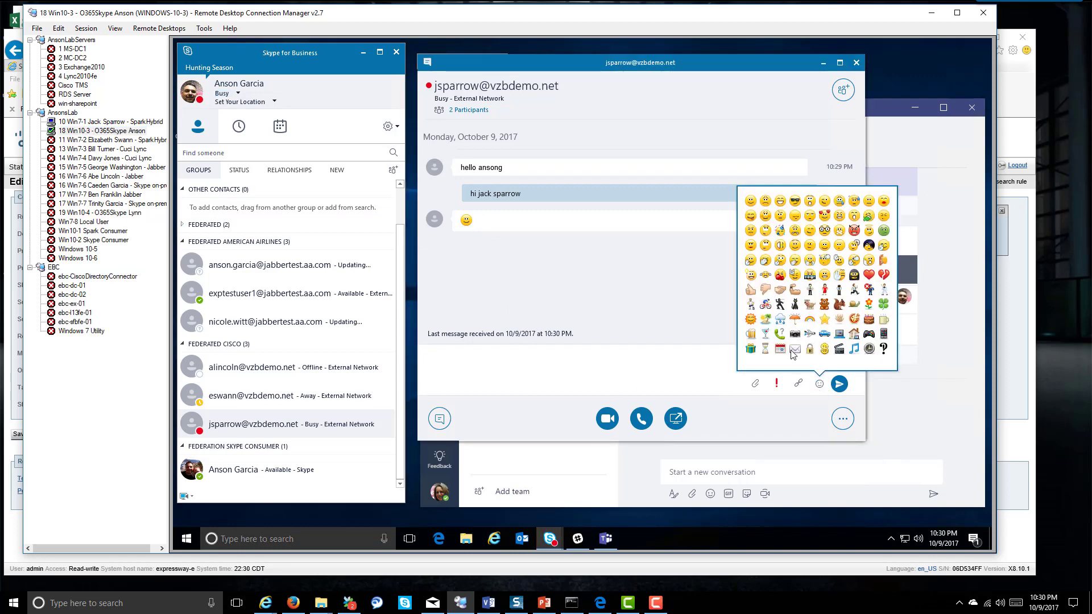
click(838, 384)
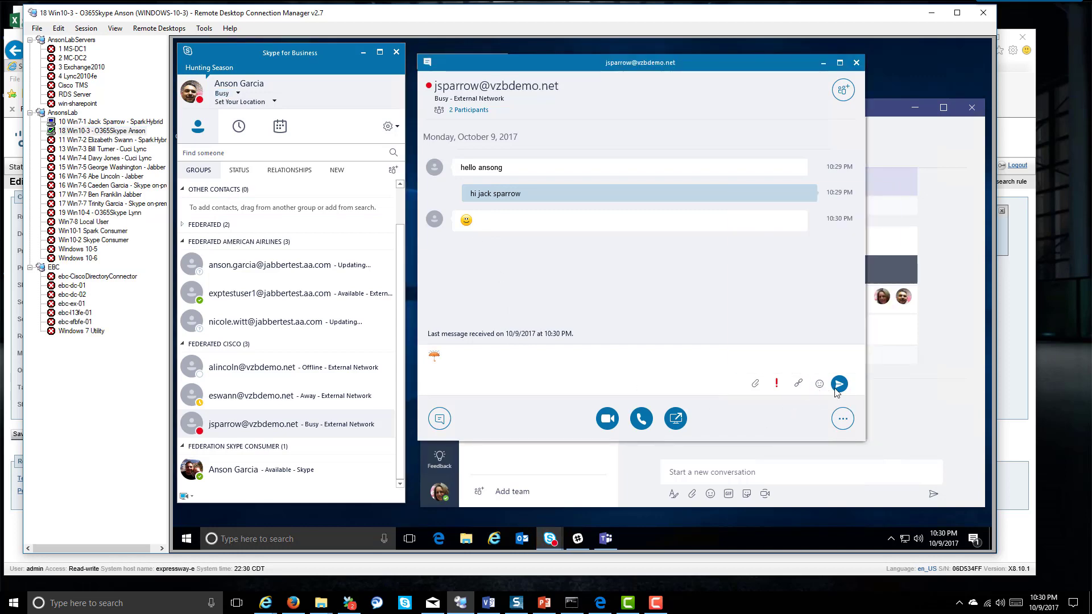
click(137, 123)
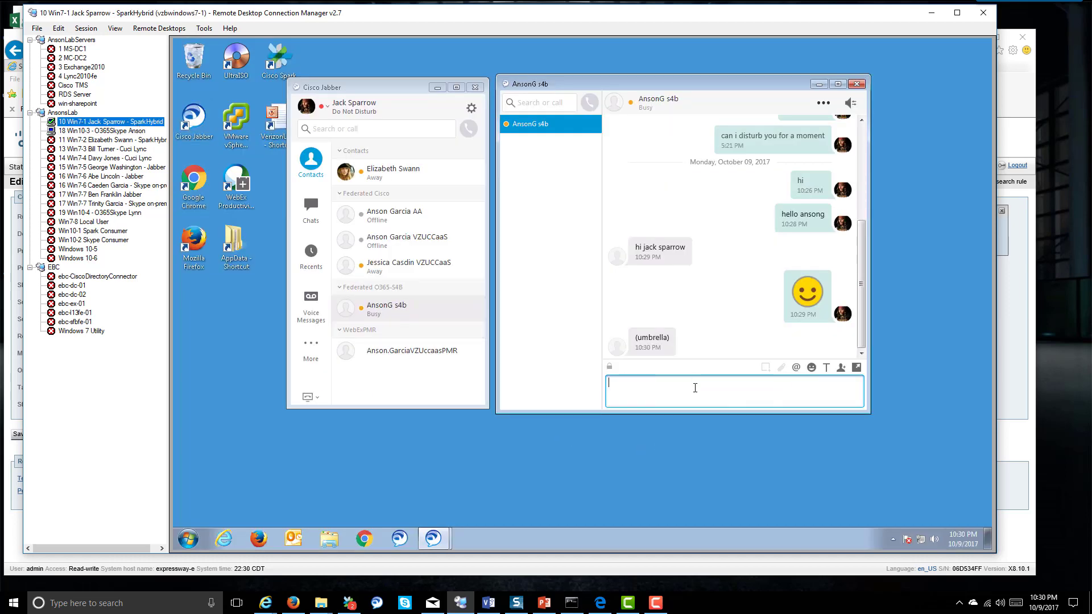